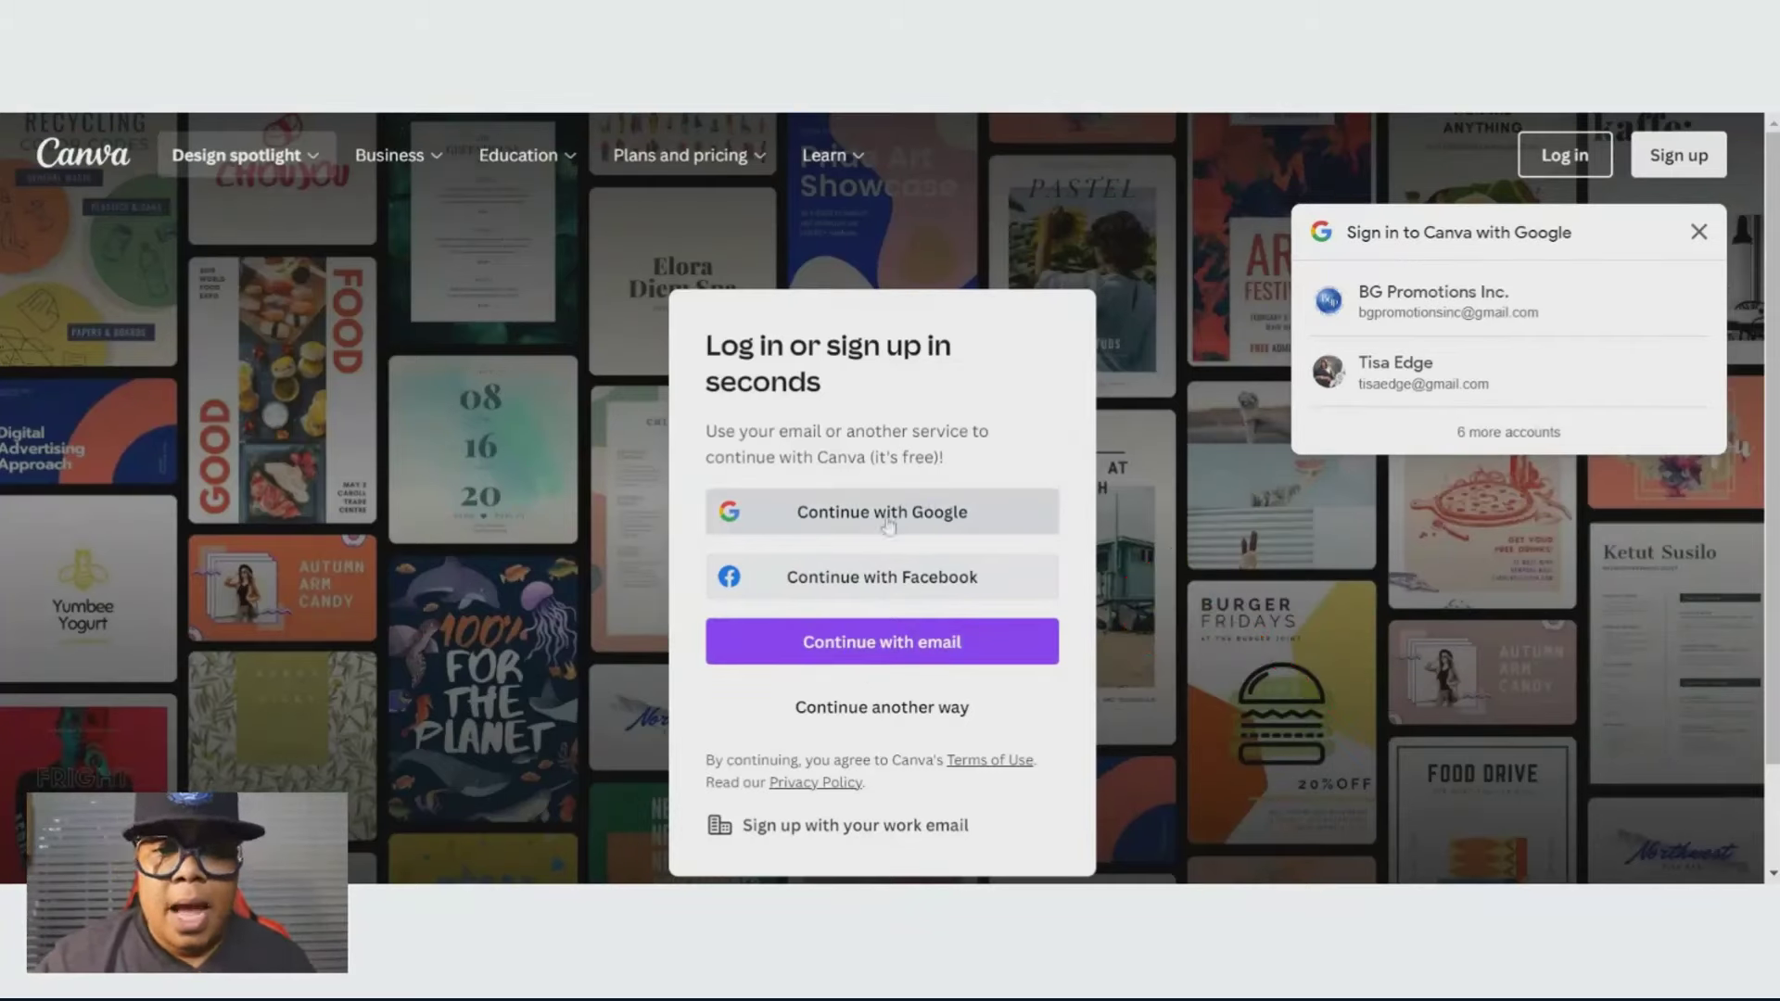
Log in with the business Google account and dismiss the team-growth promotion popup
click(1394, 315)
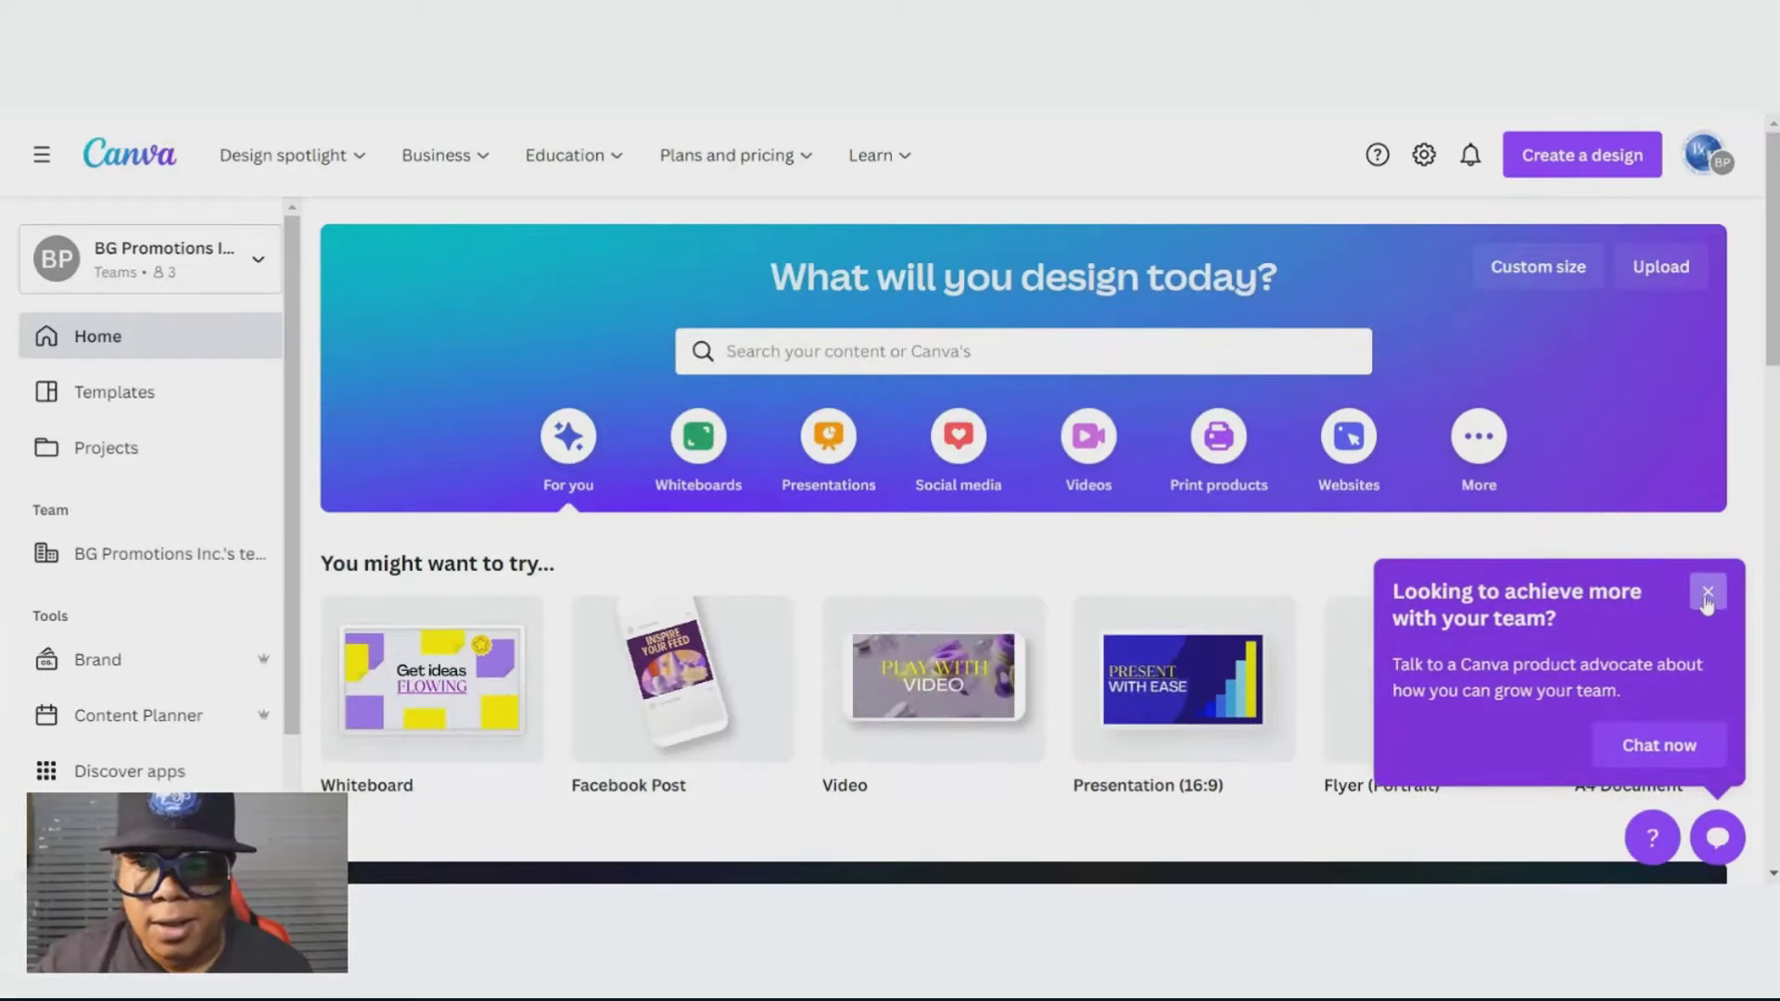
click(1707, 593)
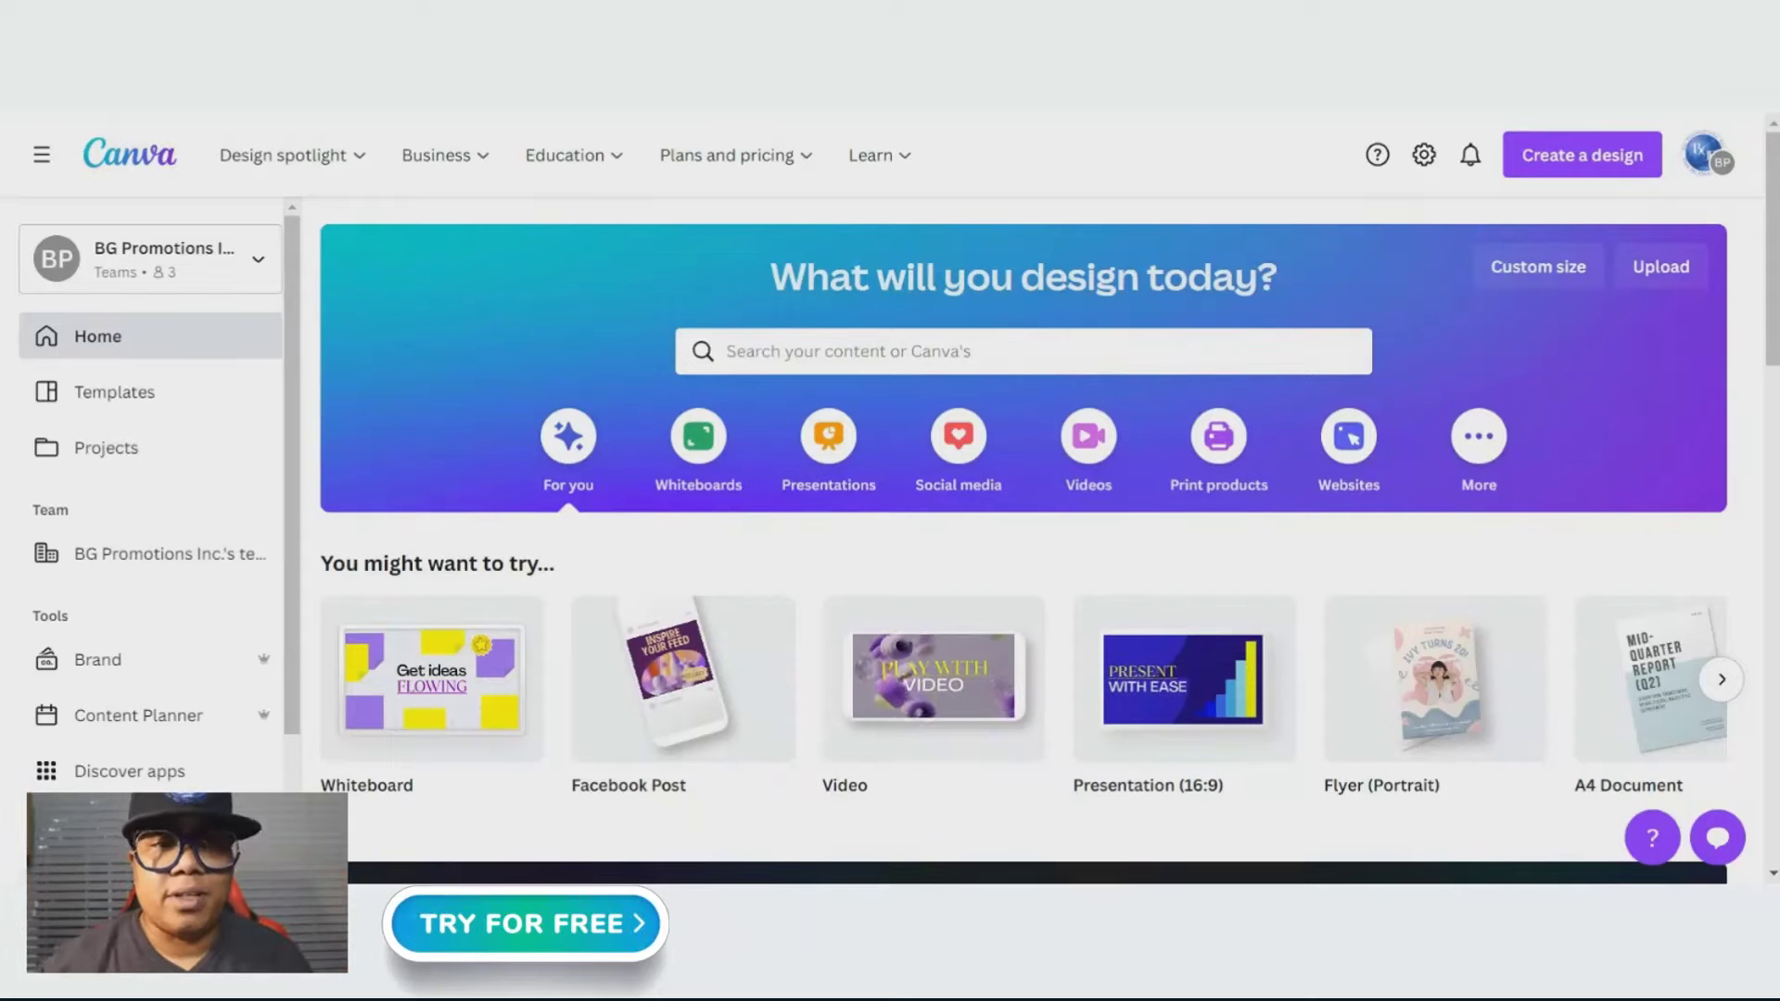
scroll(899, 408, down, 1)
scroll(903, 388, up, 1)
scroll(896, 425, down, 1)
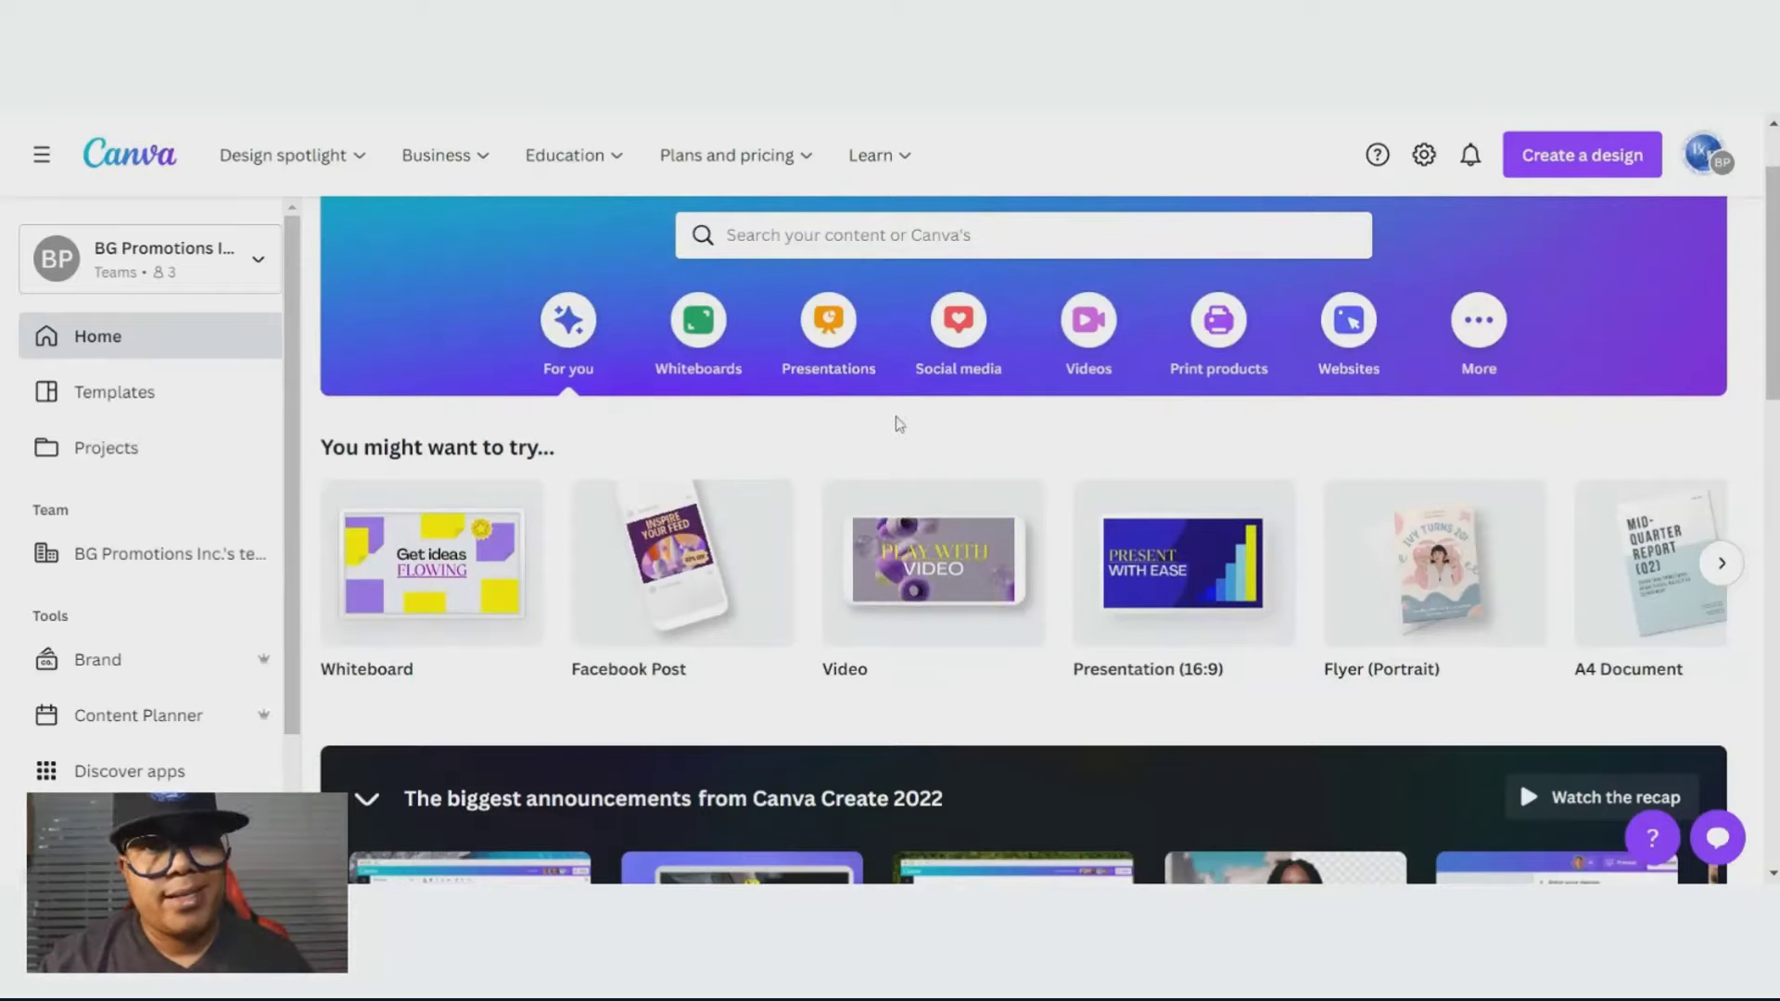
Advance the 'You might want to try' carousel to Your Story, Facebook Cover, Instagram Reel and Gift Certificate
mouse_move(414, 563)
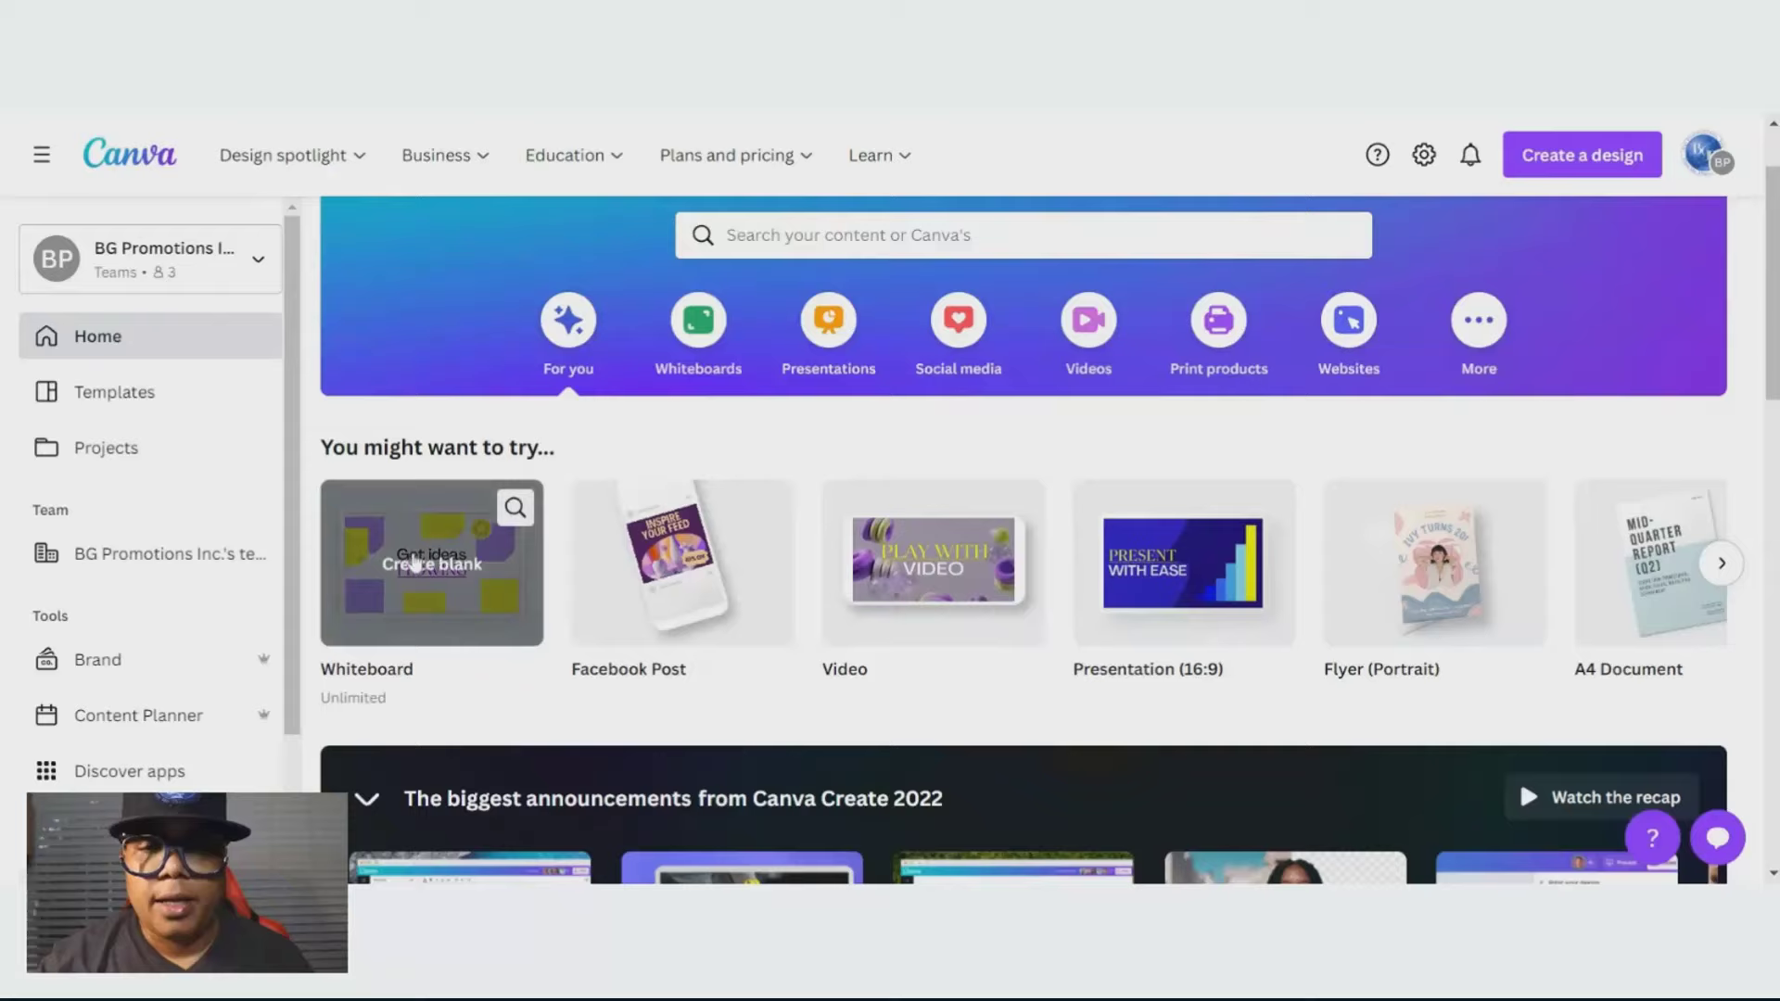
mouse_move(837, 518)
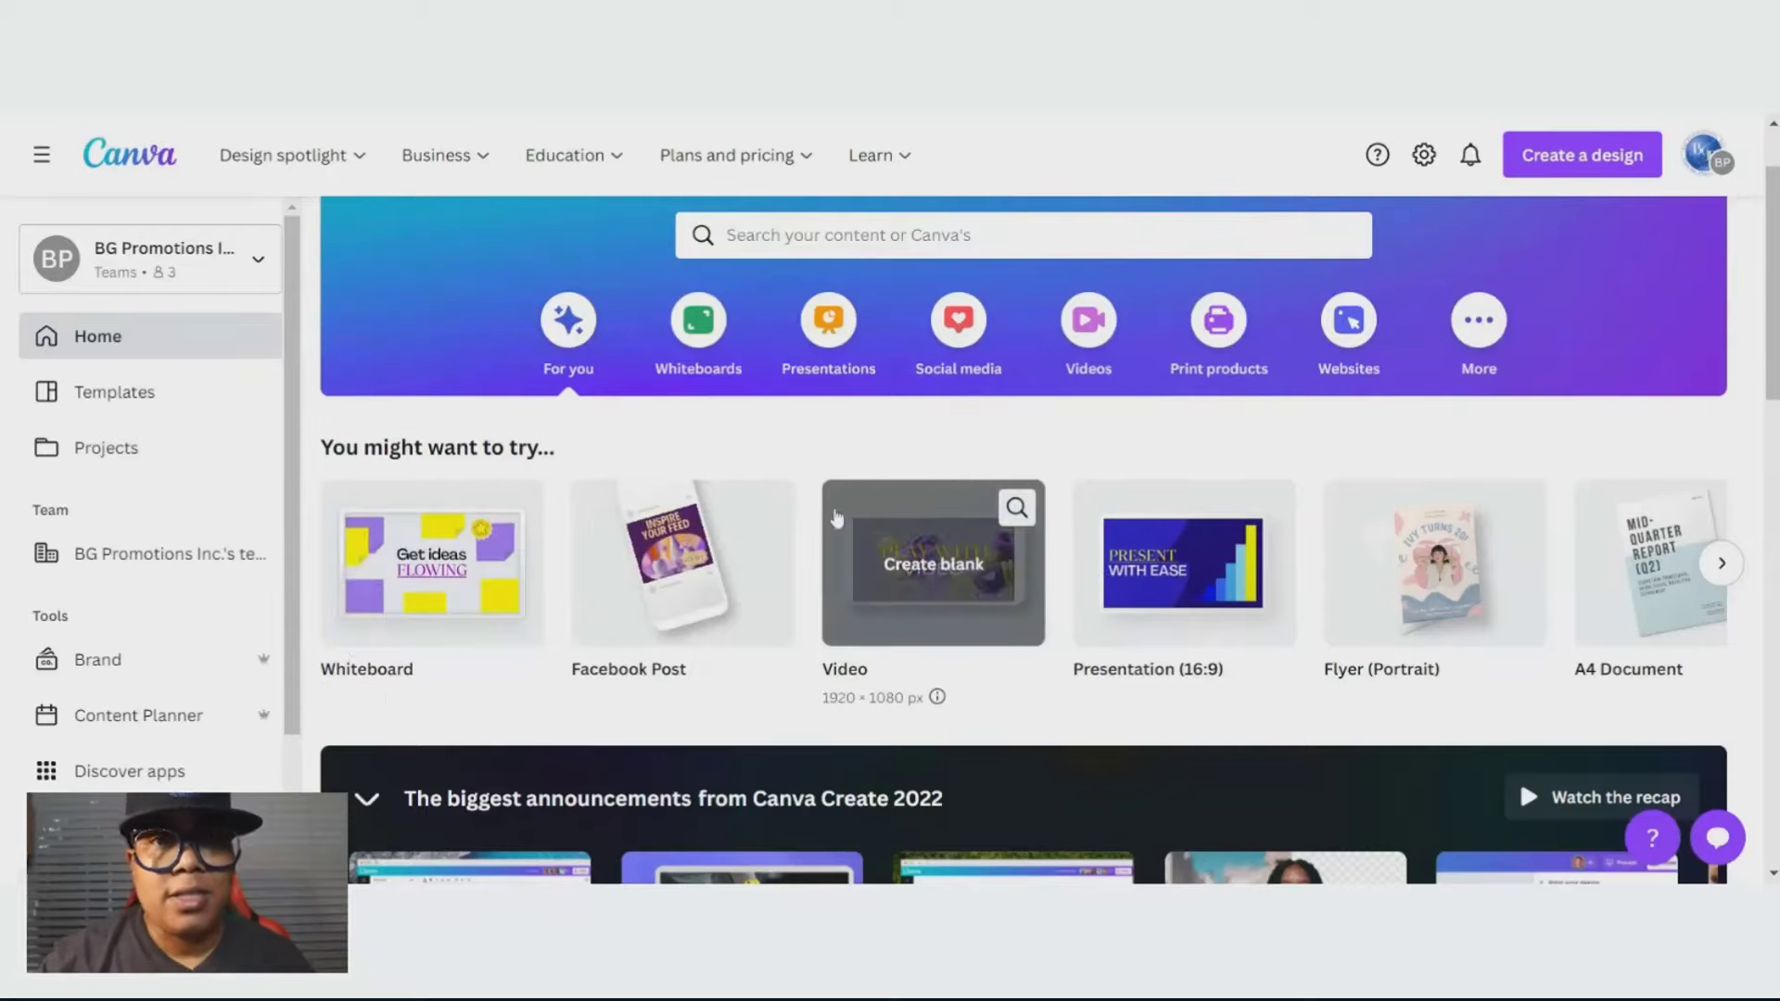
mouse_move(449, 628)
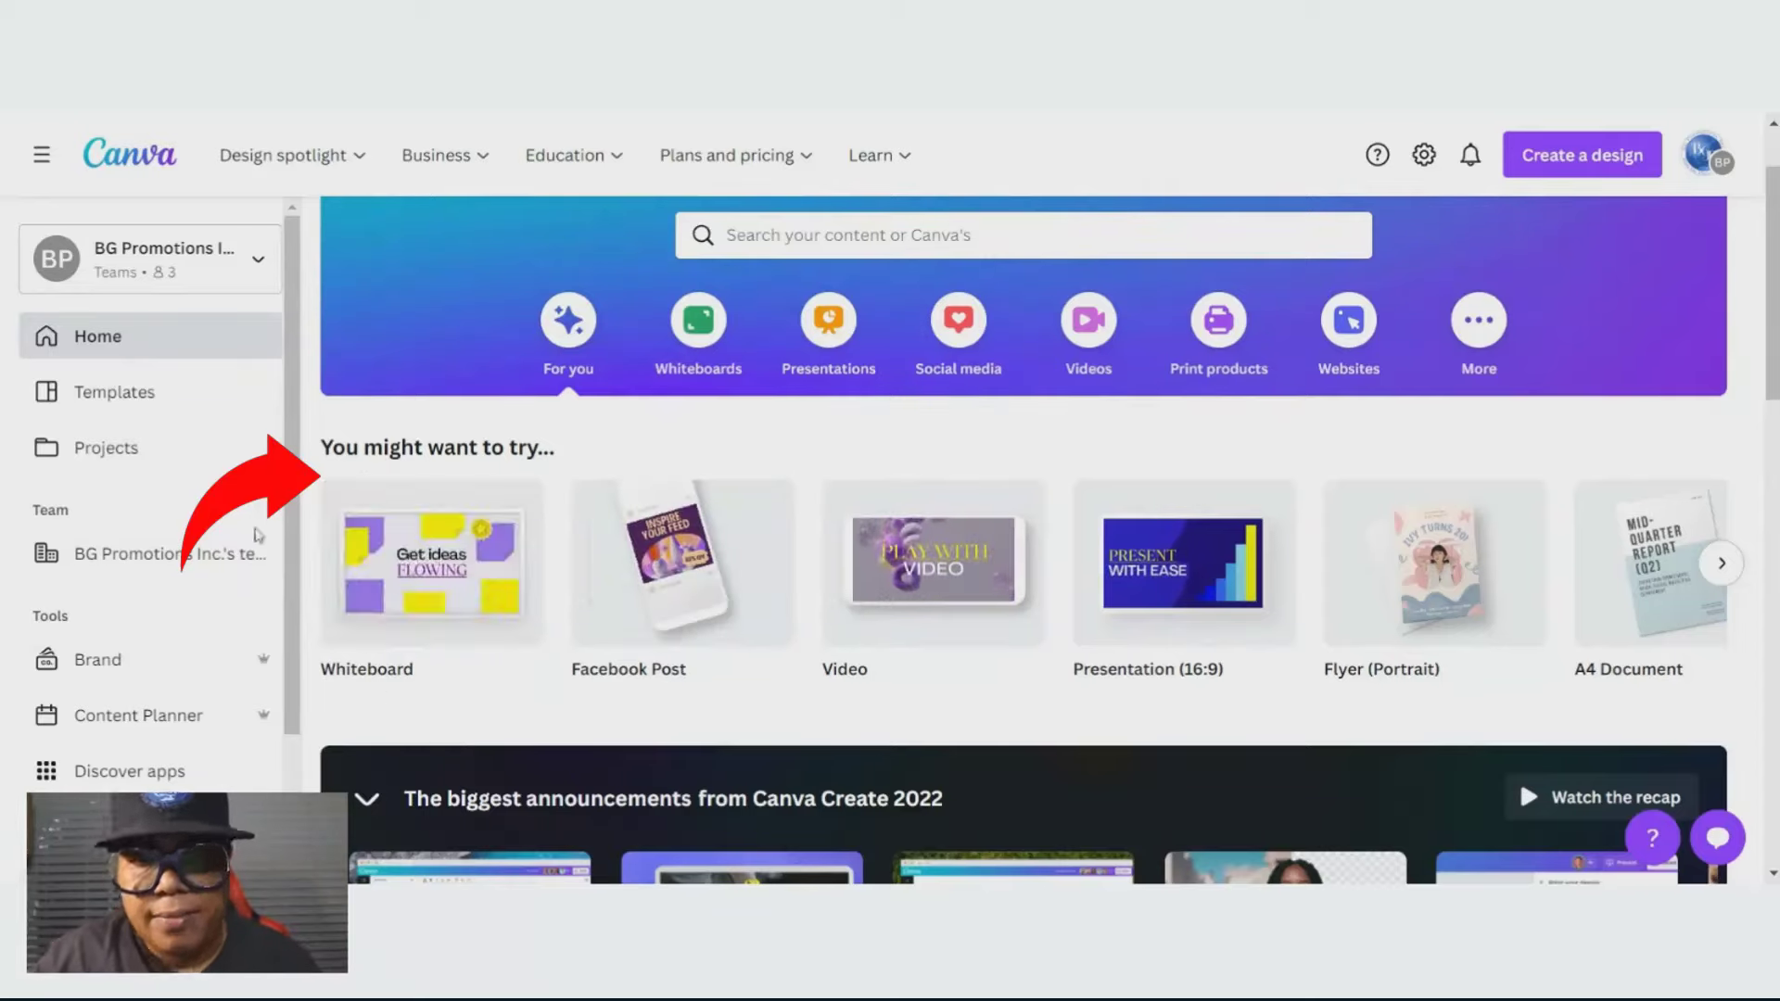
mouse_move(482, 572)
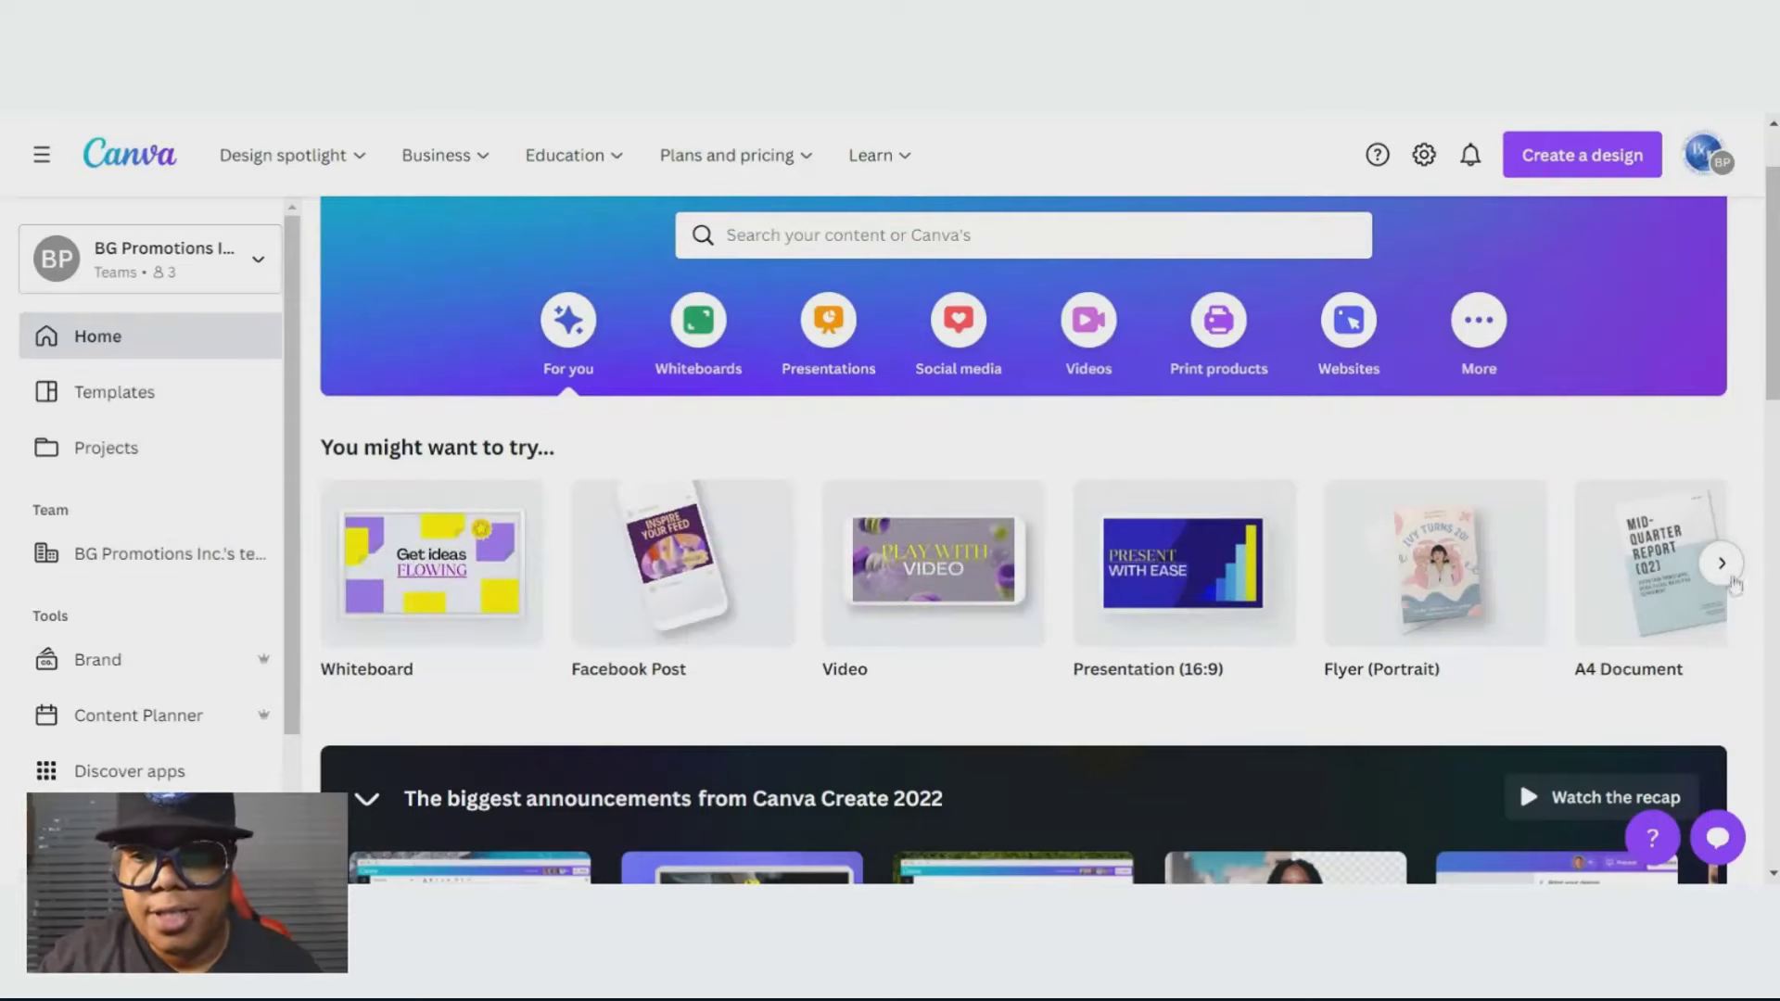
click(1728, 575)
click(1728, 575)
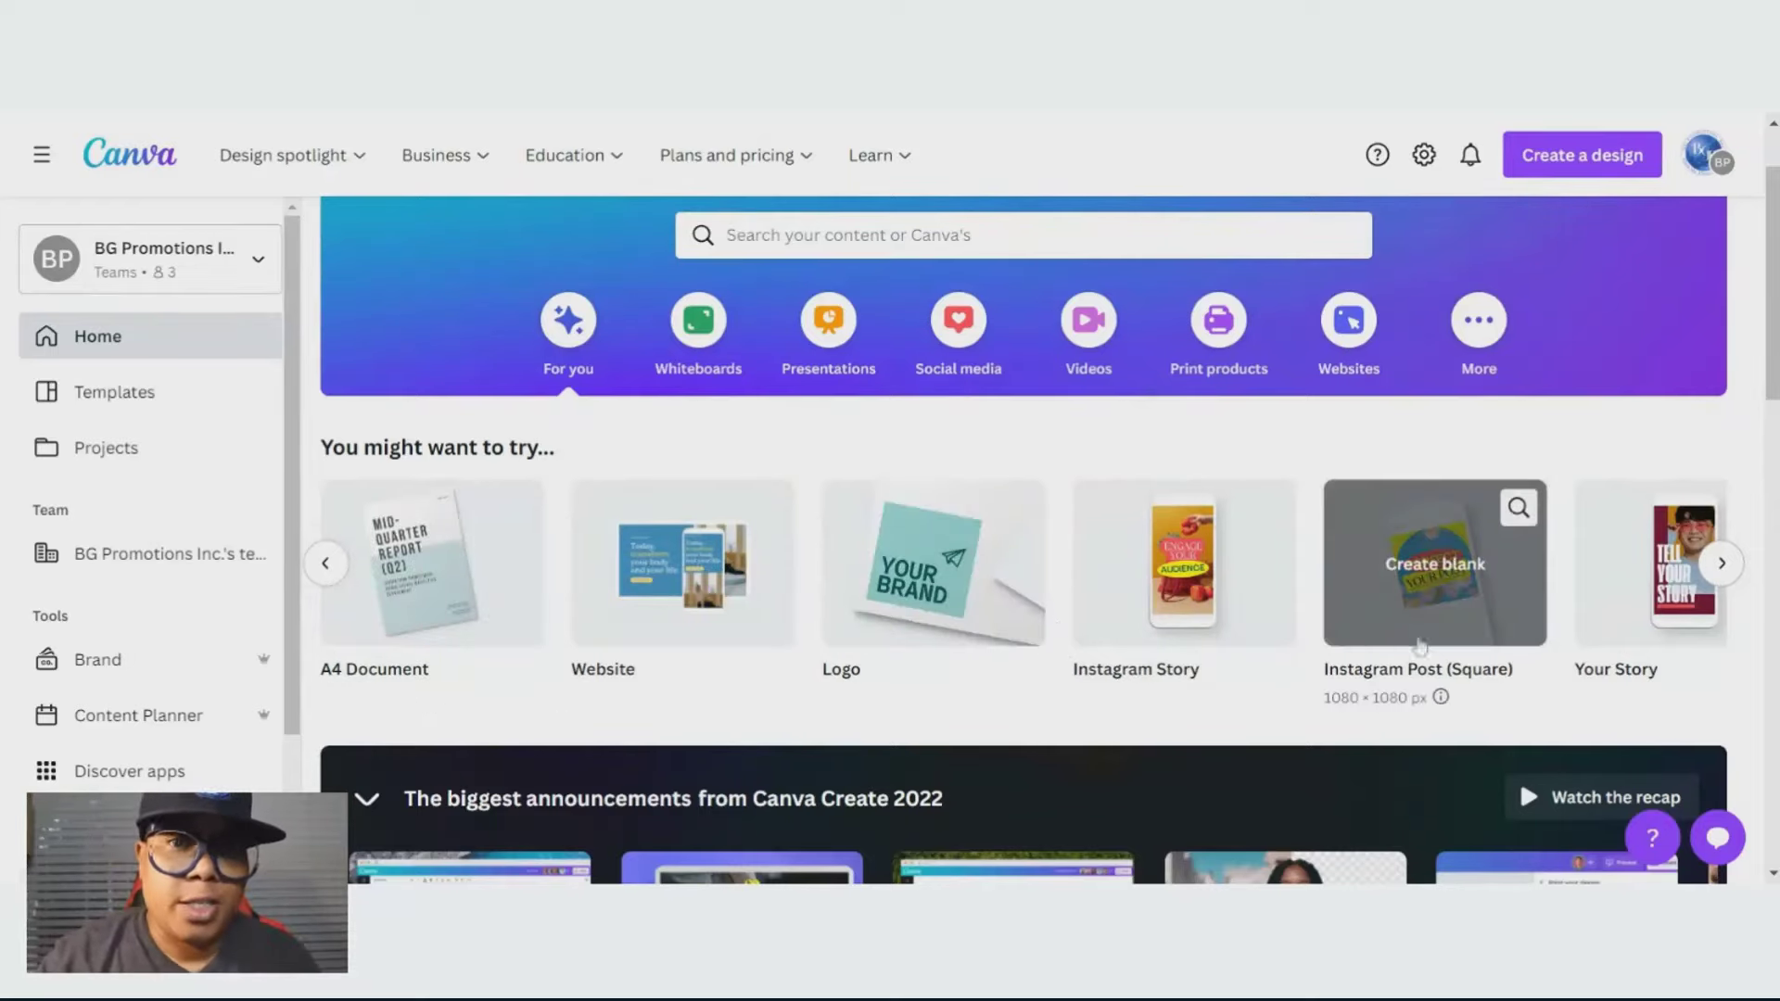
click(1721, 563)
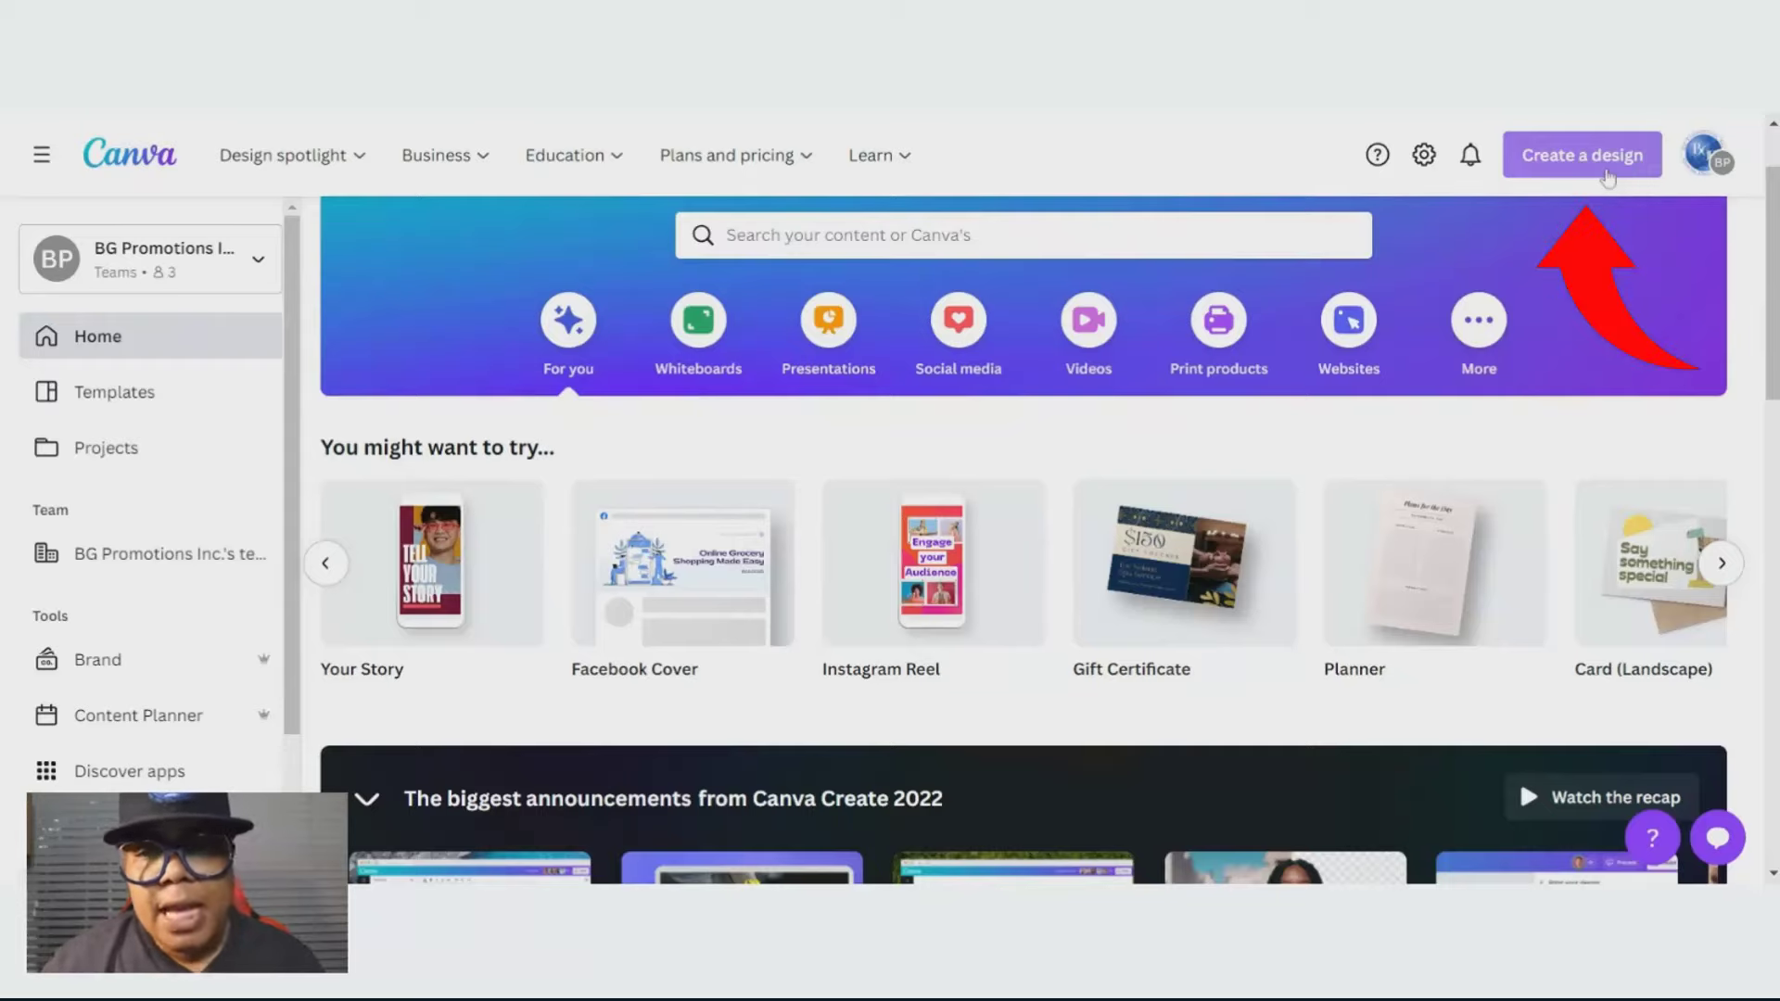
click(1599, 173)
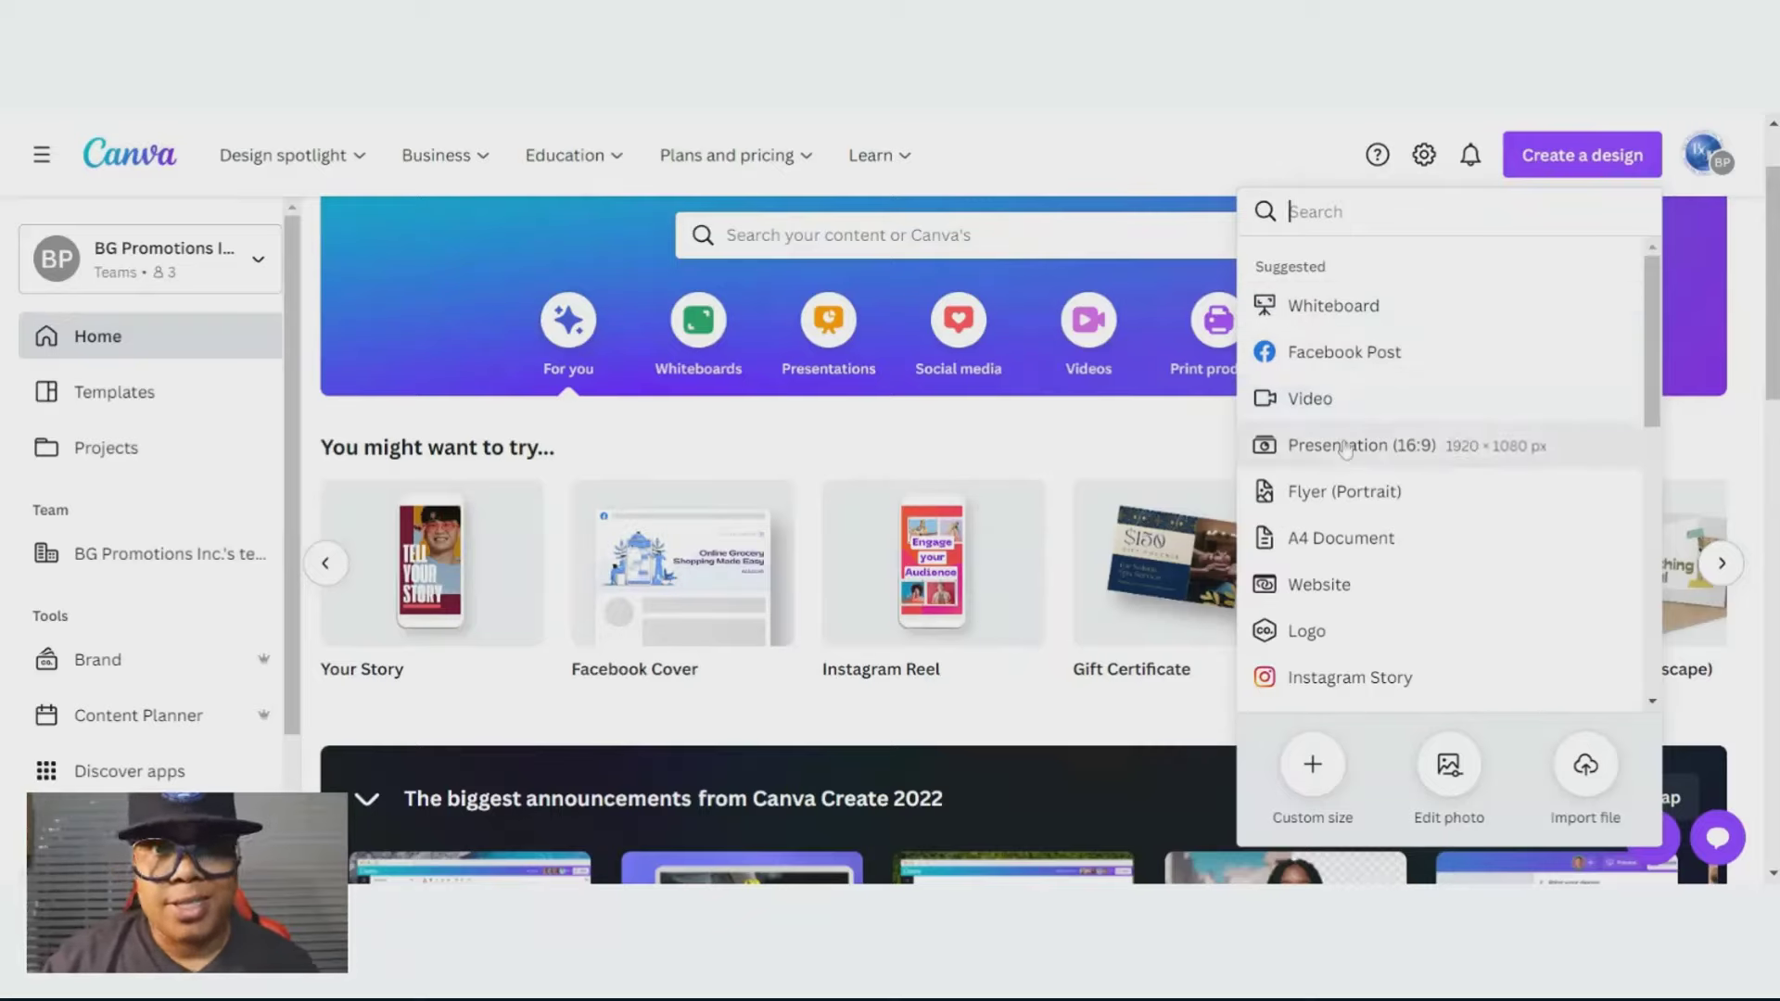
scroll(1359, 460, down, 2)
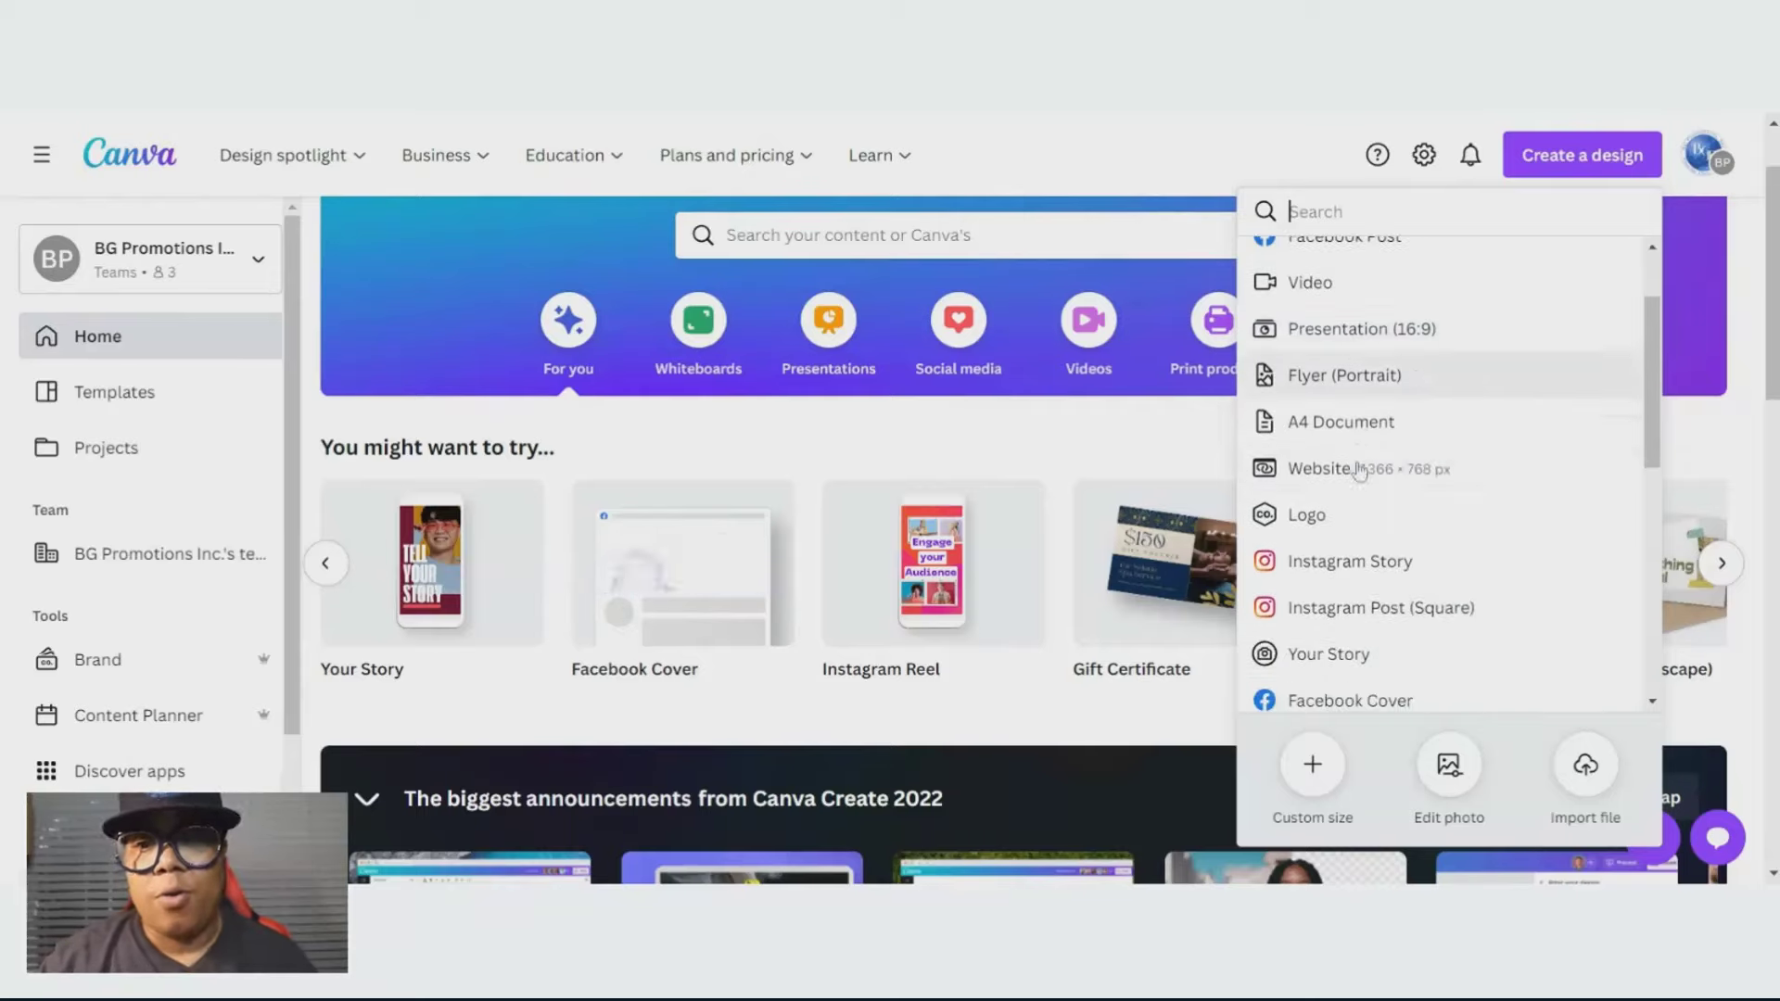
scroll(1359, 528, down, 5)
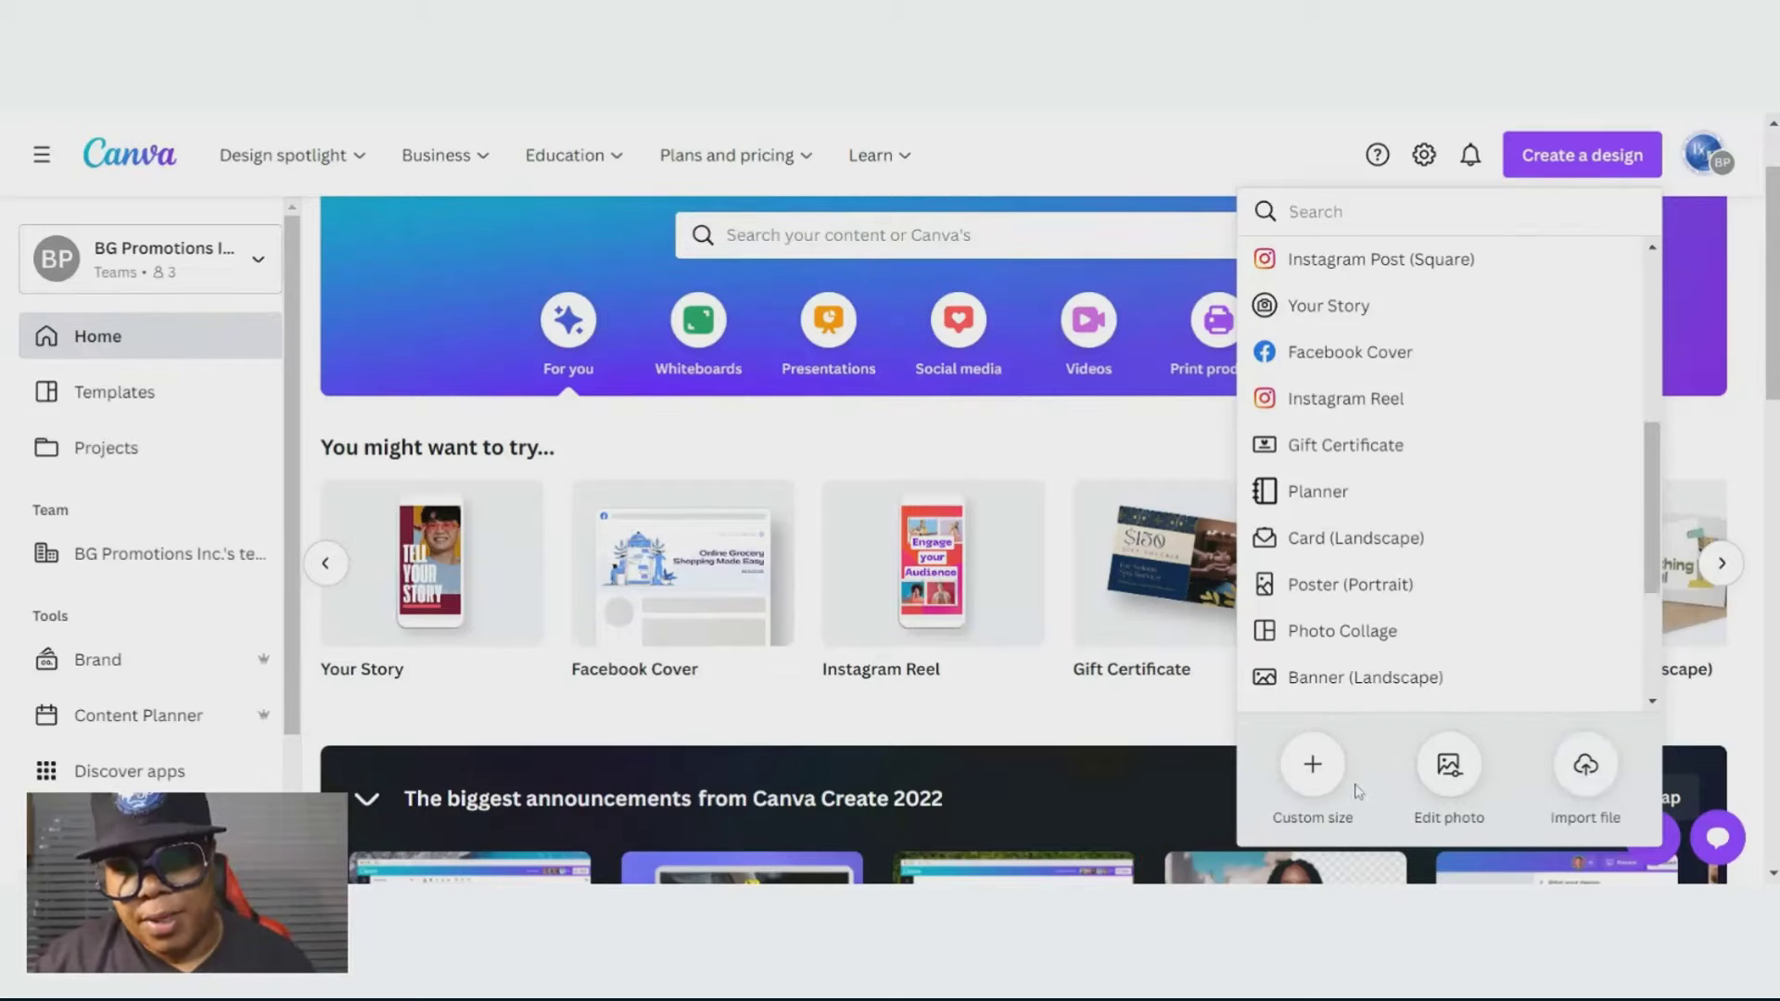
click(1311, 793)
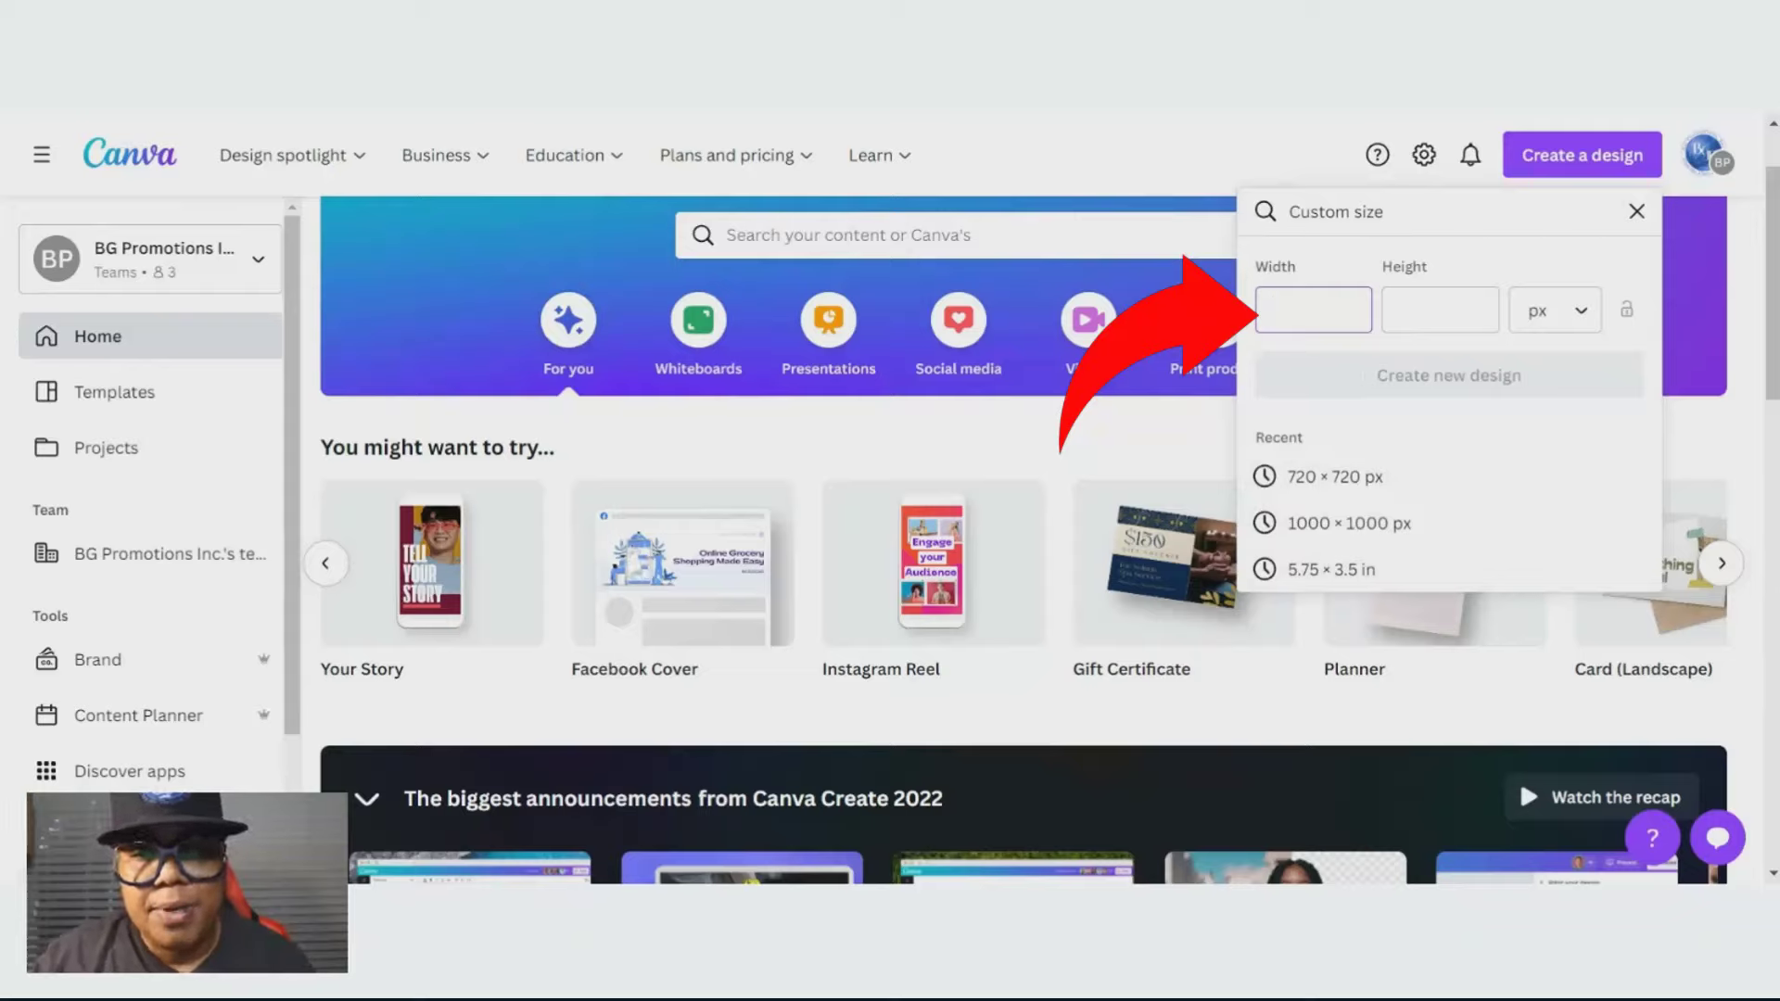
click(1551, 313)
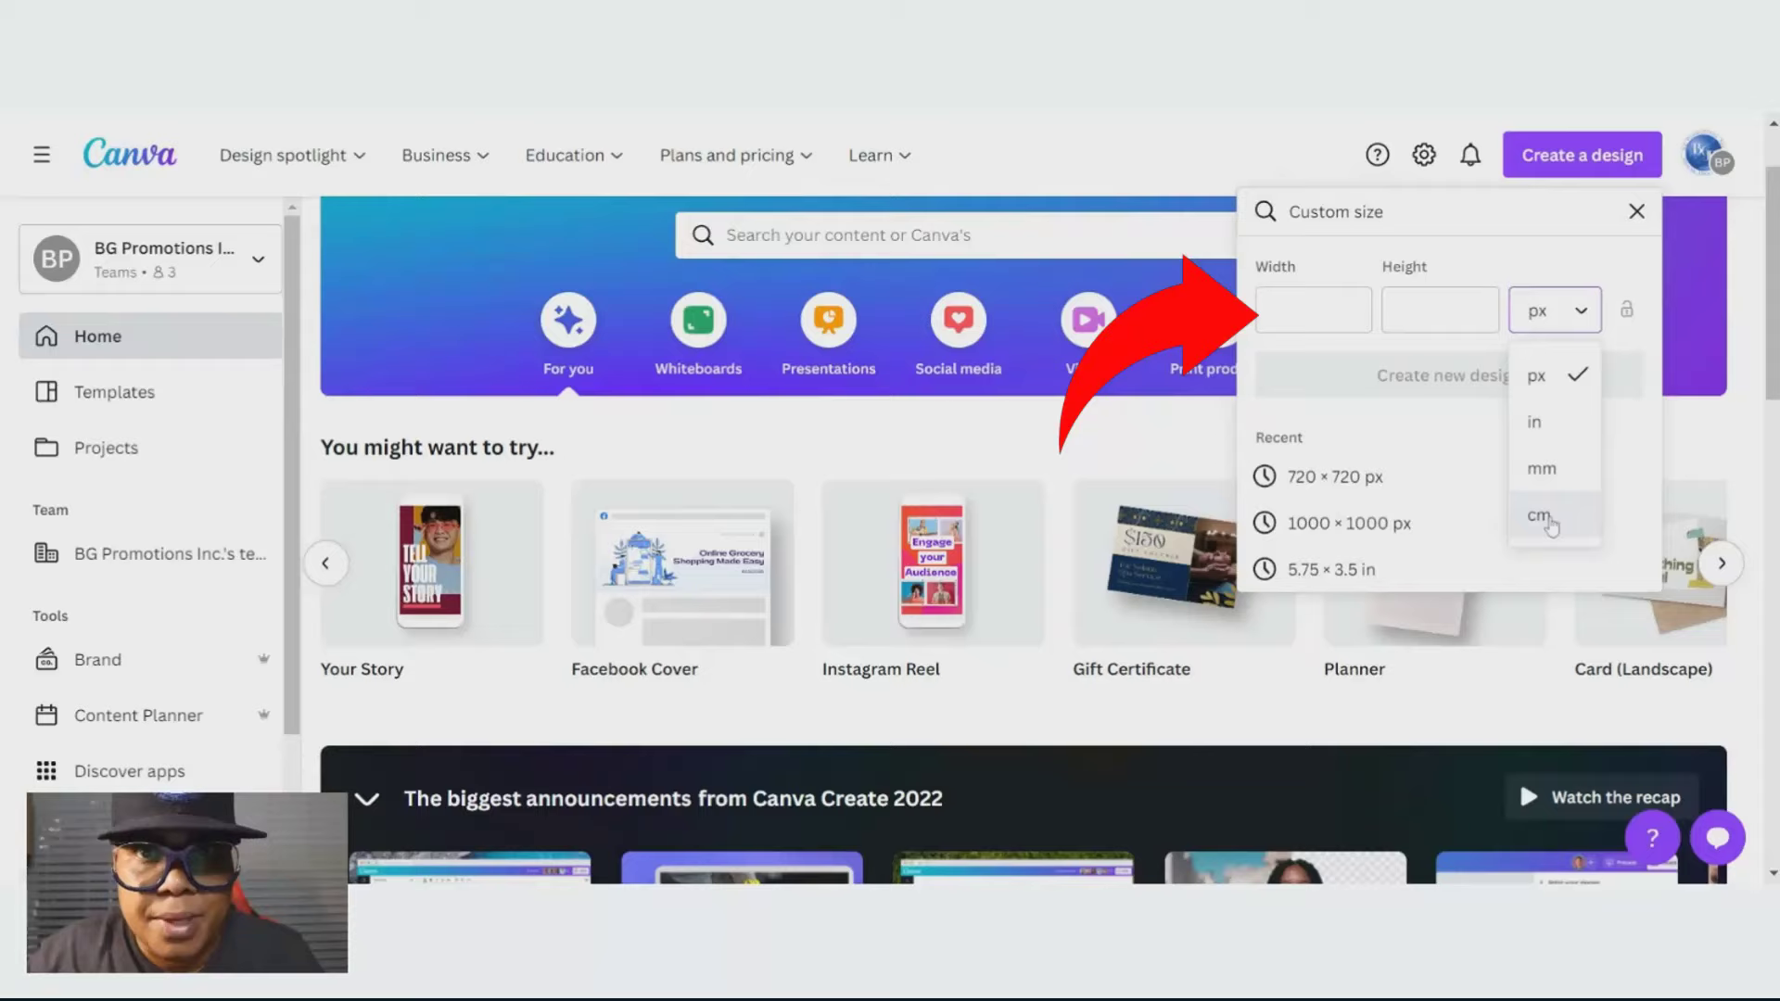
click(1637, 211)
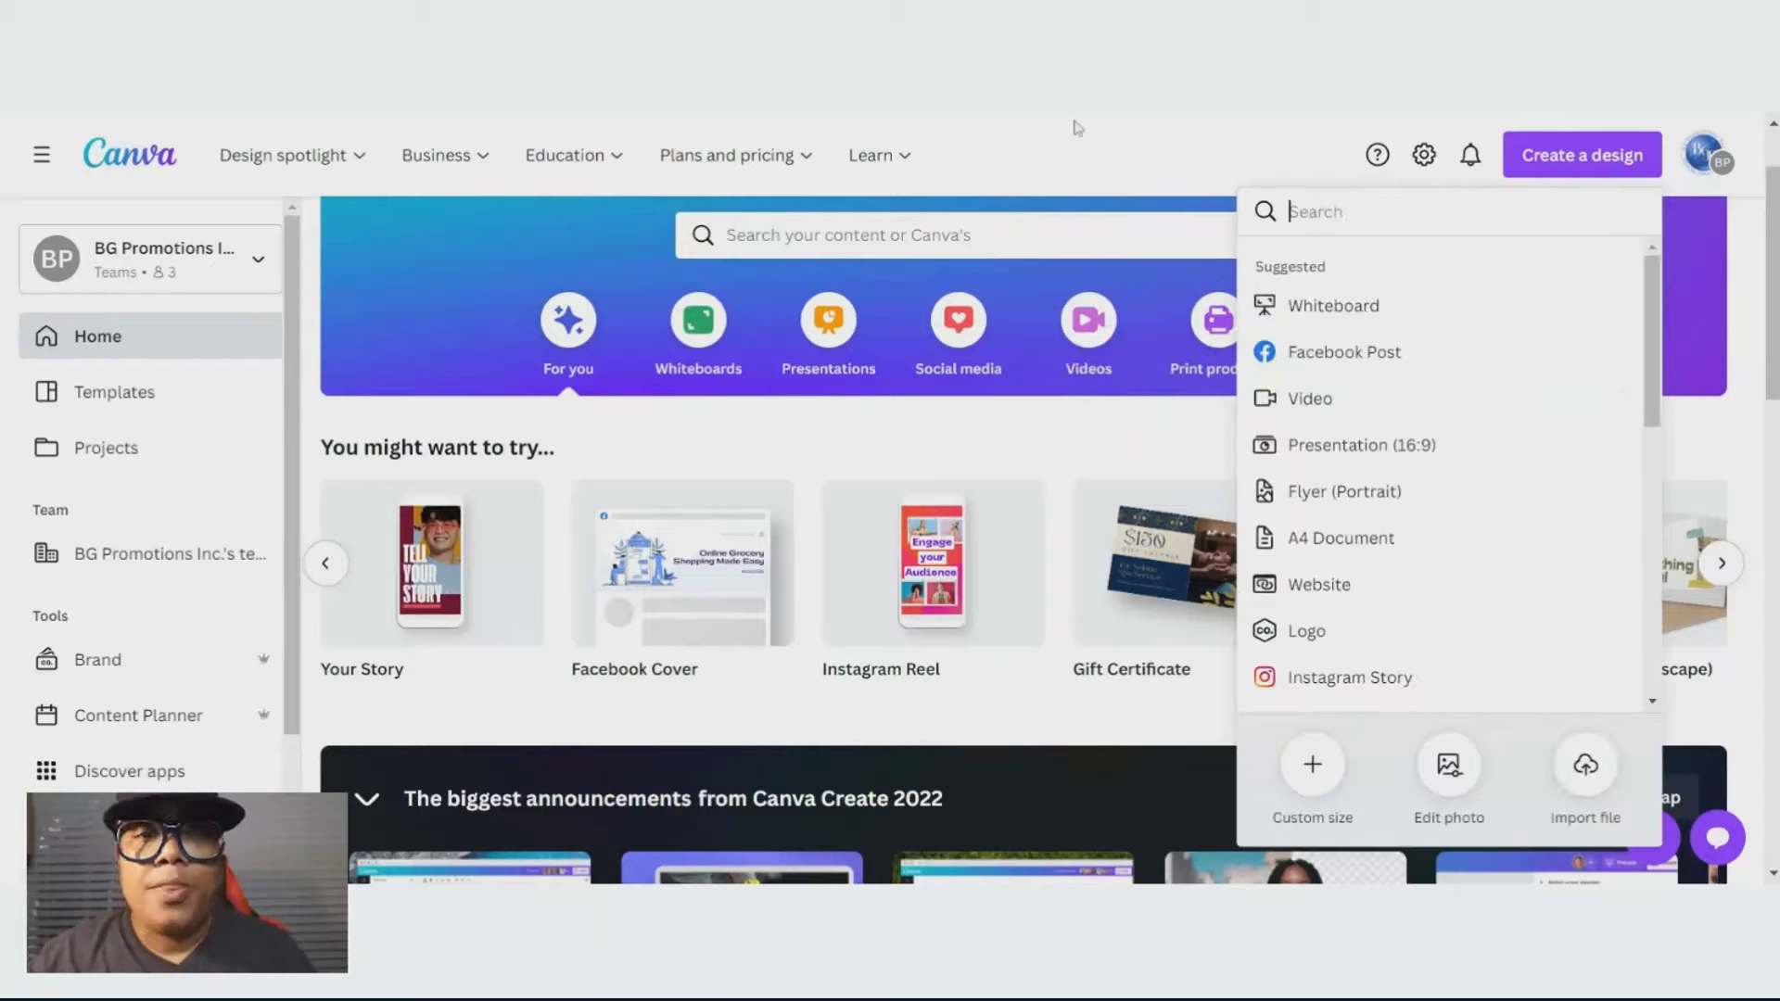
click(1151, 158)
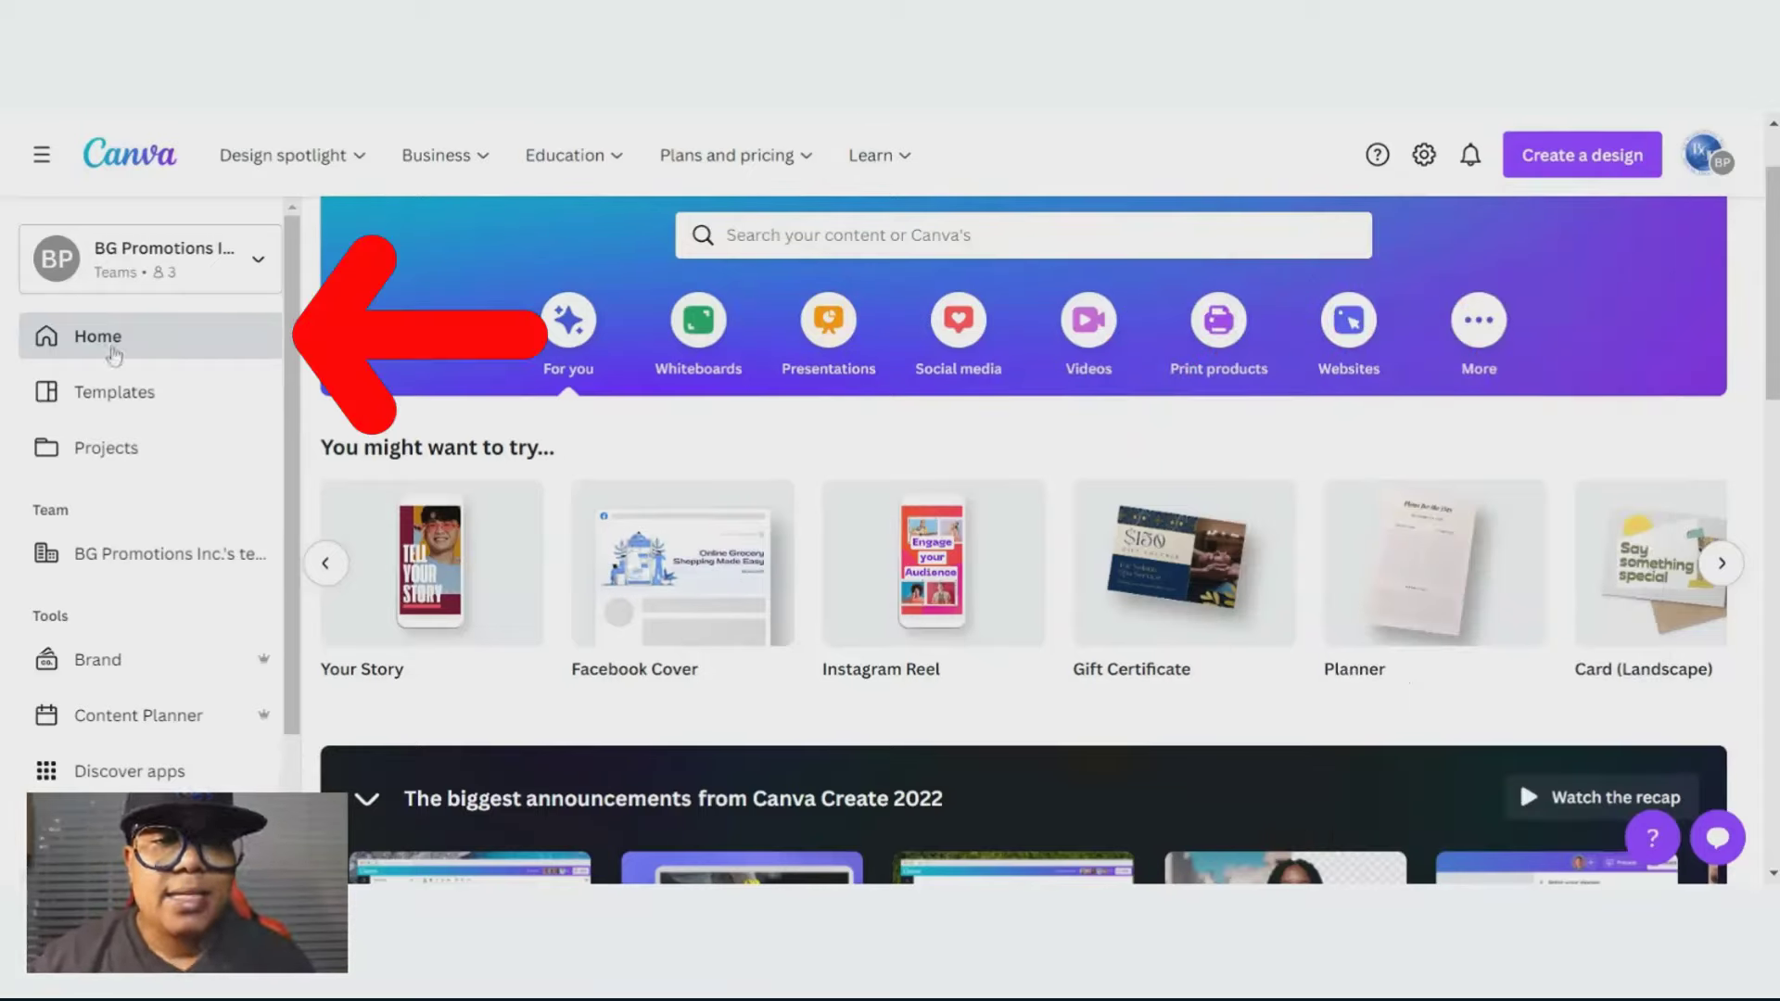
Open the Brand kit and look over its logos, brand colours and fonts
scroll(132, 368, down, 1)
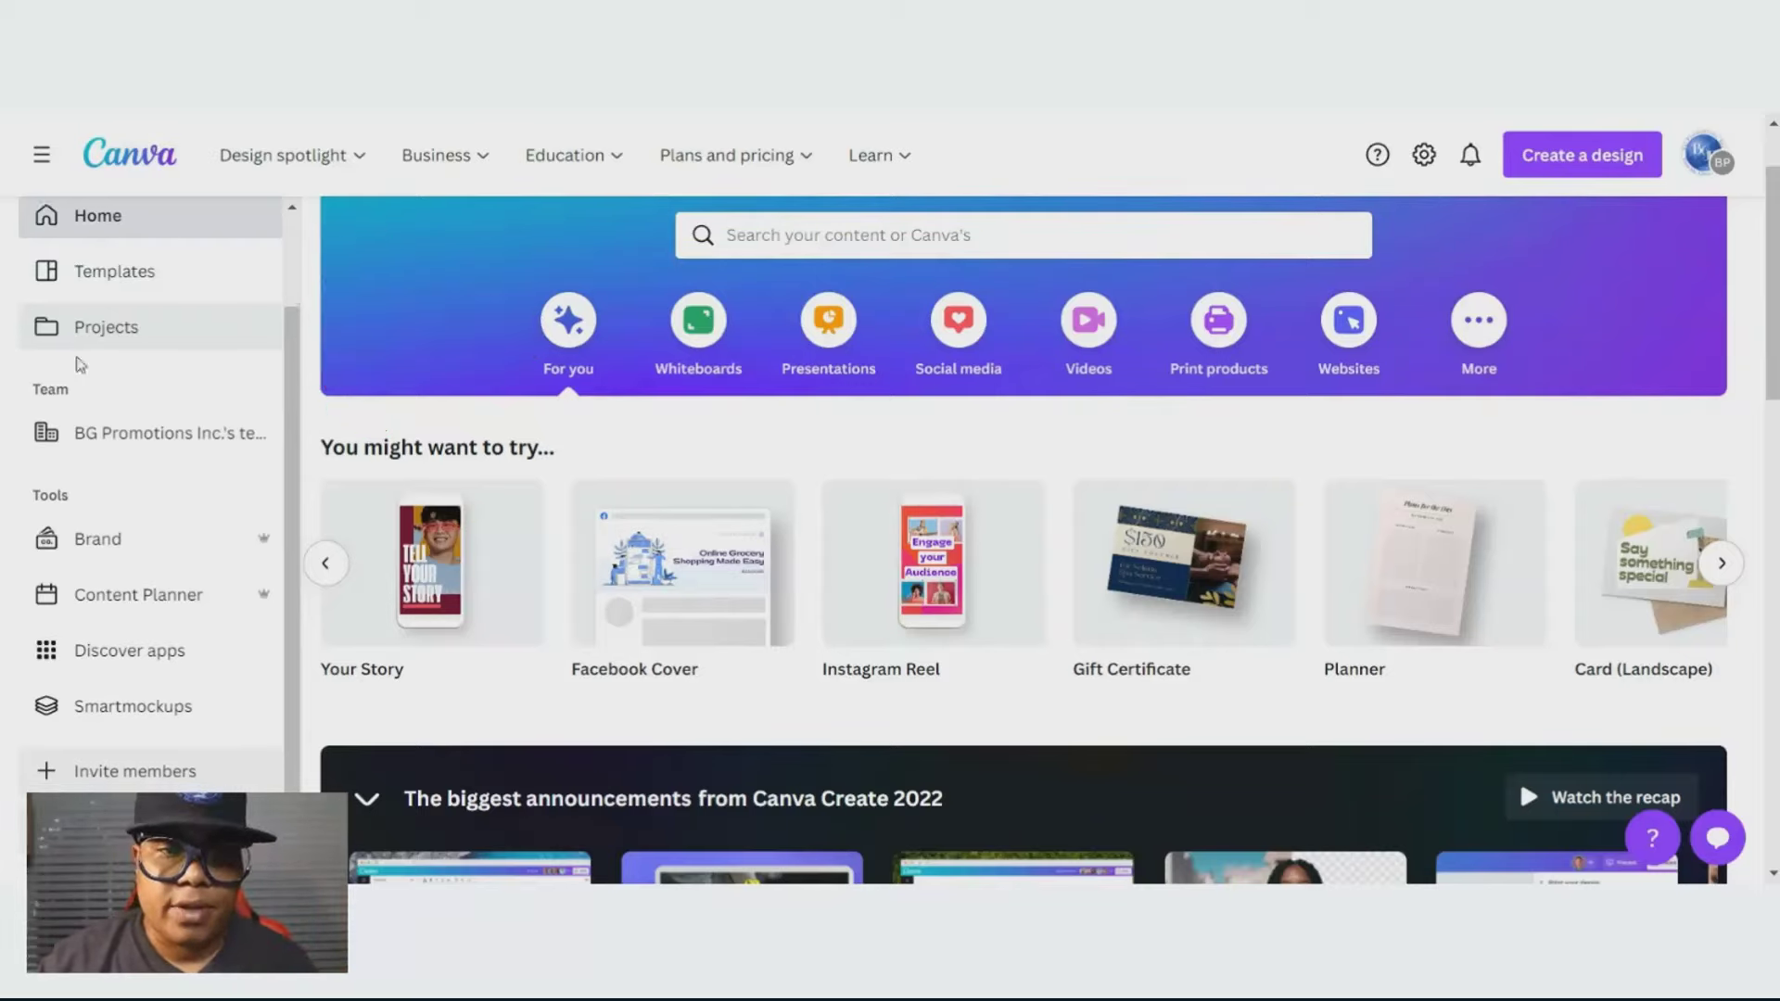
scroll(119, 466, down, 1)
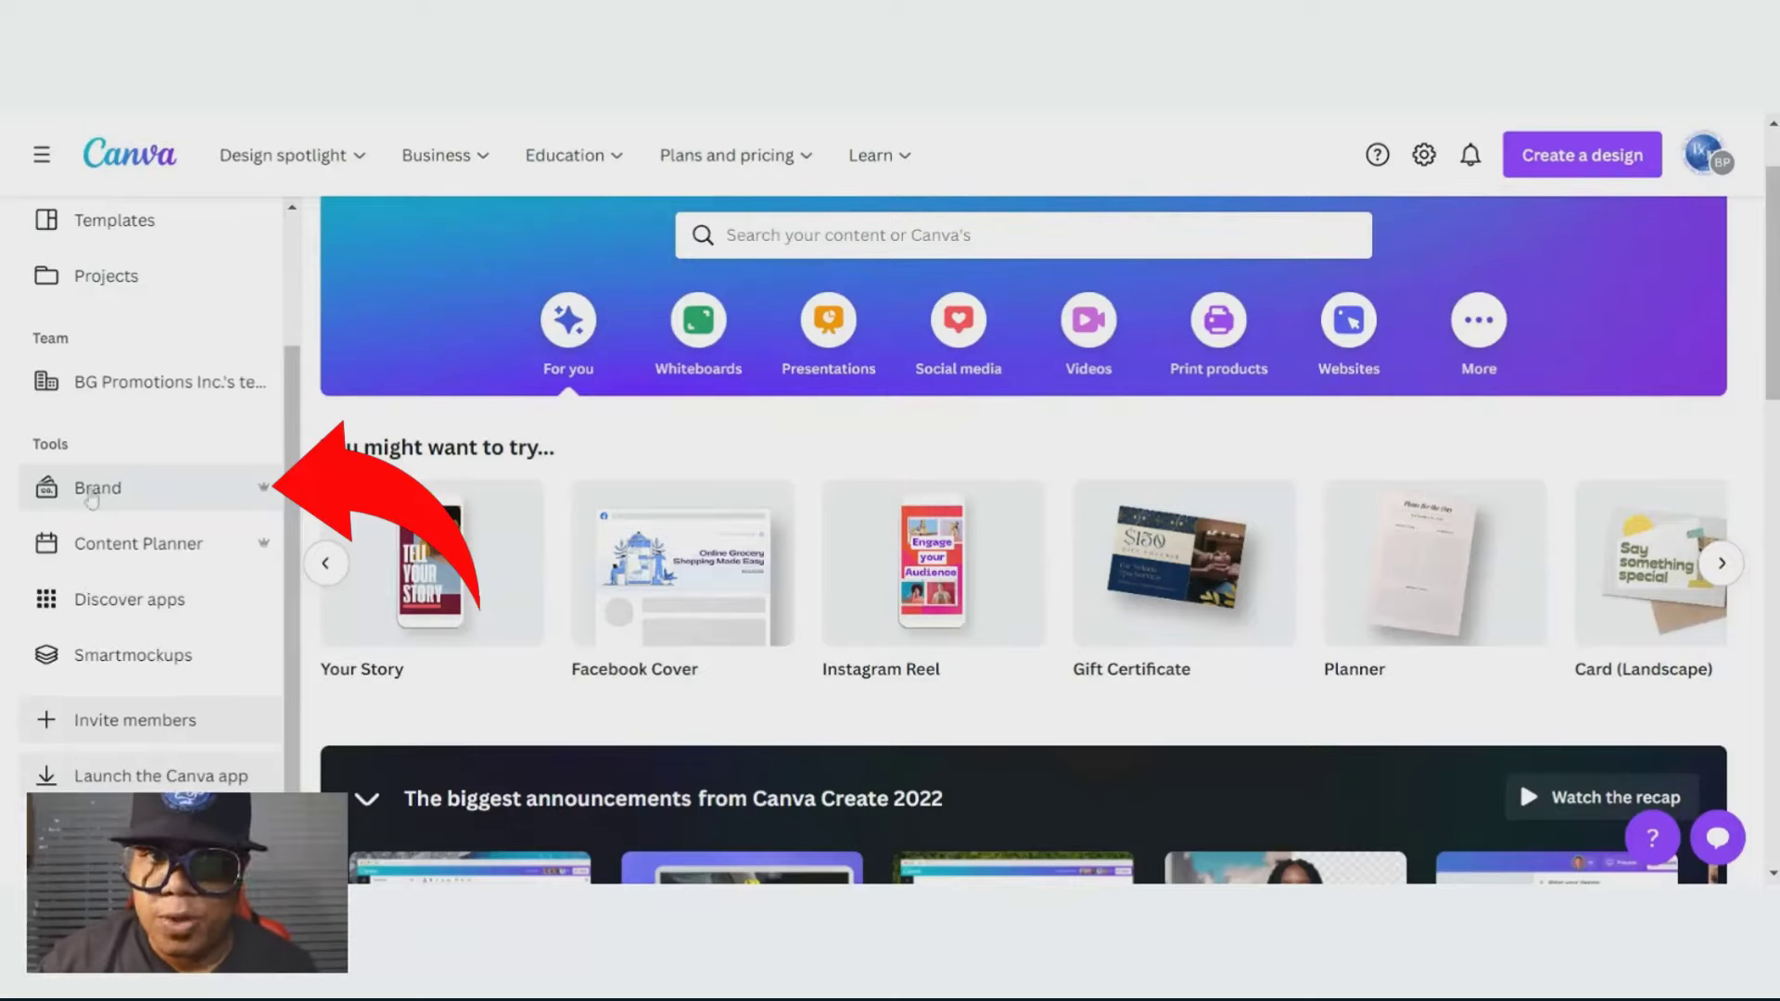
click(91, 493)
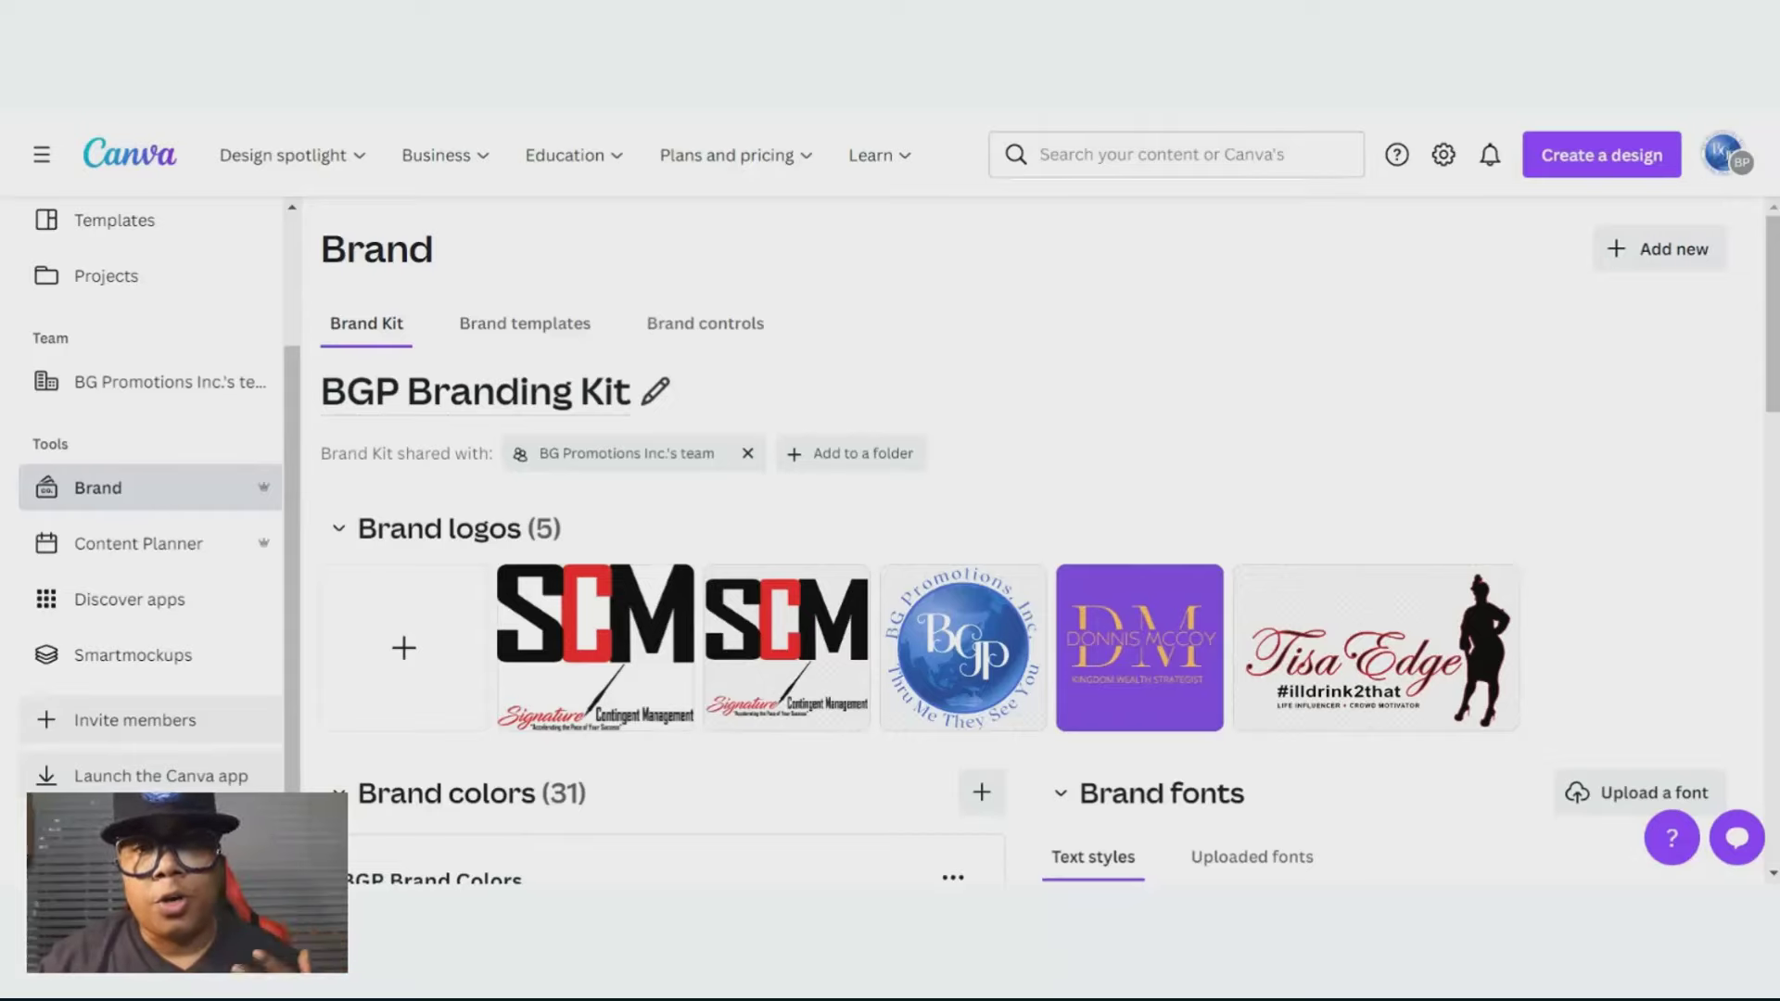
scroll(1274, 462, down, 4)
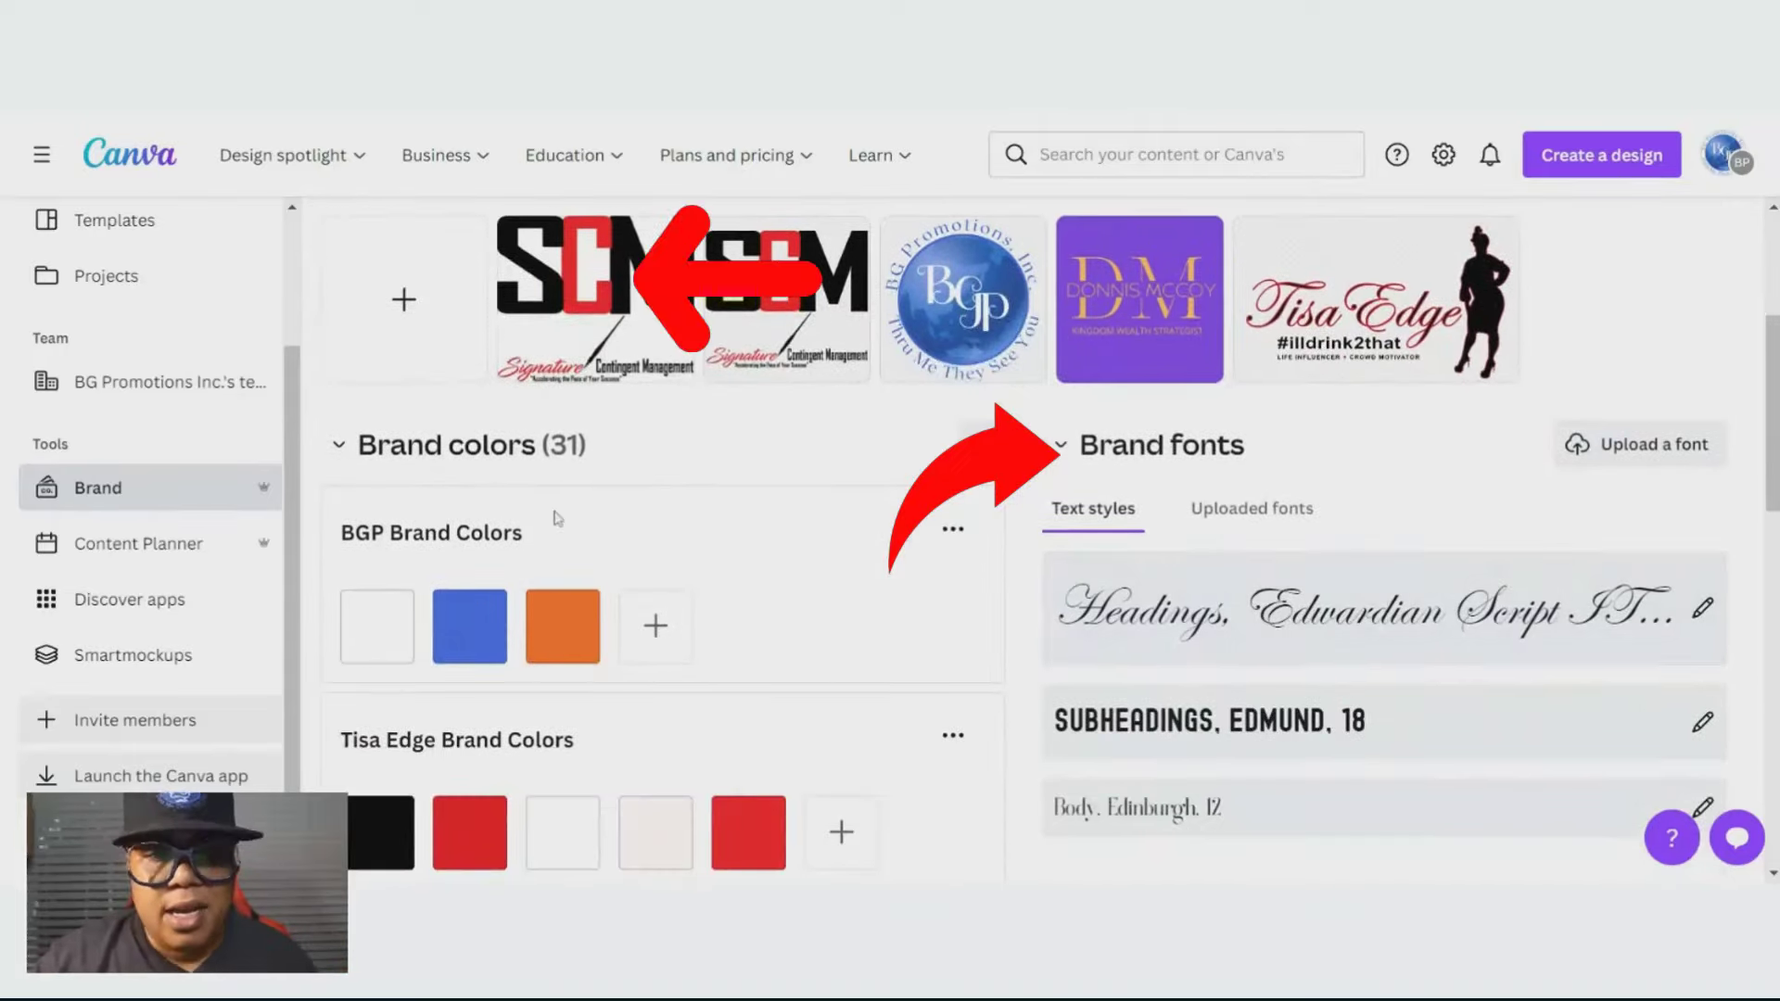
scroll(549, 513, down, 3)
scroll(649, 463, down, 3)
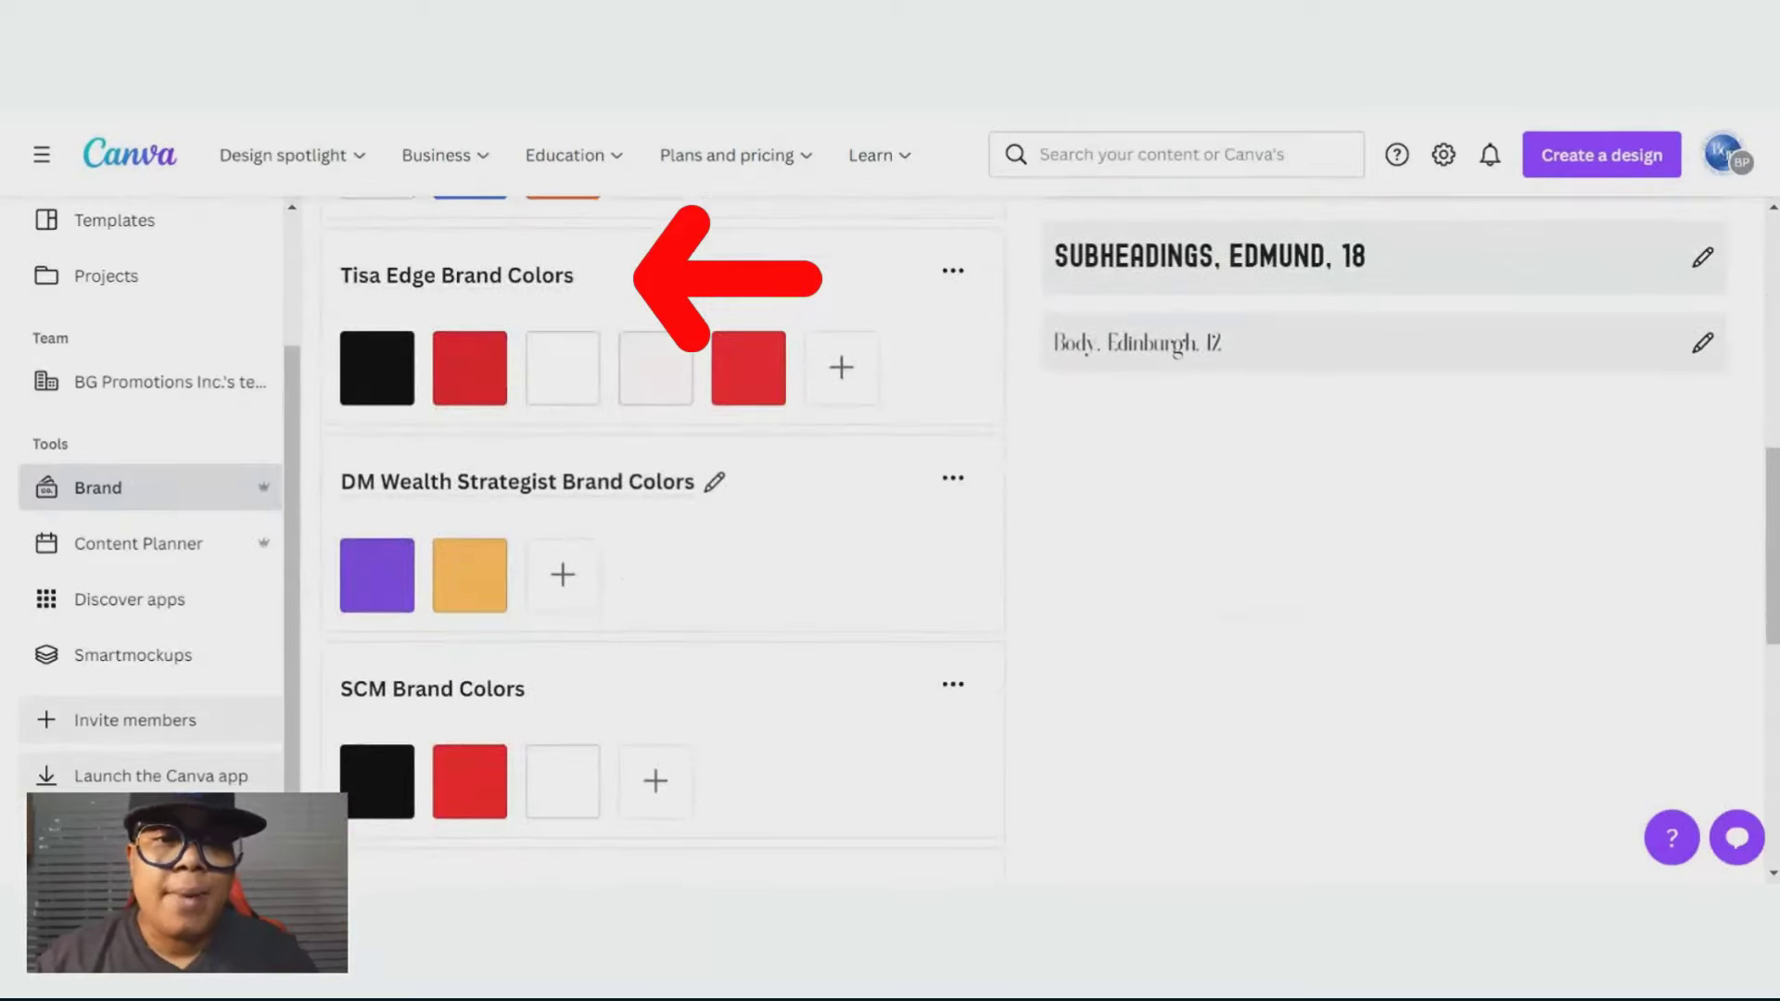
scroll(649, 463, down, 1)
scroll(556, 505, down, 6)
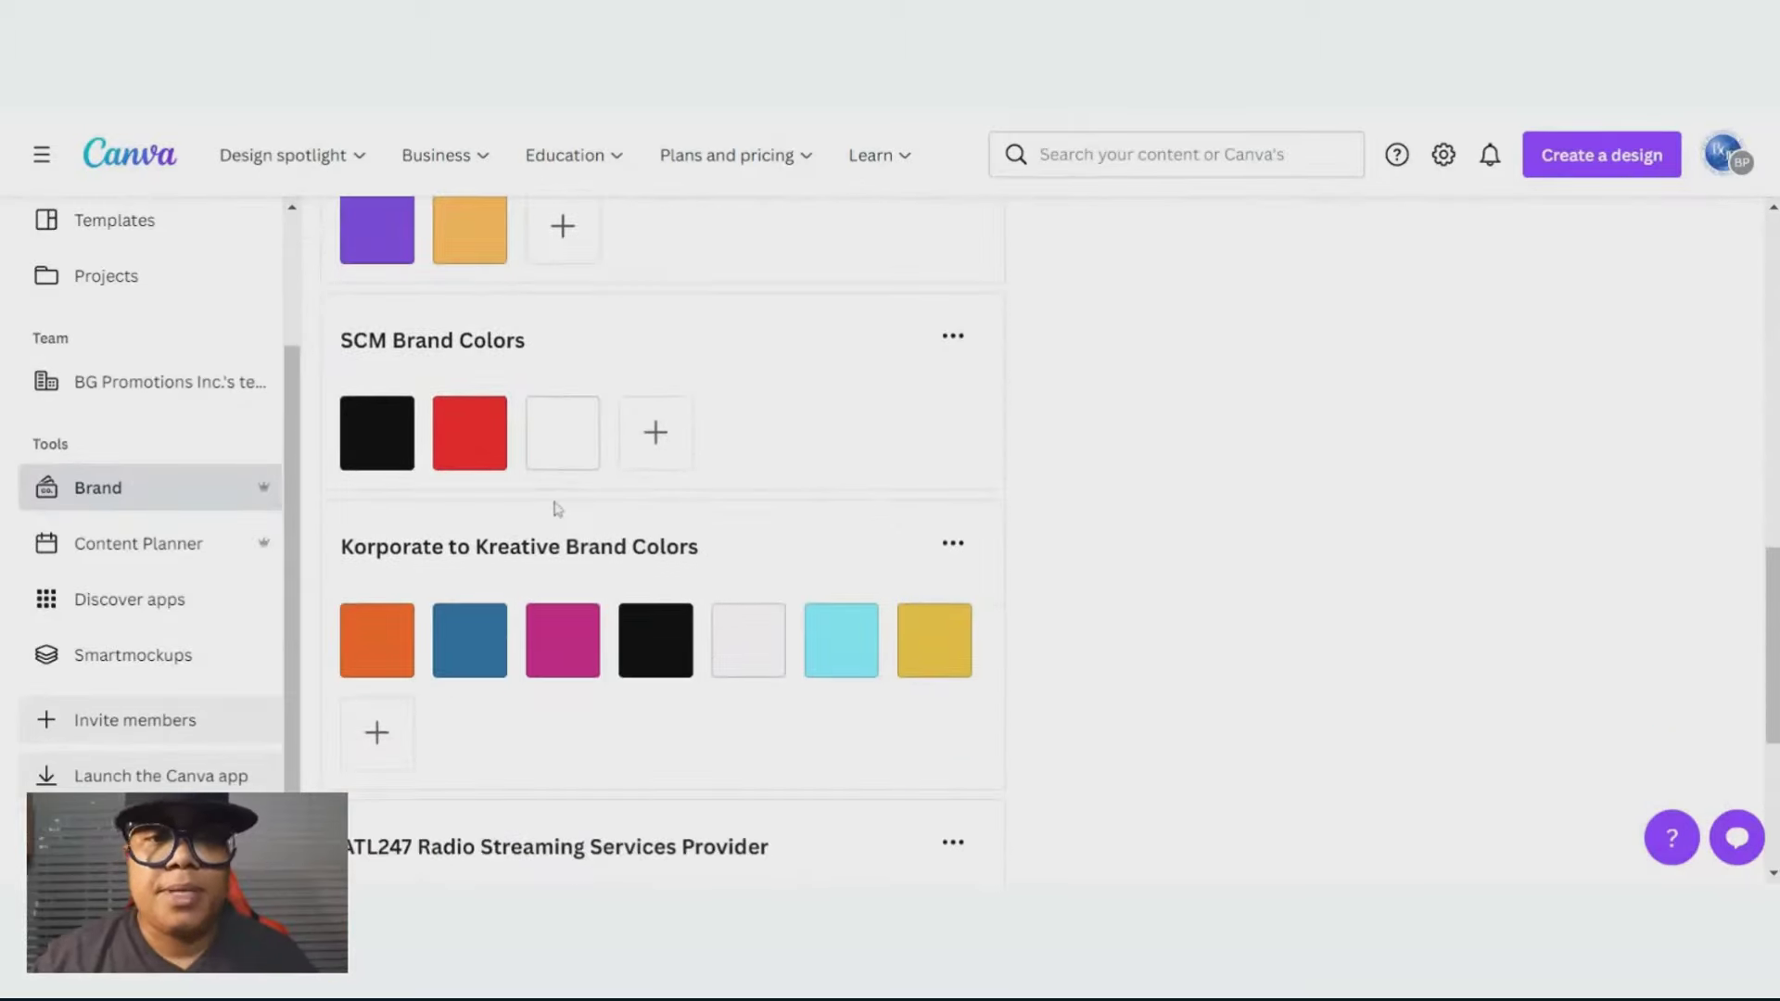
scroll(568, 524, down, 2)
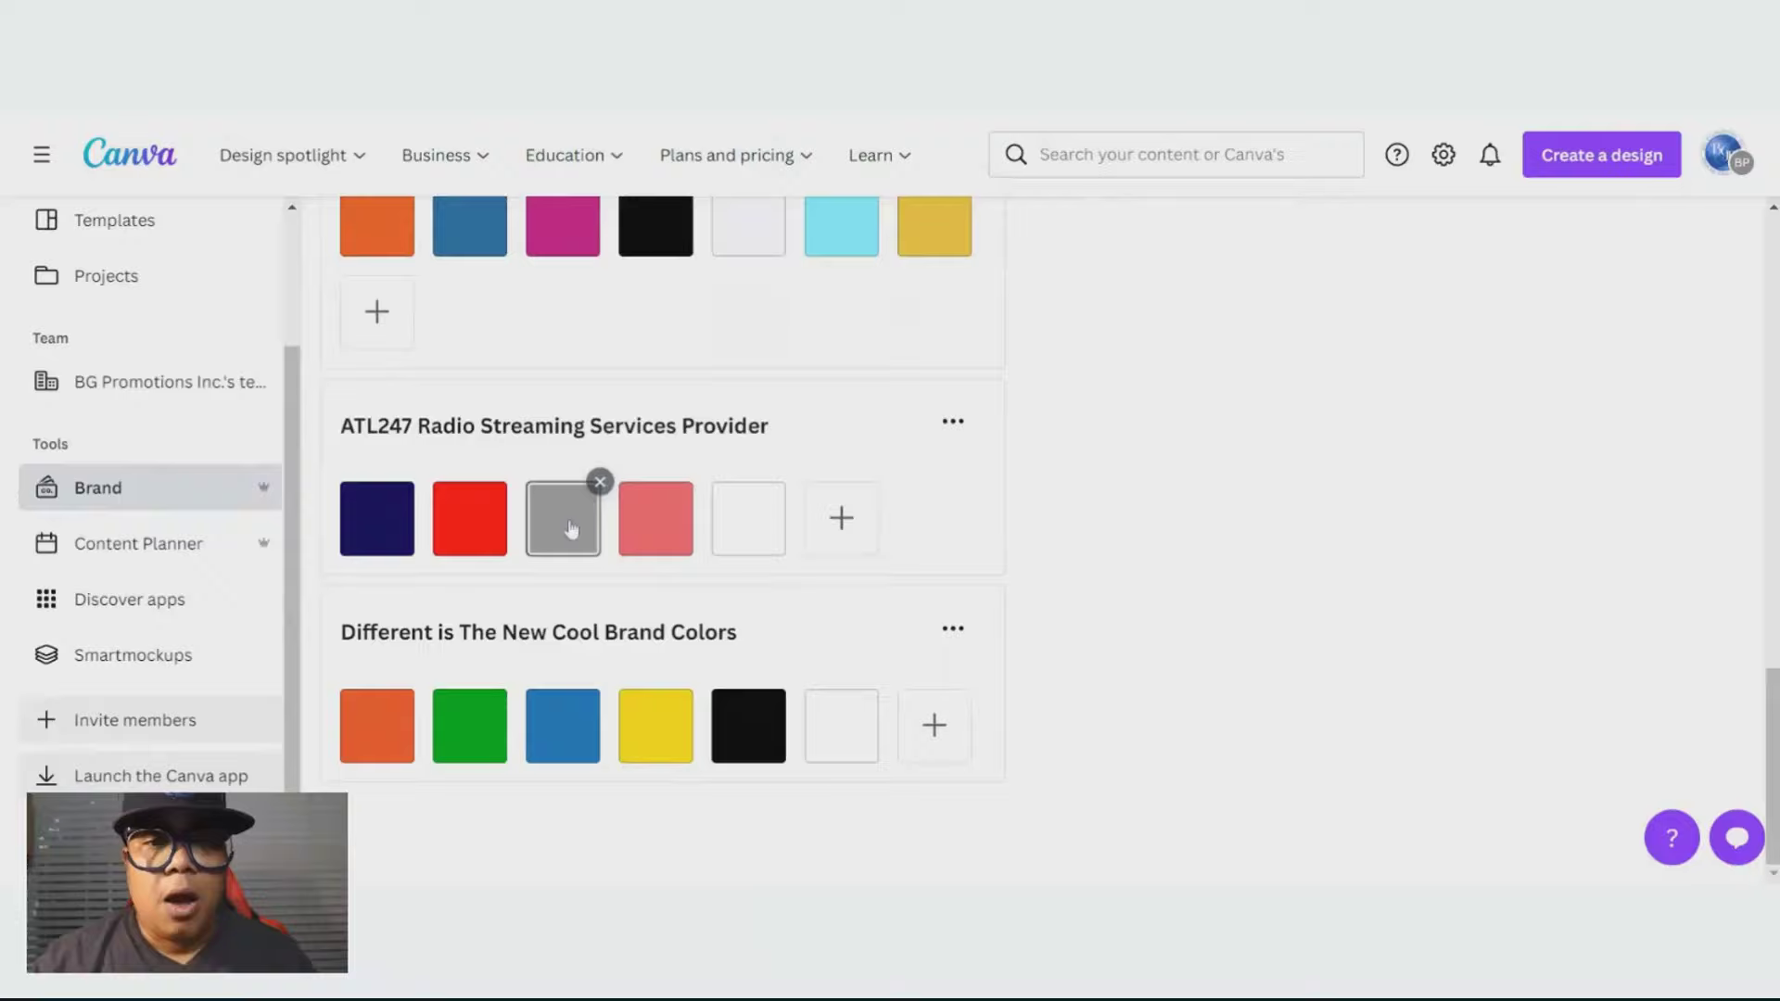
Show the Brand templates page, which has no templates yet
scroll(568, 520, up, 7)
scroll(572, 527, up, 8)
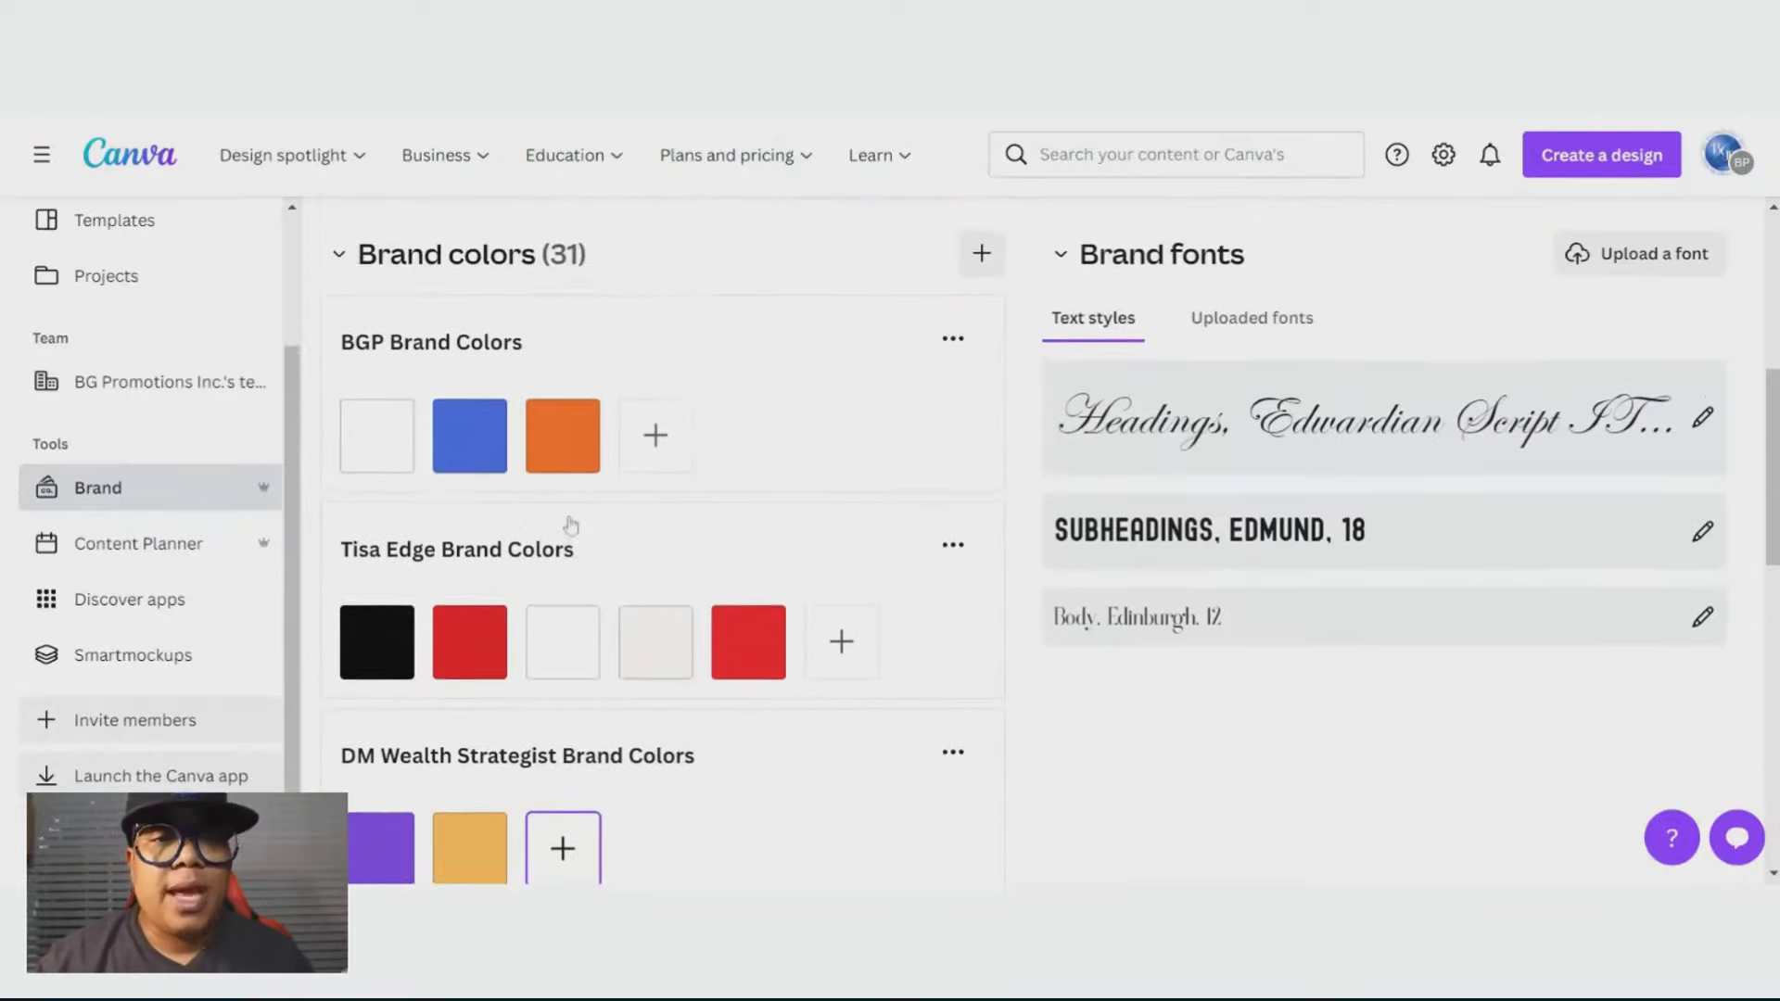
scroll(572, 519, up, 4)
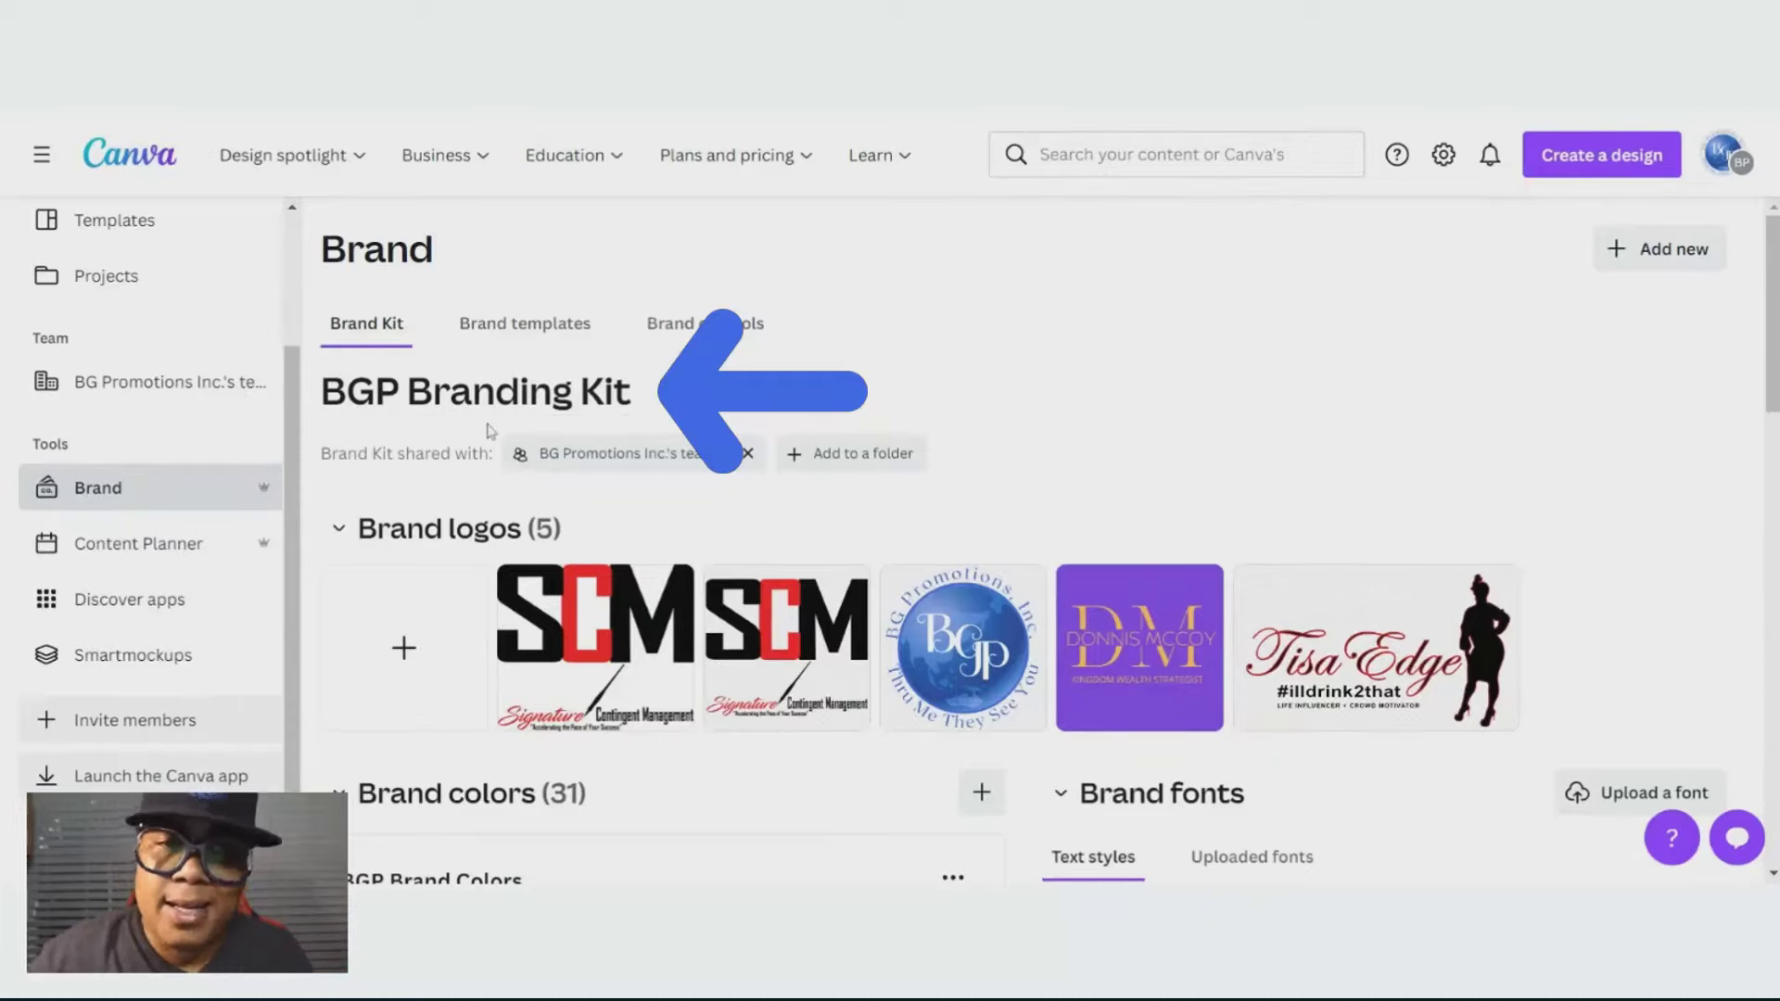
click(541, 327)
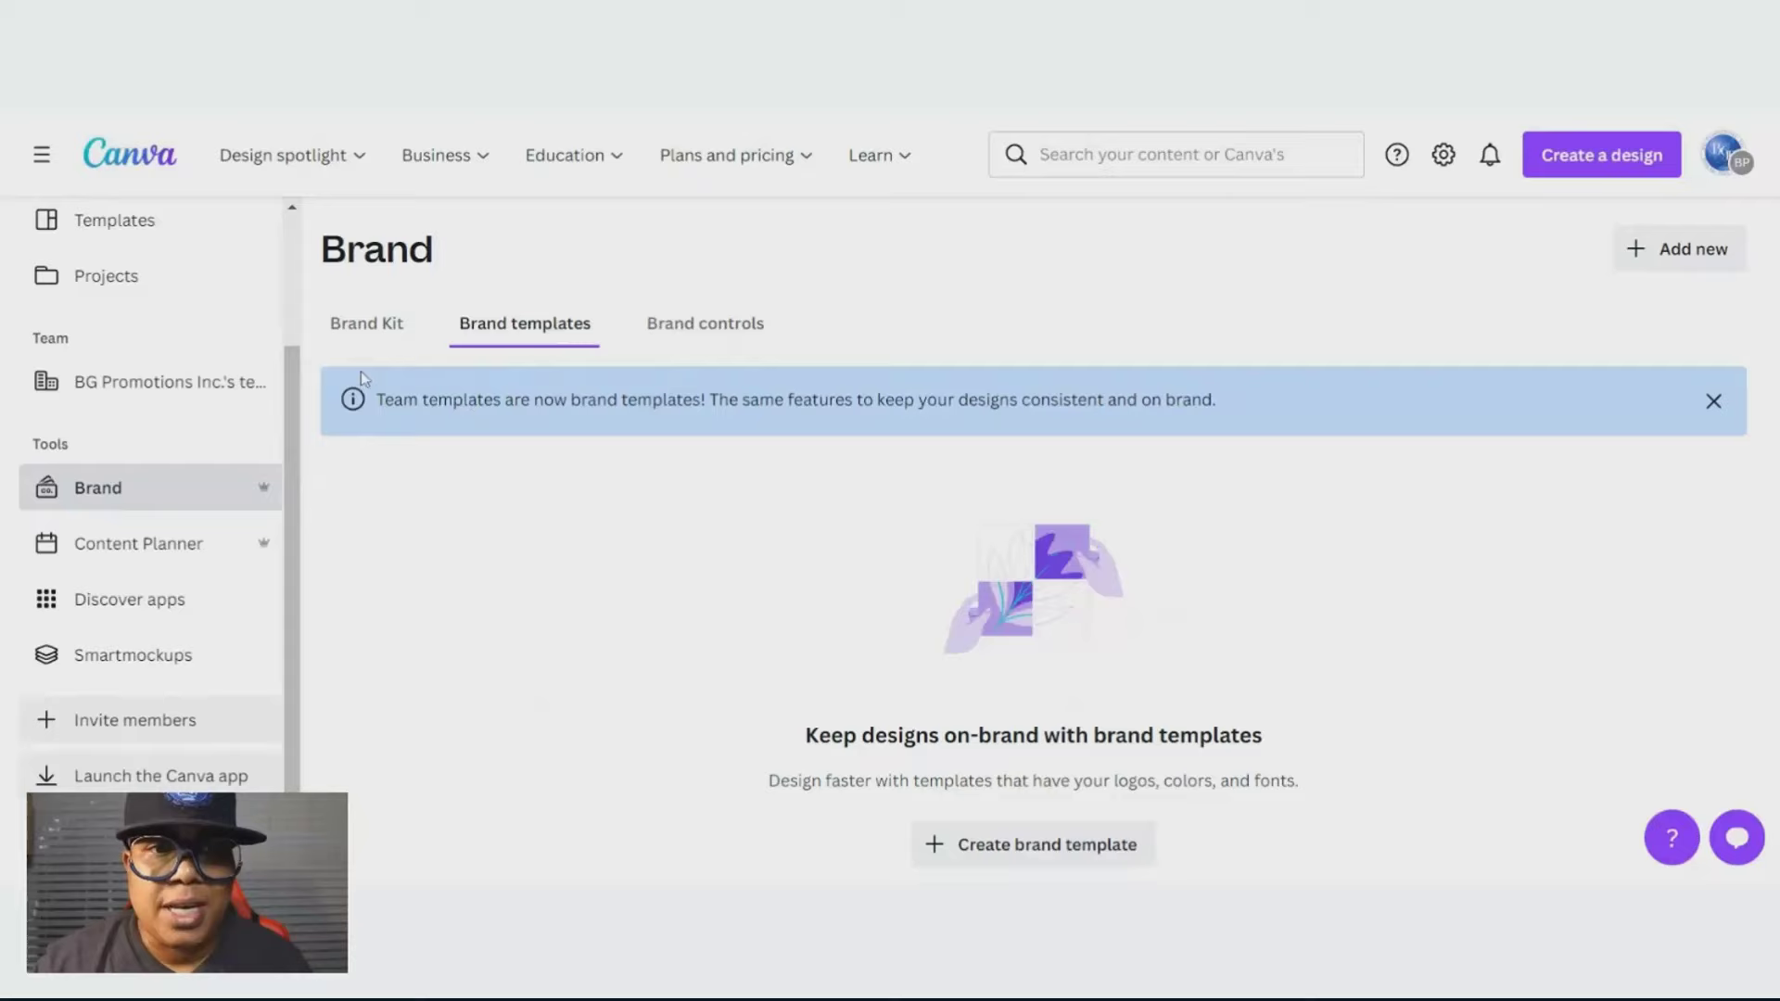
Open the Content Planner and view its September 2022 calendar
click(106, 544)
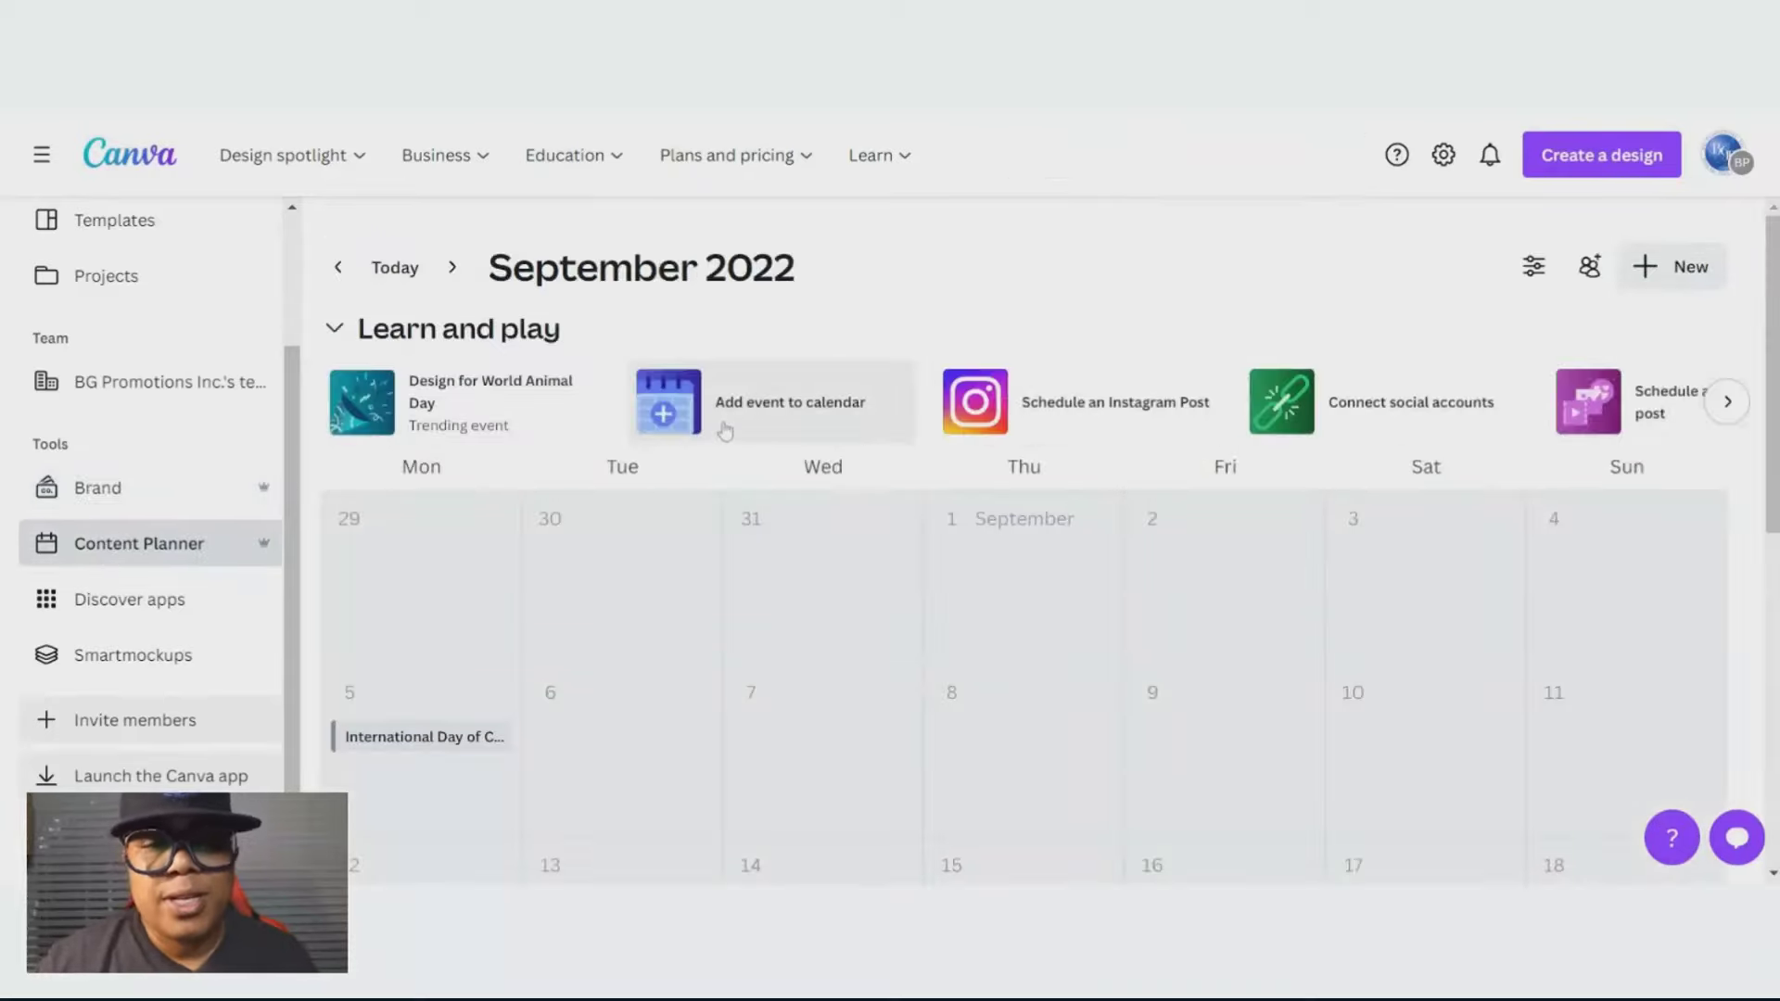
scroll(720, 442, down, 1)
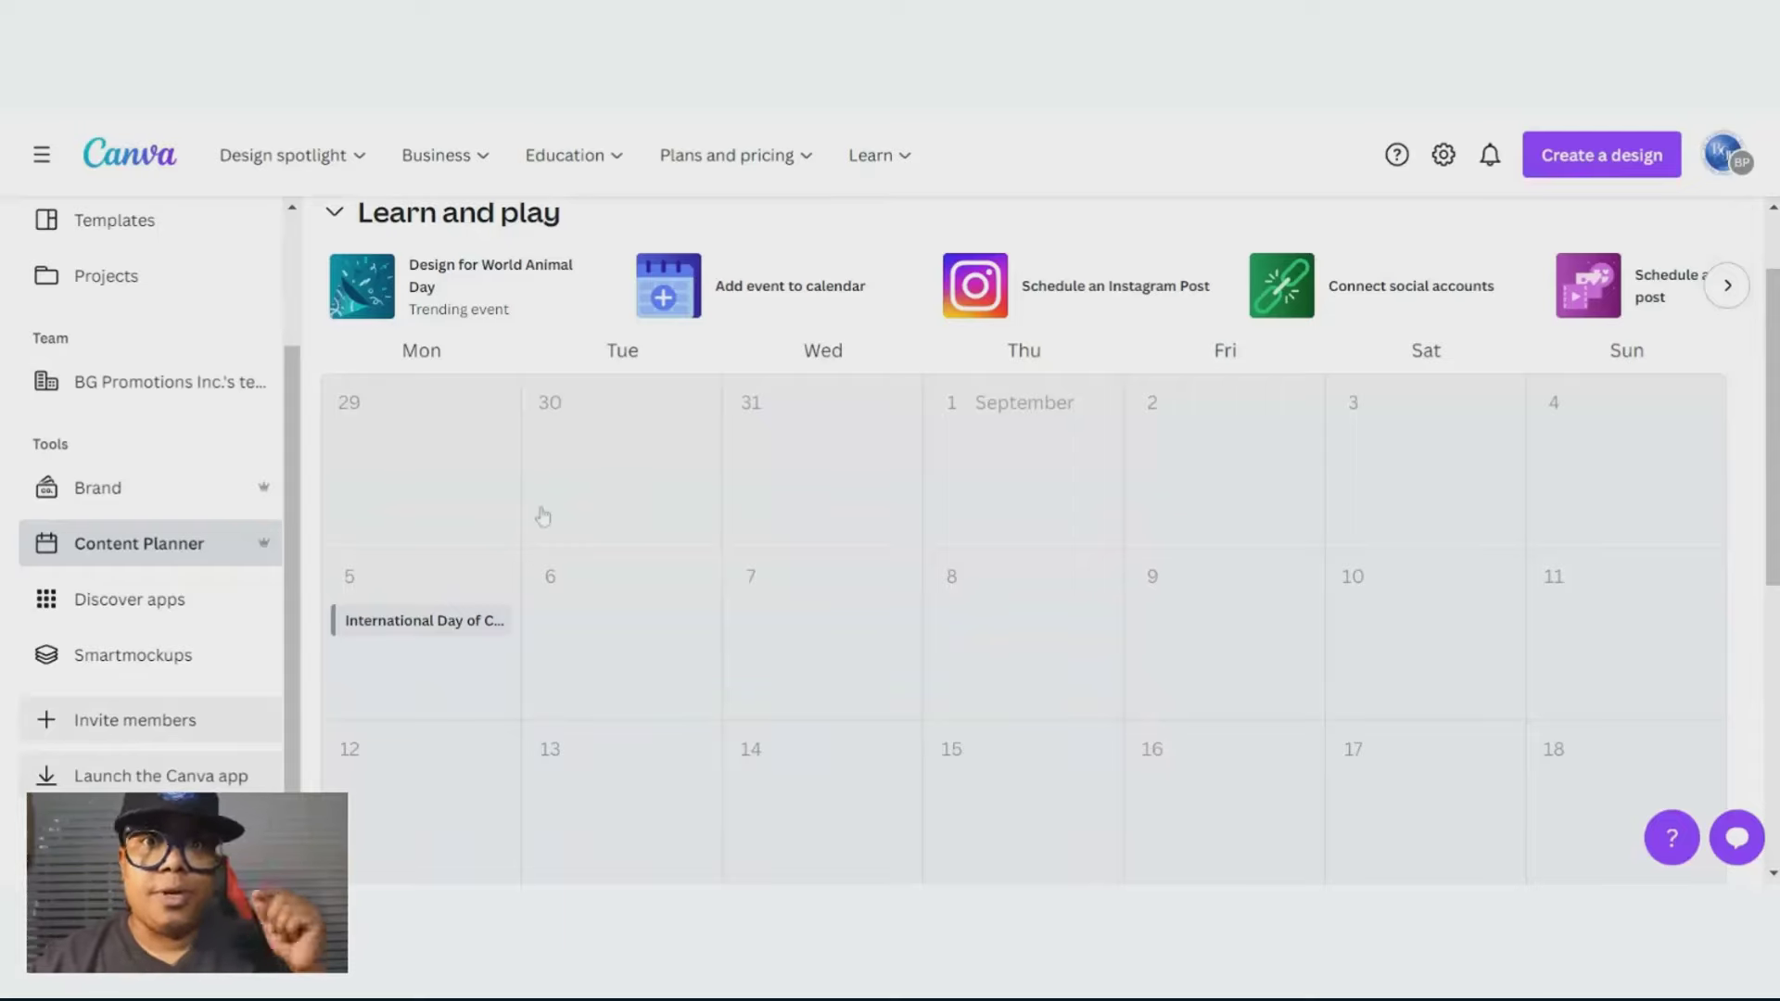
scroll(92, 351, up, 2)
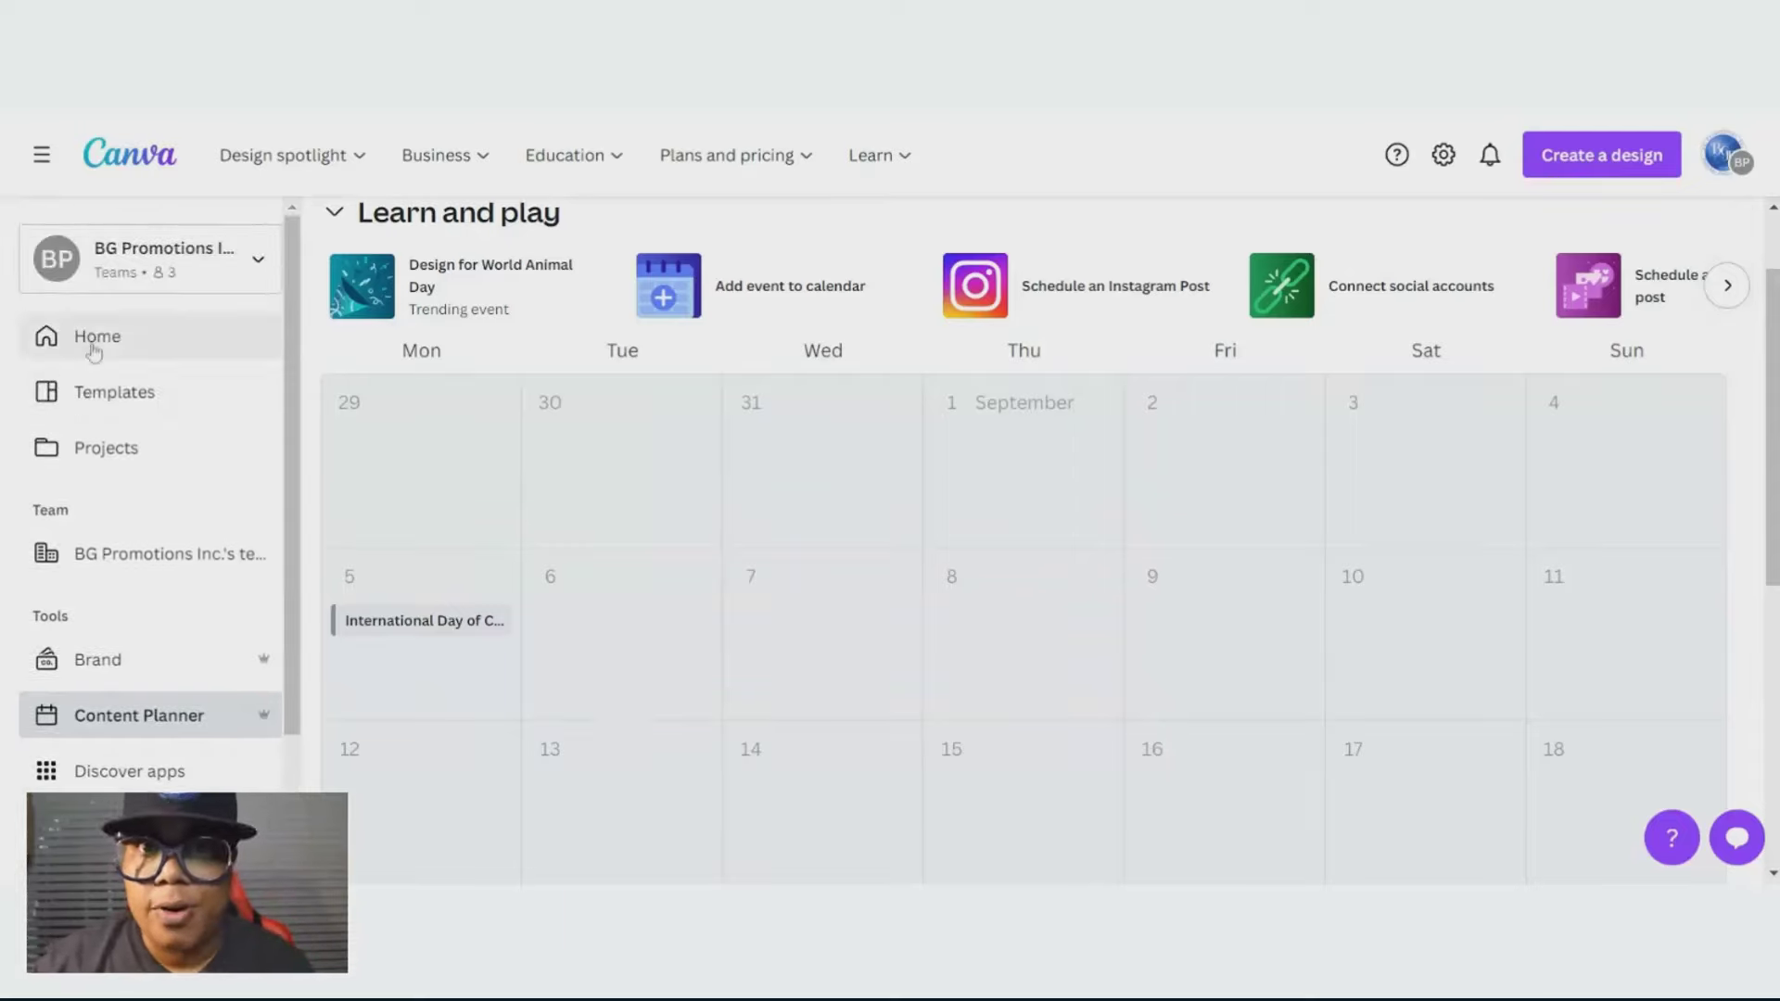
Browse the Business templates category in the templates library, then collapse the Business list
click(103, 398)
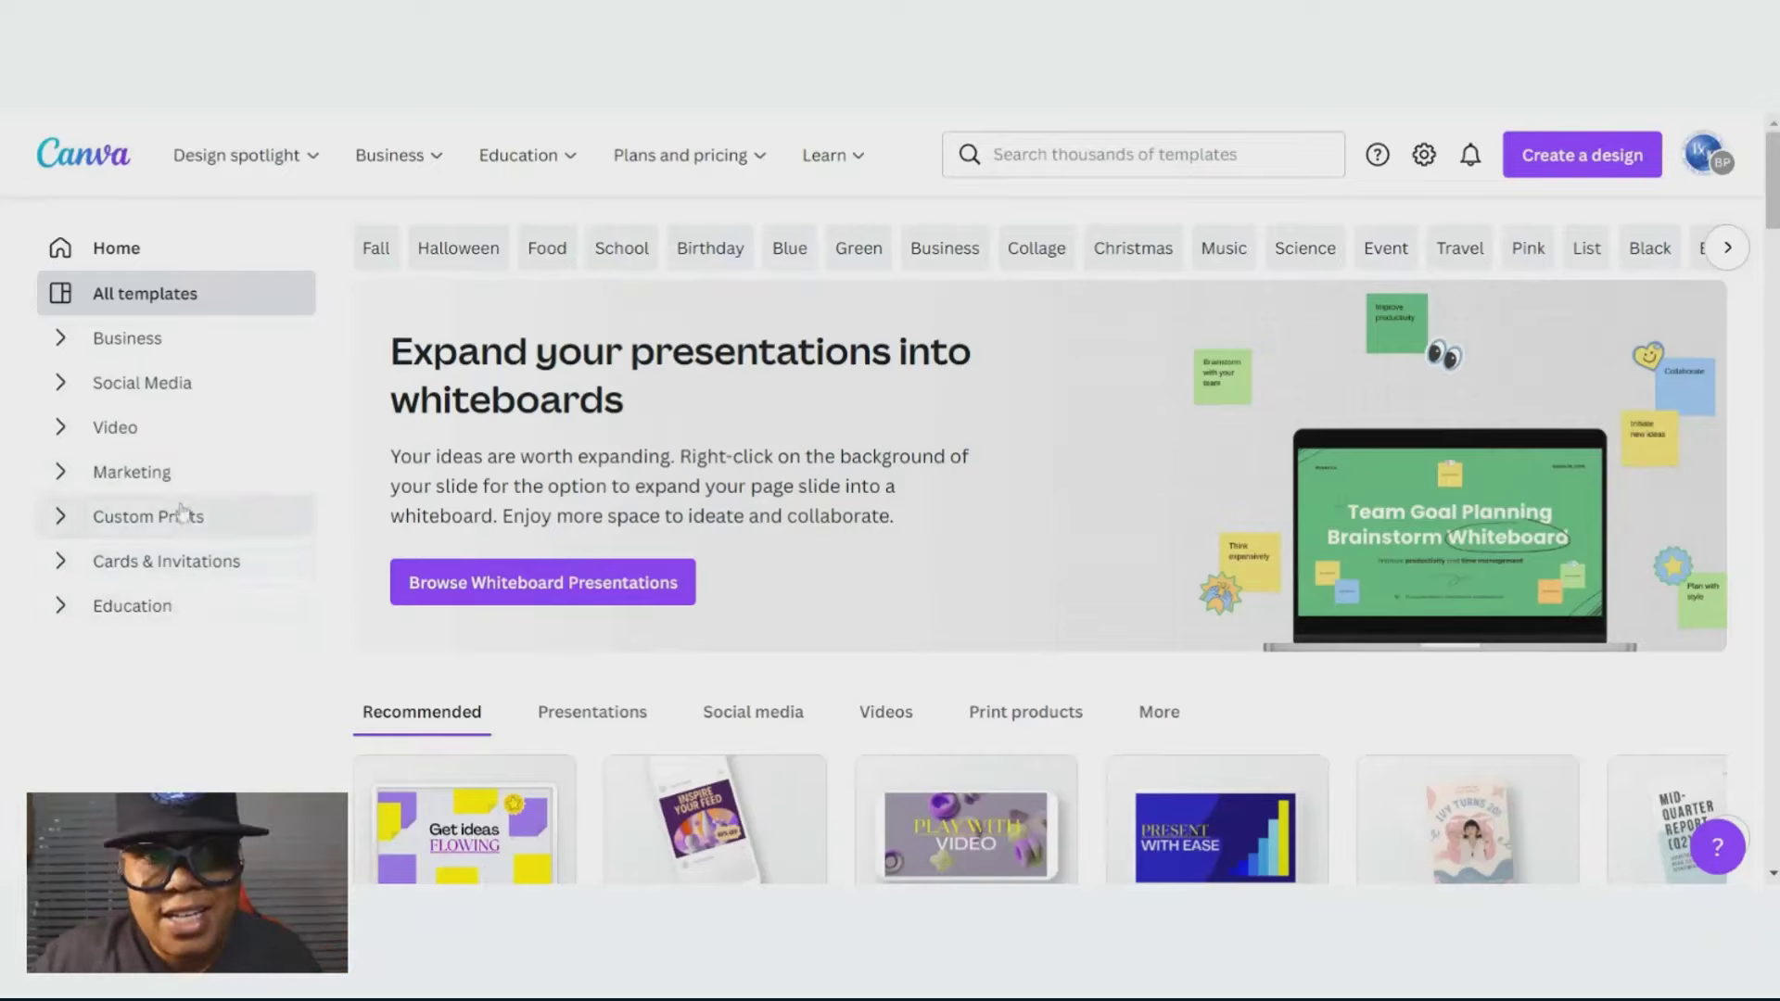
click(124, 348)
scroll(649, 445, down, 6)
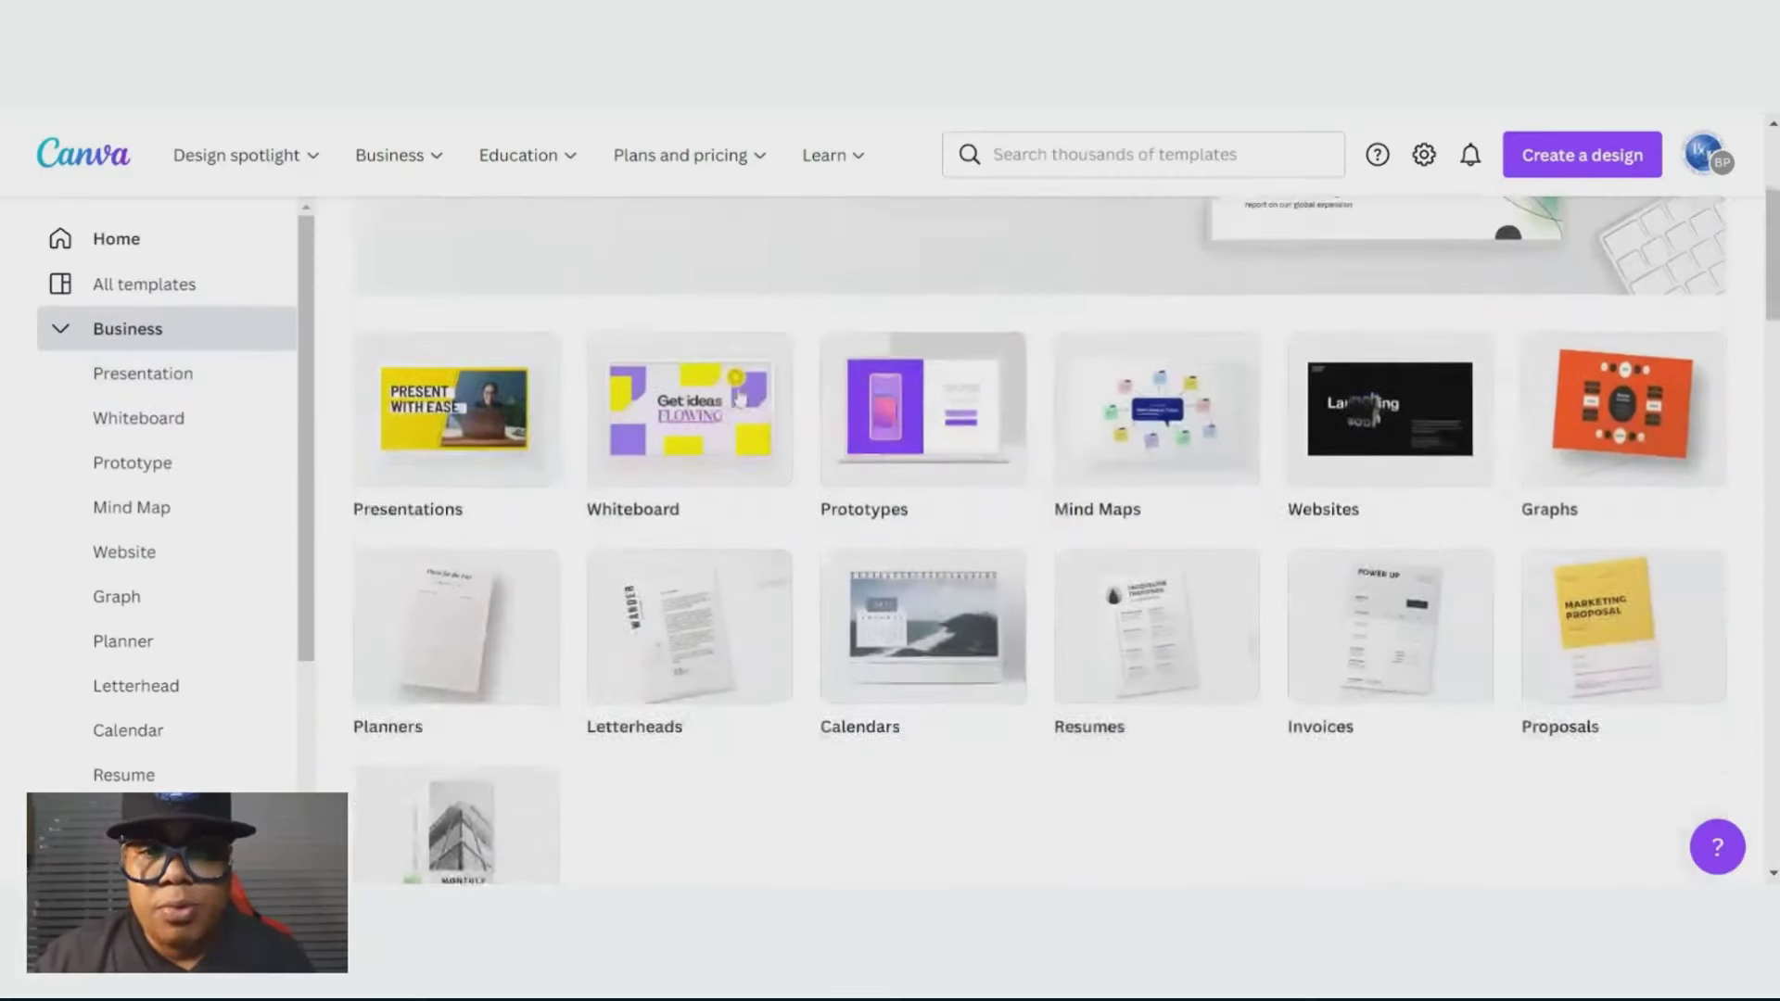
scroll(664, 512, up, 2)
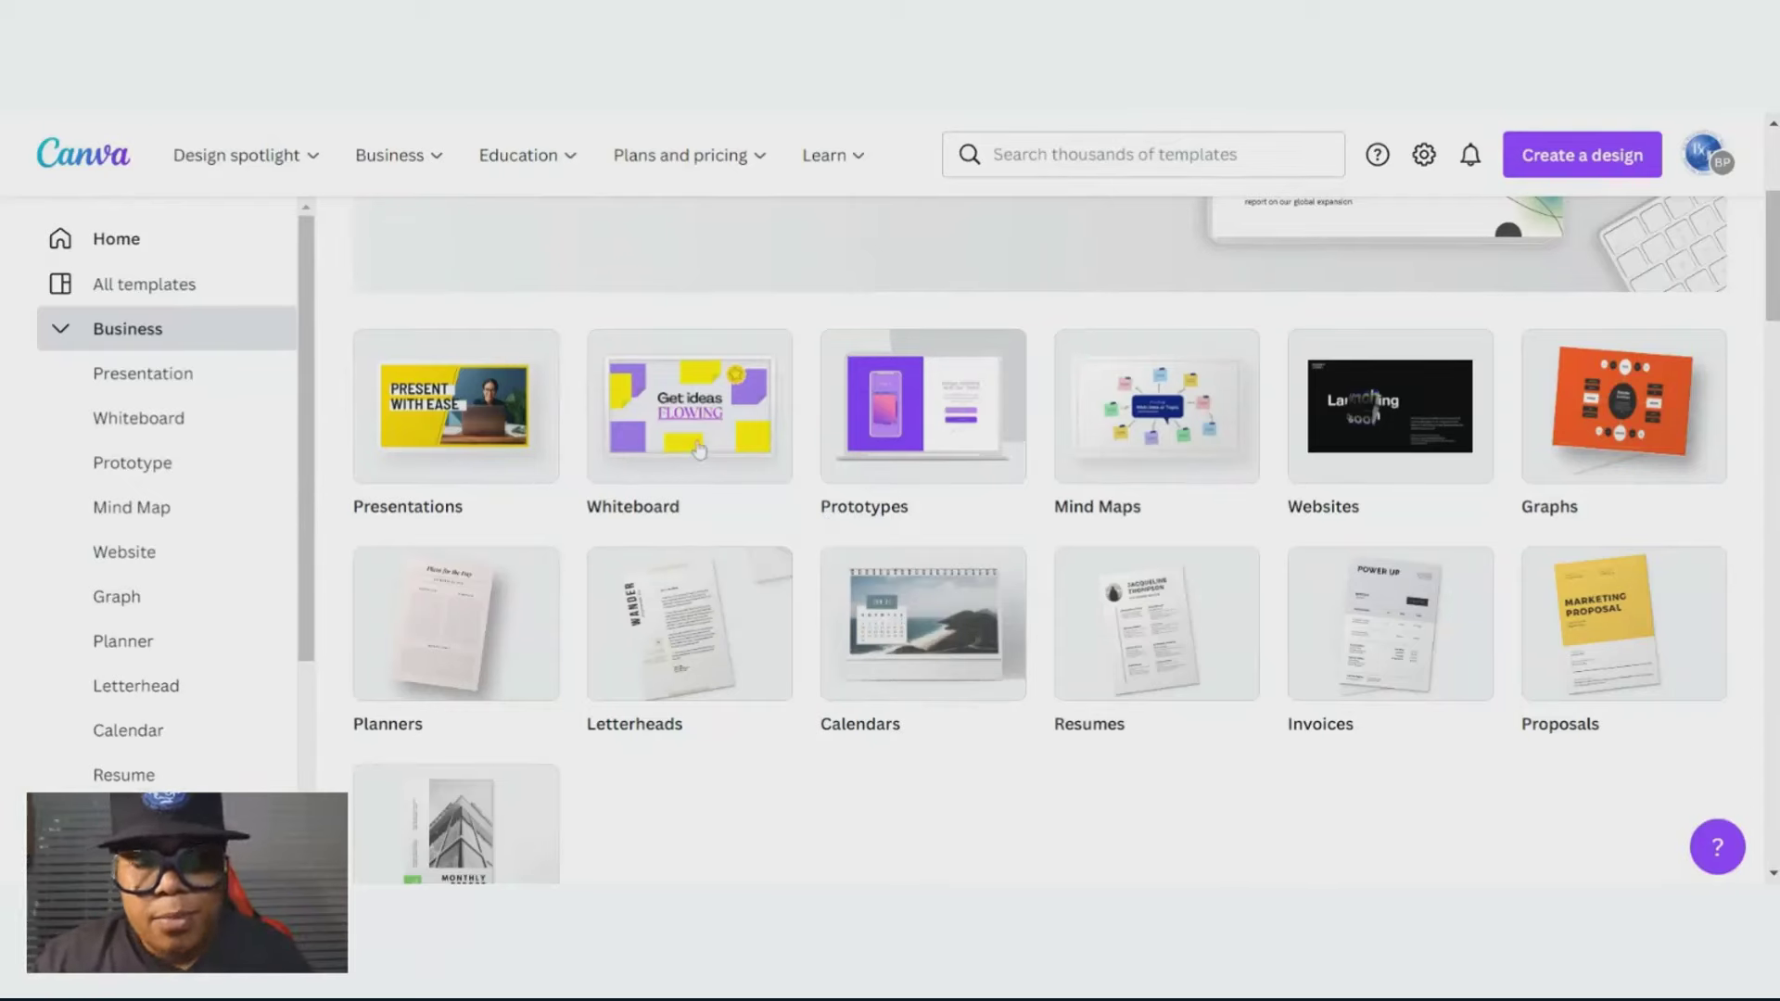
scroll(880, 509, down, 5)
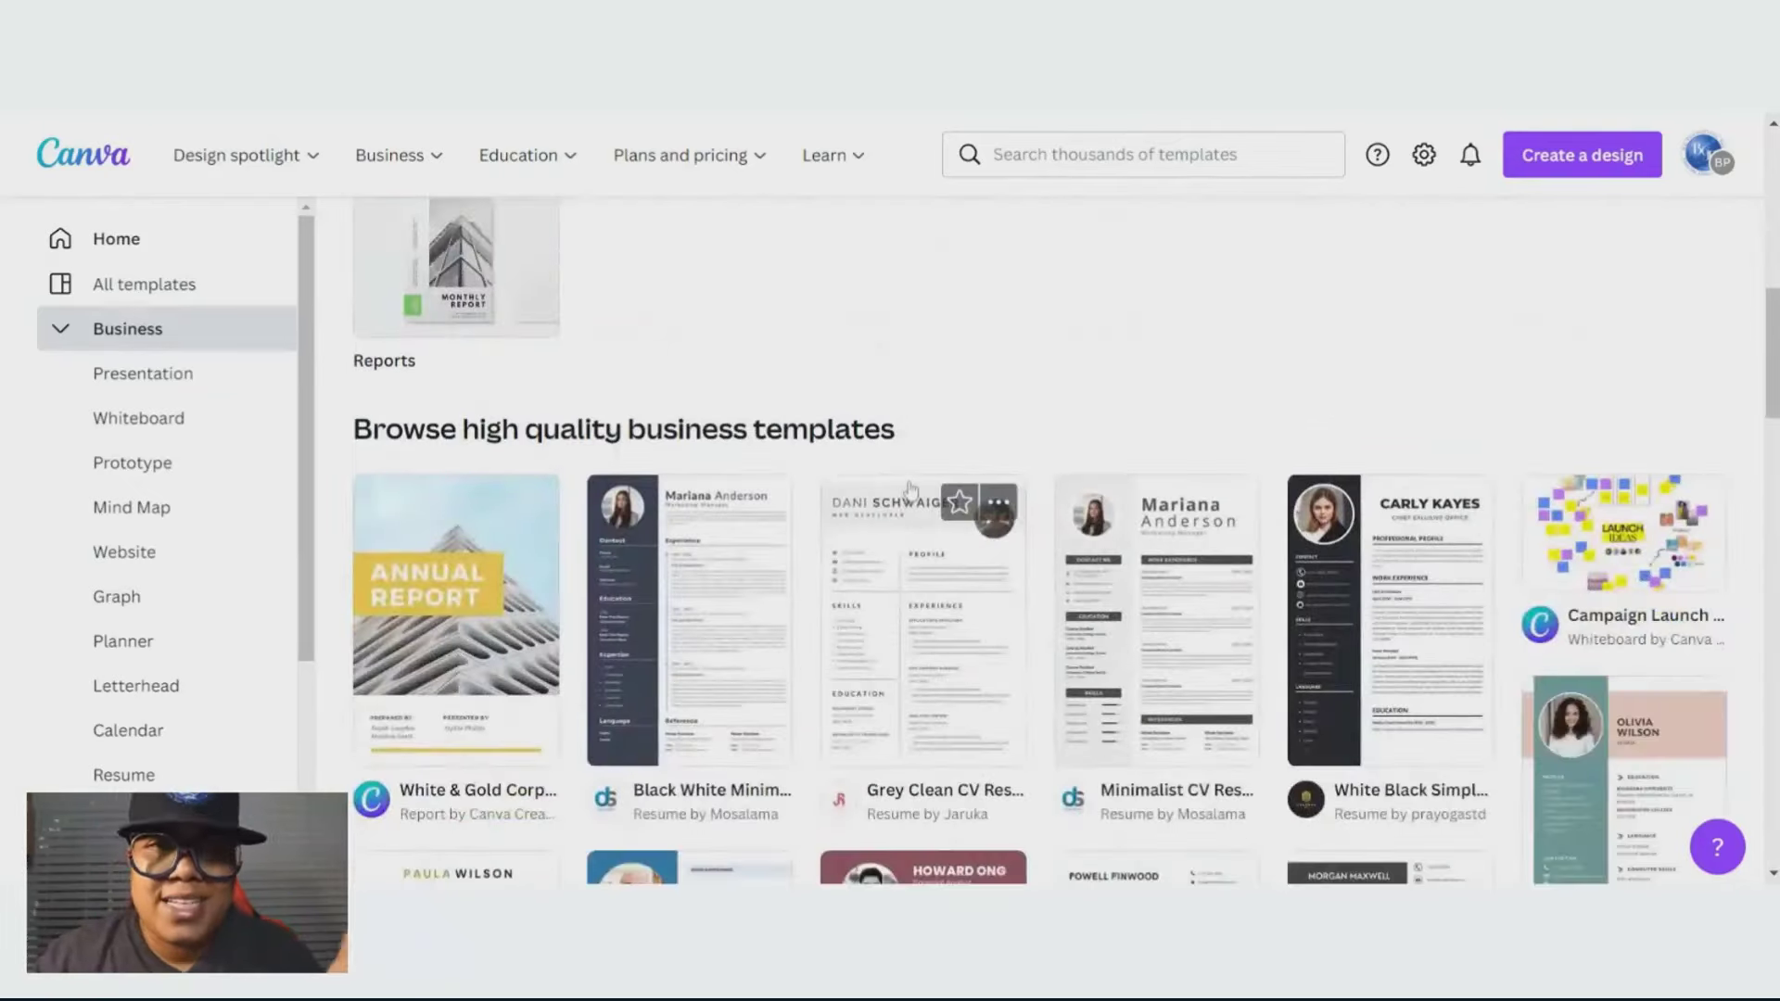
scroll(910, 487, down, 5)
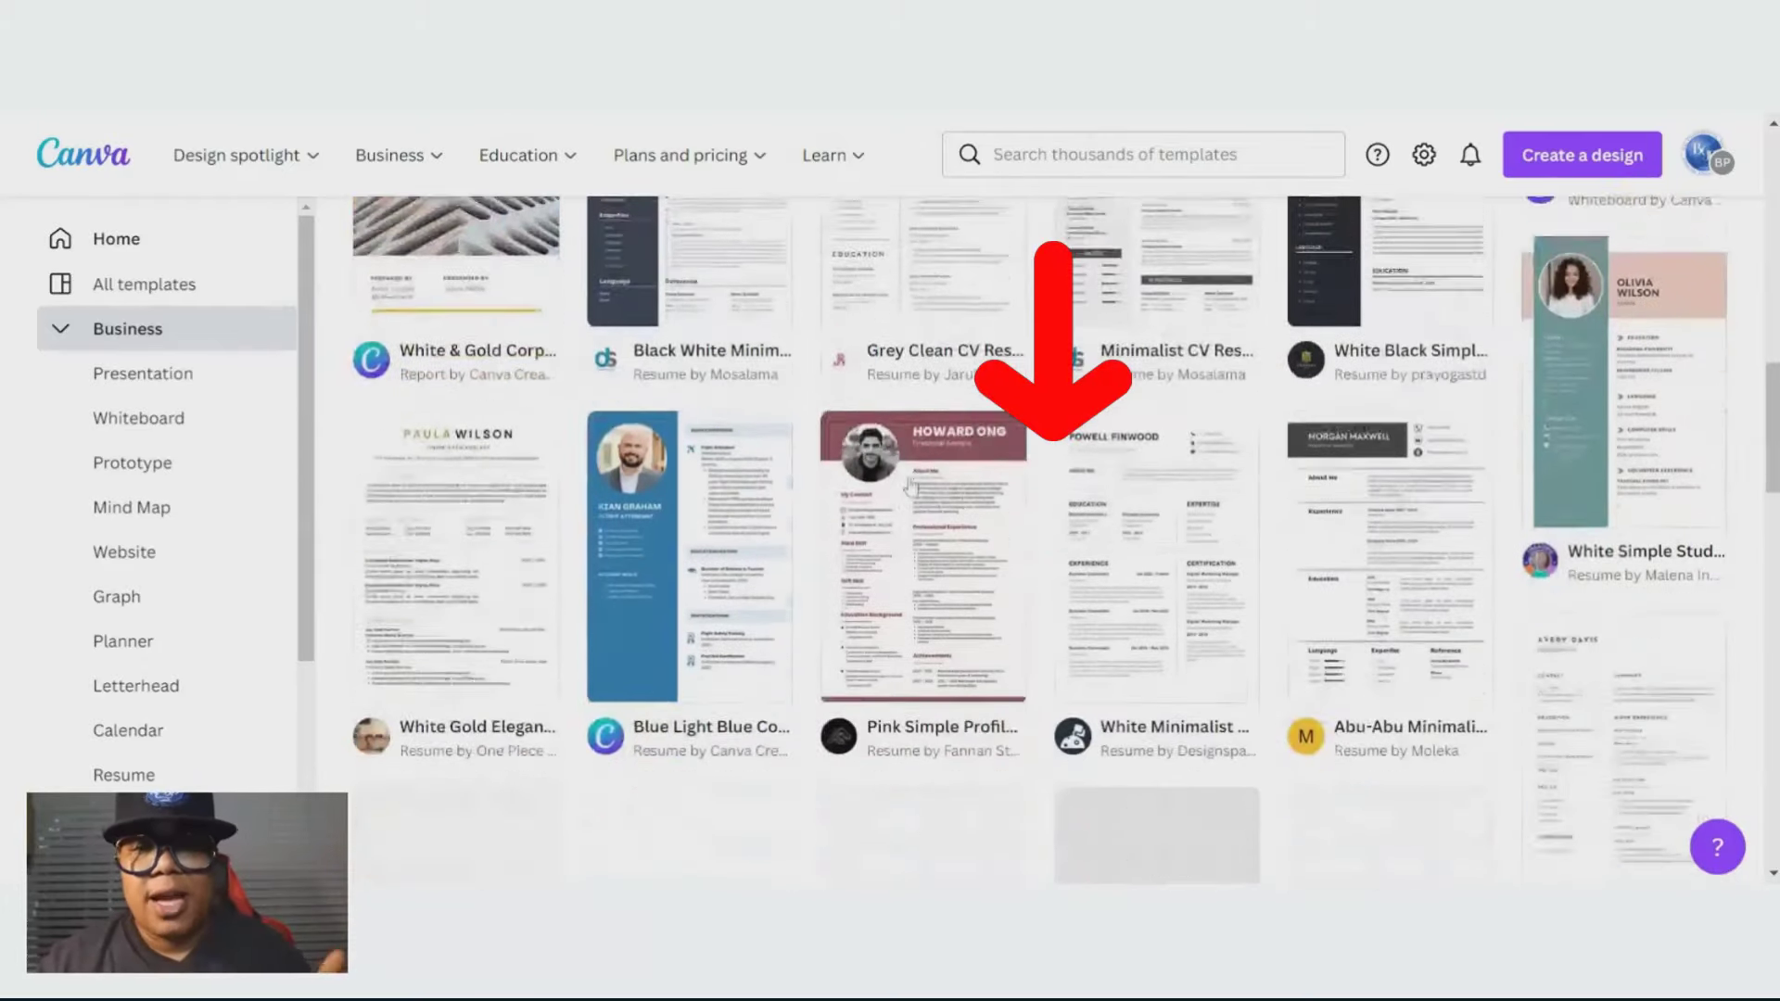
scroll(910, 484, down, 3)
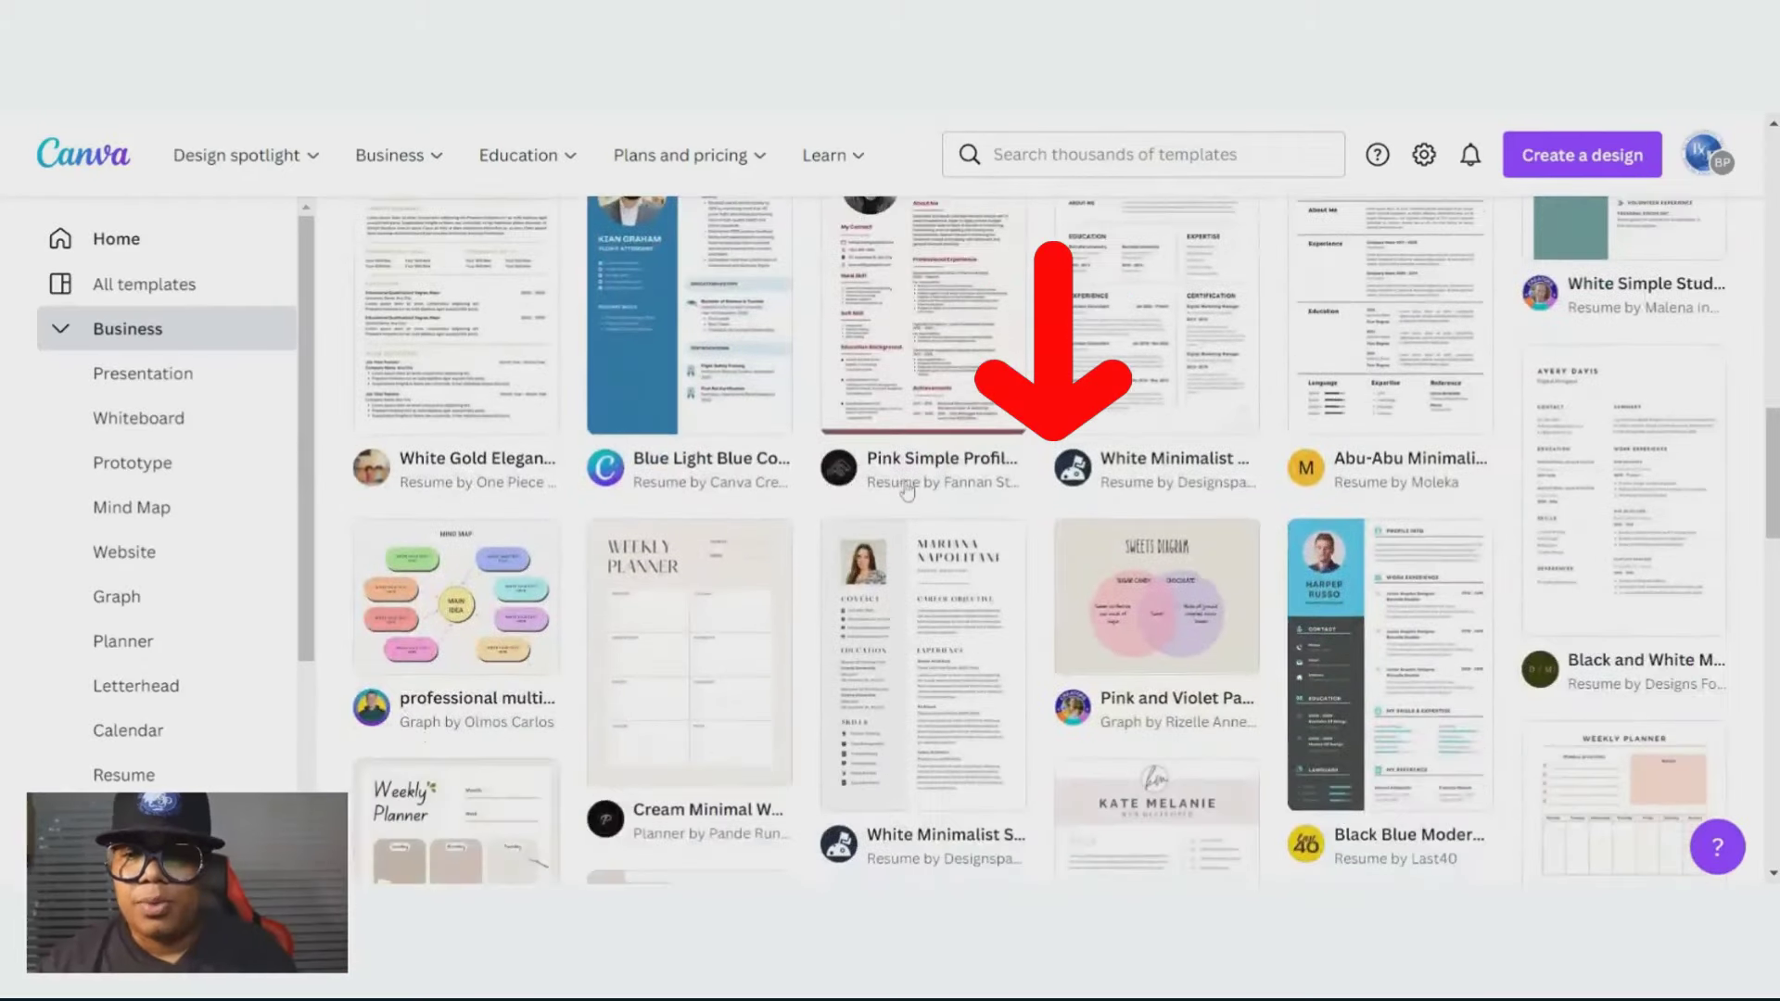
scroll(907, 492, down, 7)
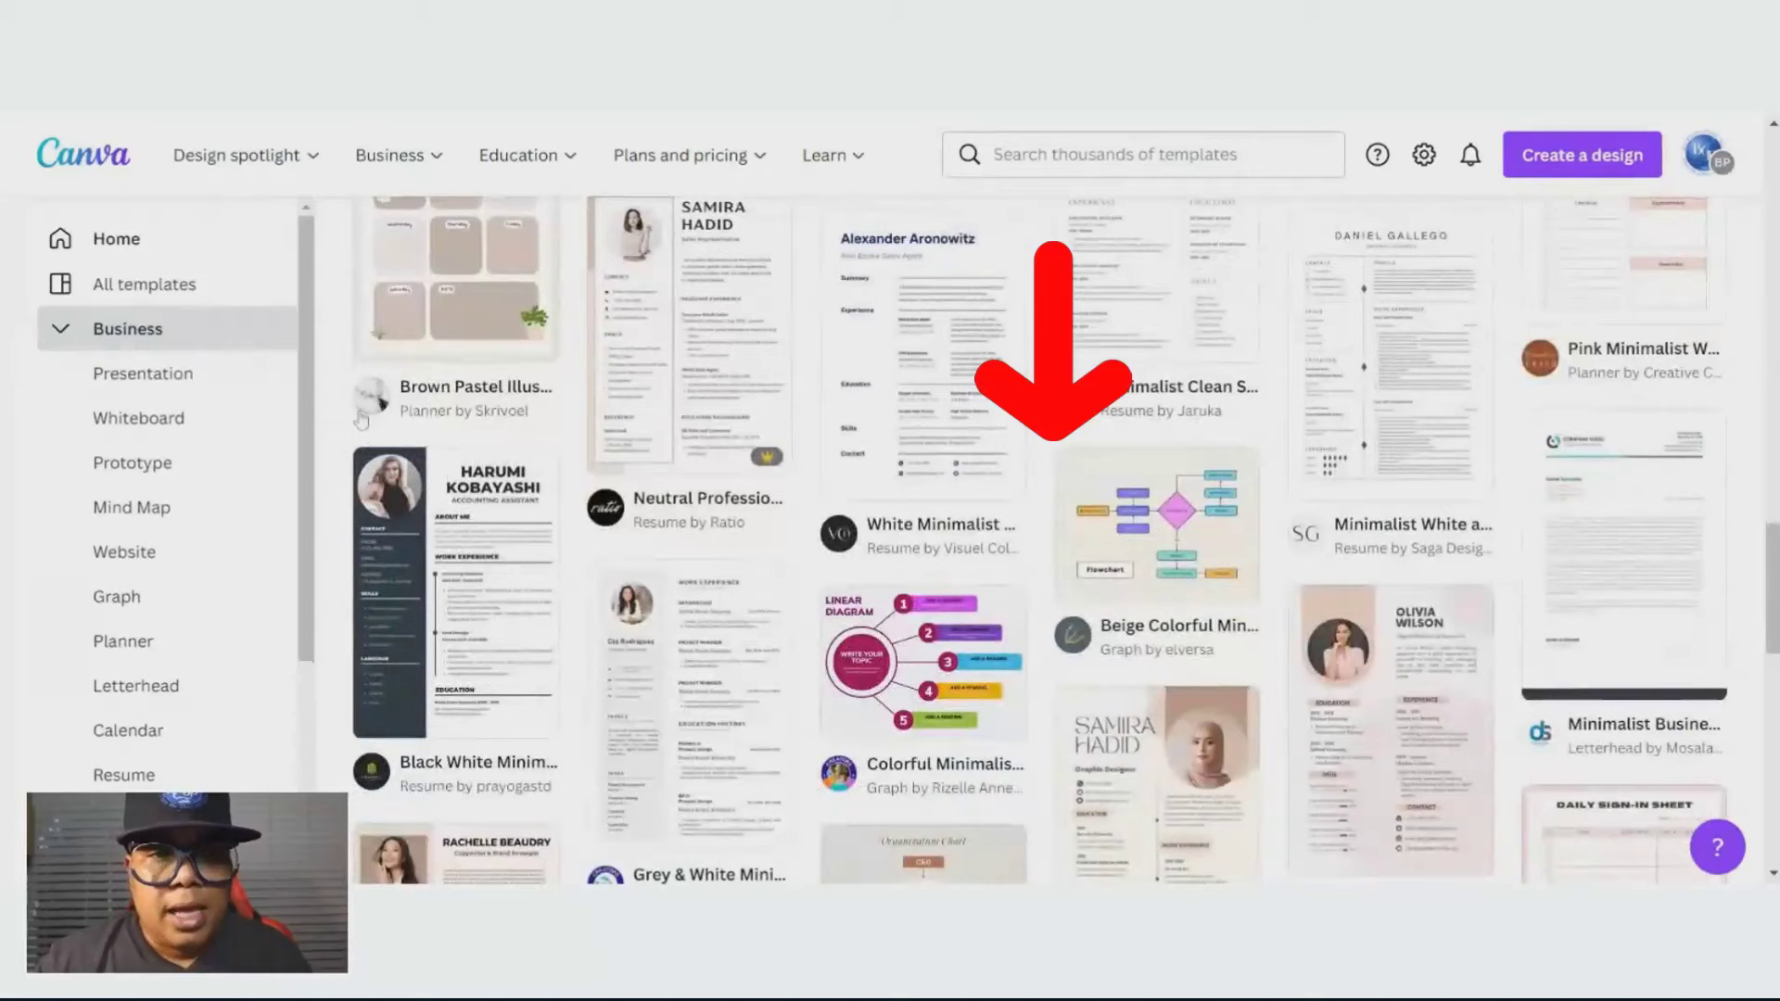
click(61, 329)
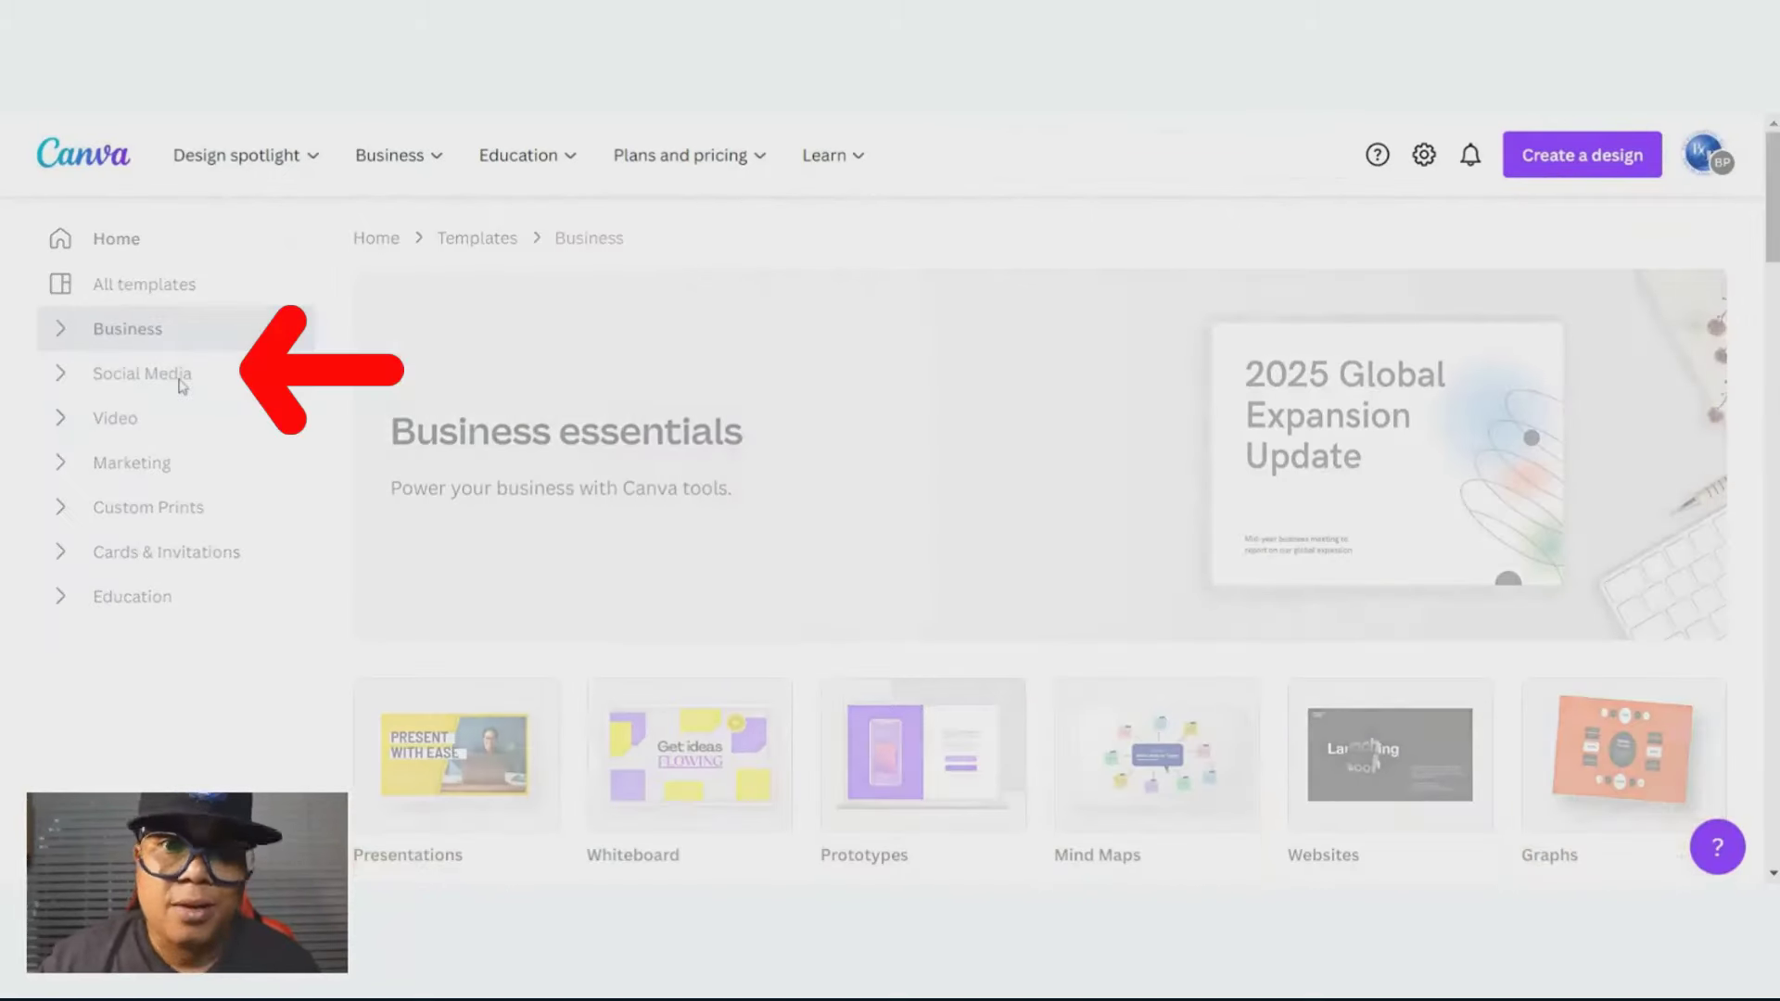
Under Social Media, open the 6,251 Facebook Ad templates and scroll through the designs
click(183, 386)
scroll(732, 593, down, 4)
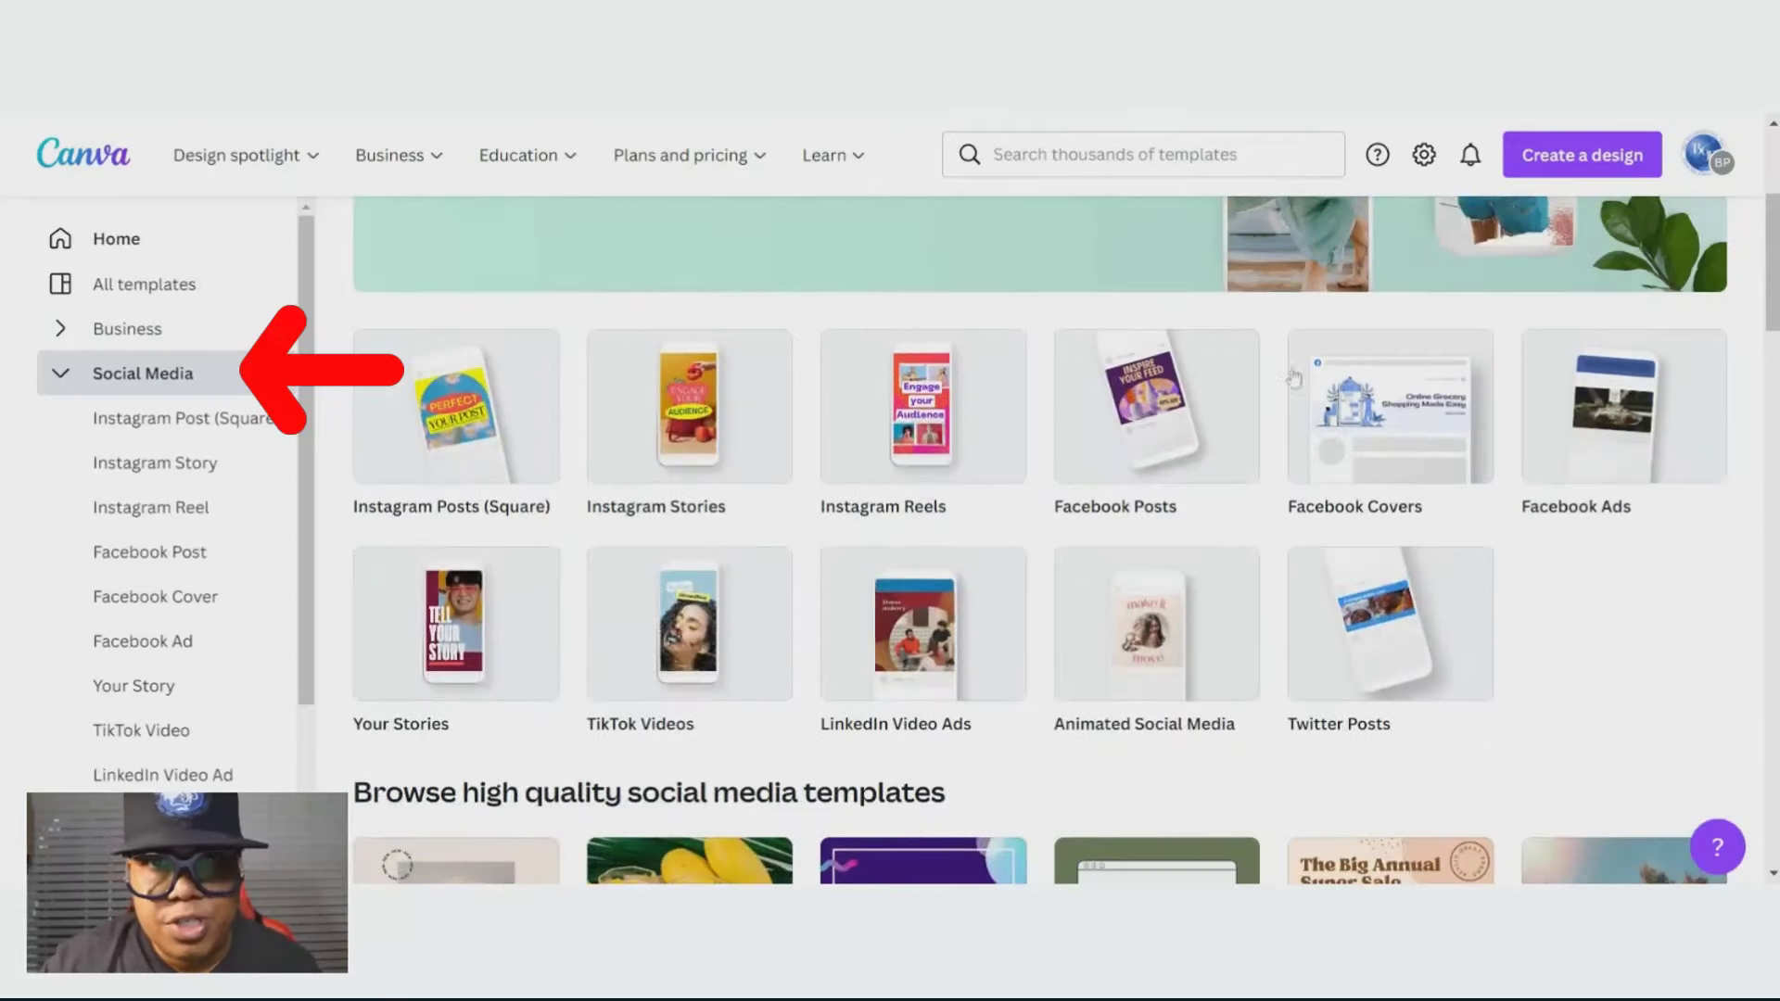
scroll(948, 457, down, 2)
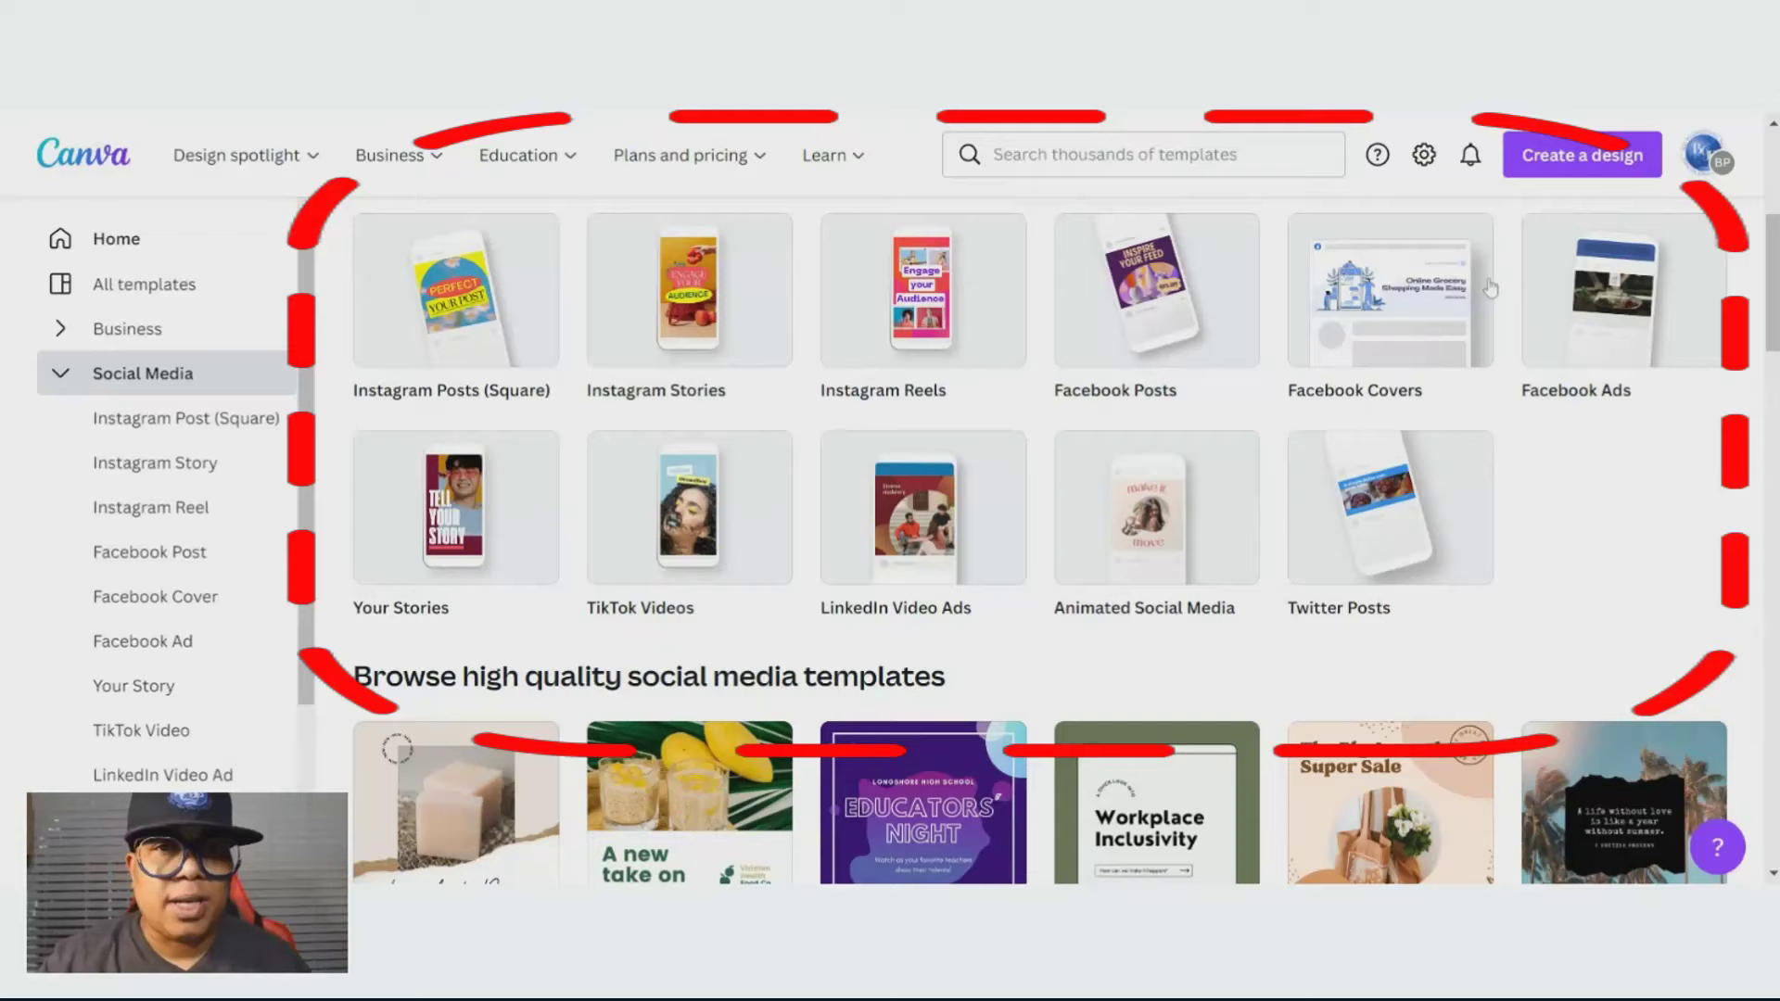
click(1611, 315)
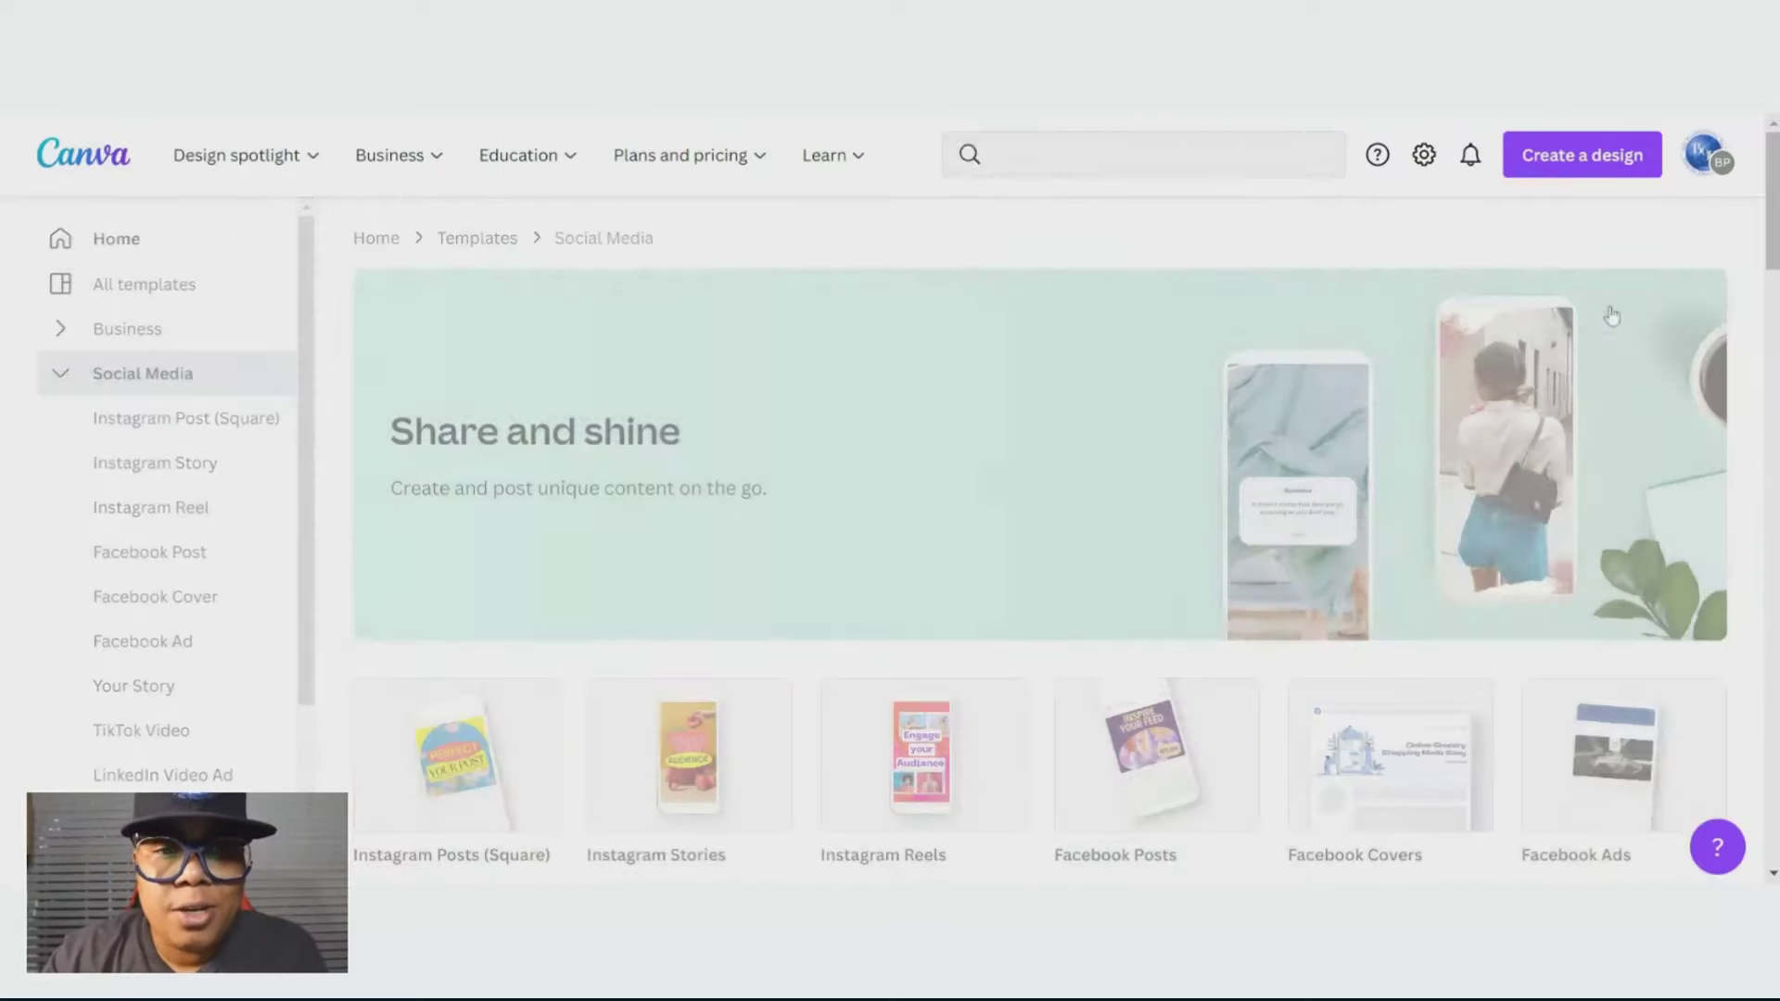
scroll(871, 529, down, 5)
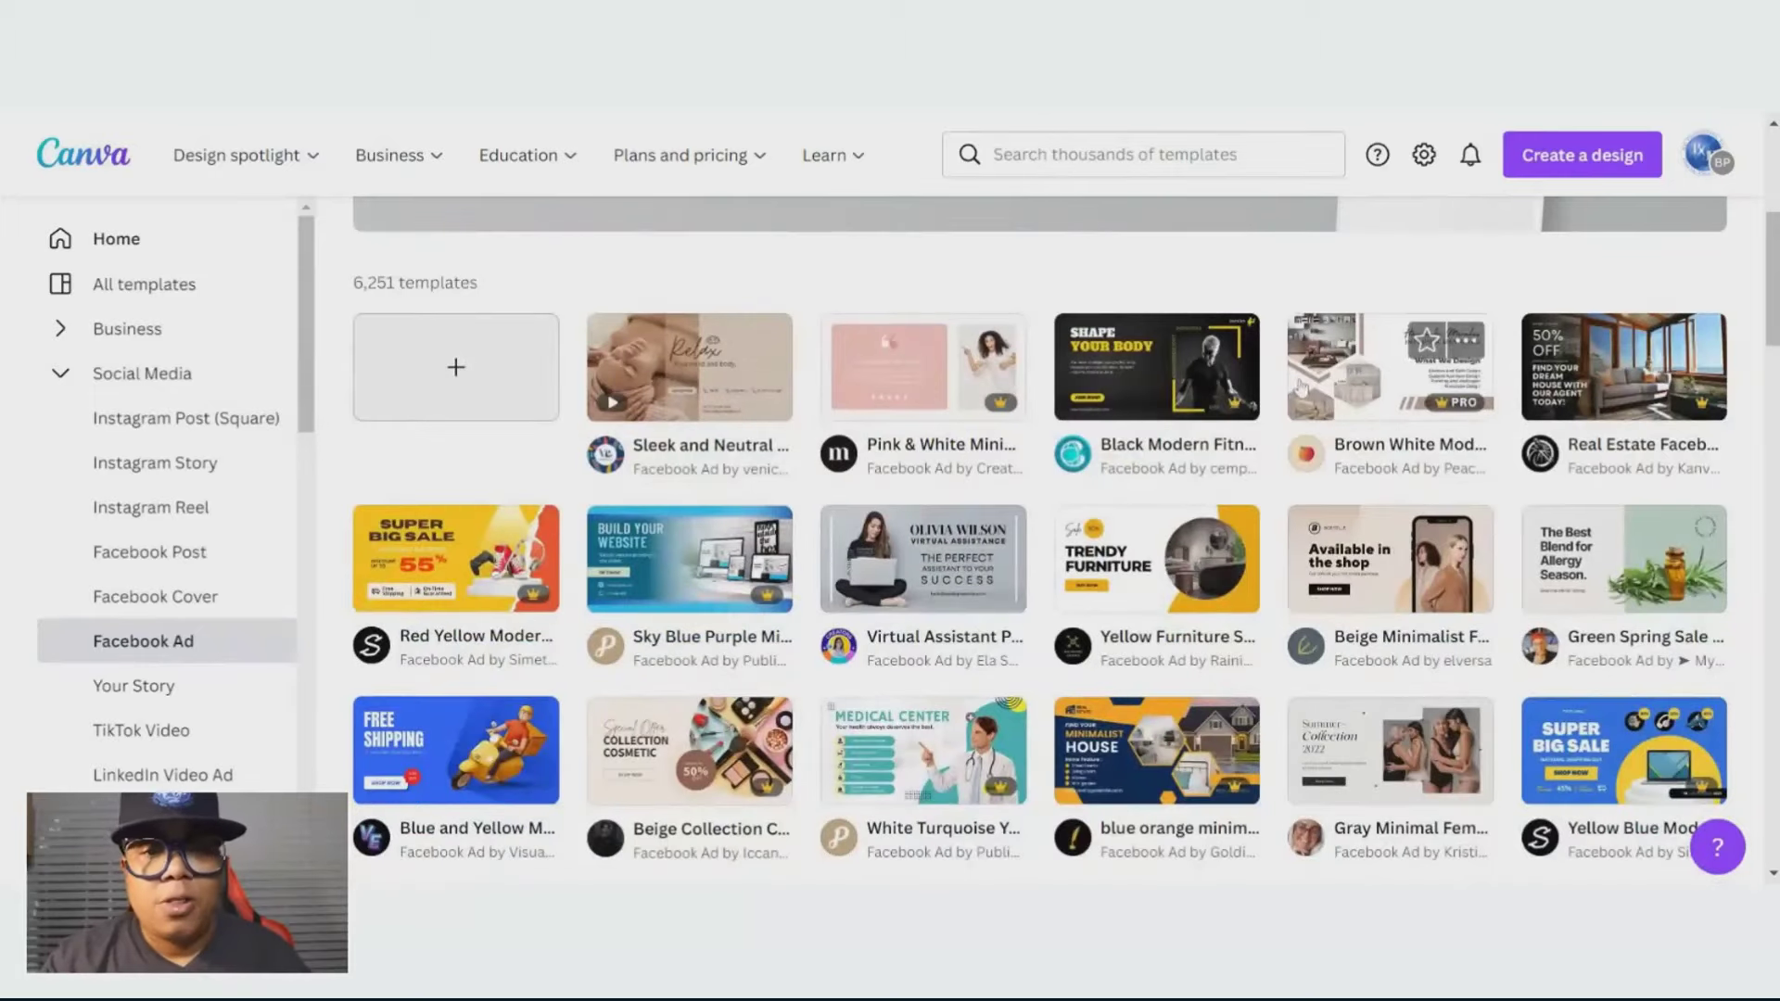
scroll(1275, 399, down, 4)
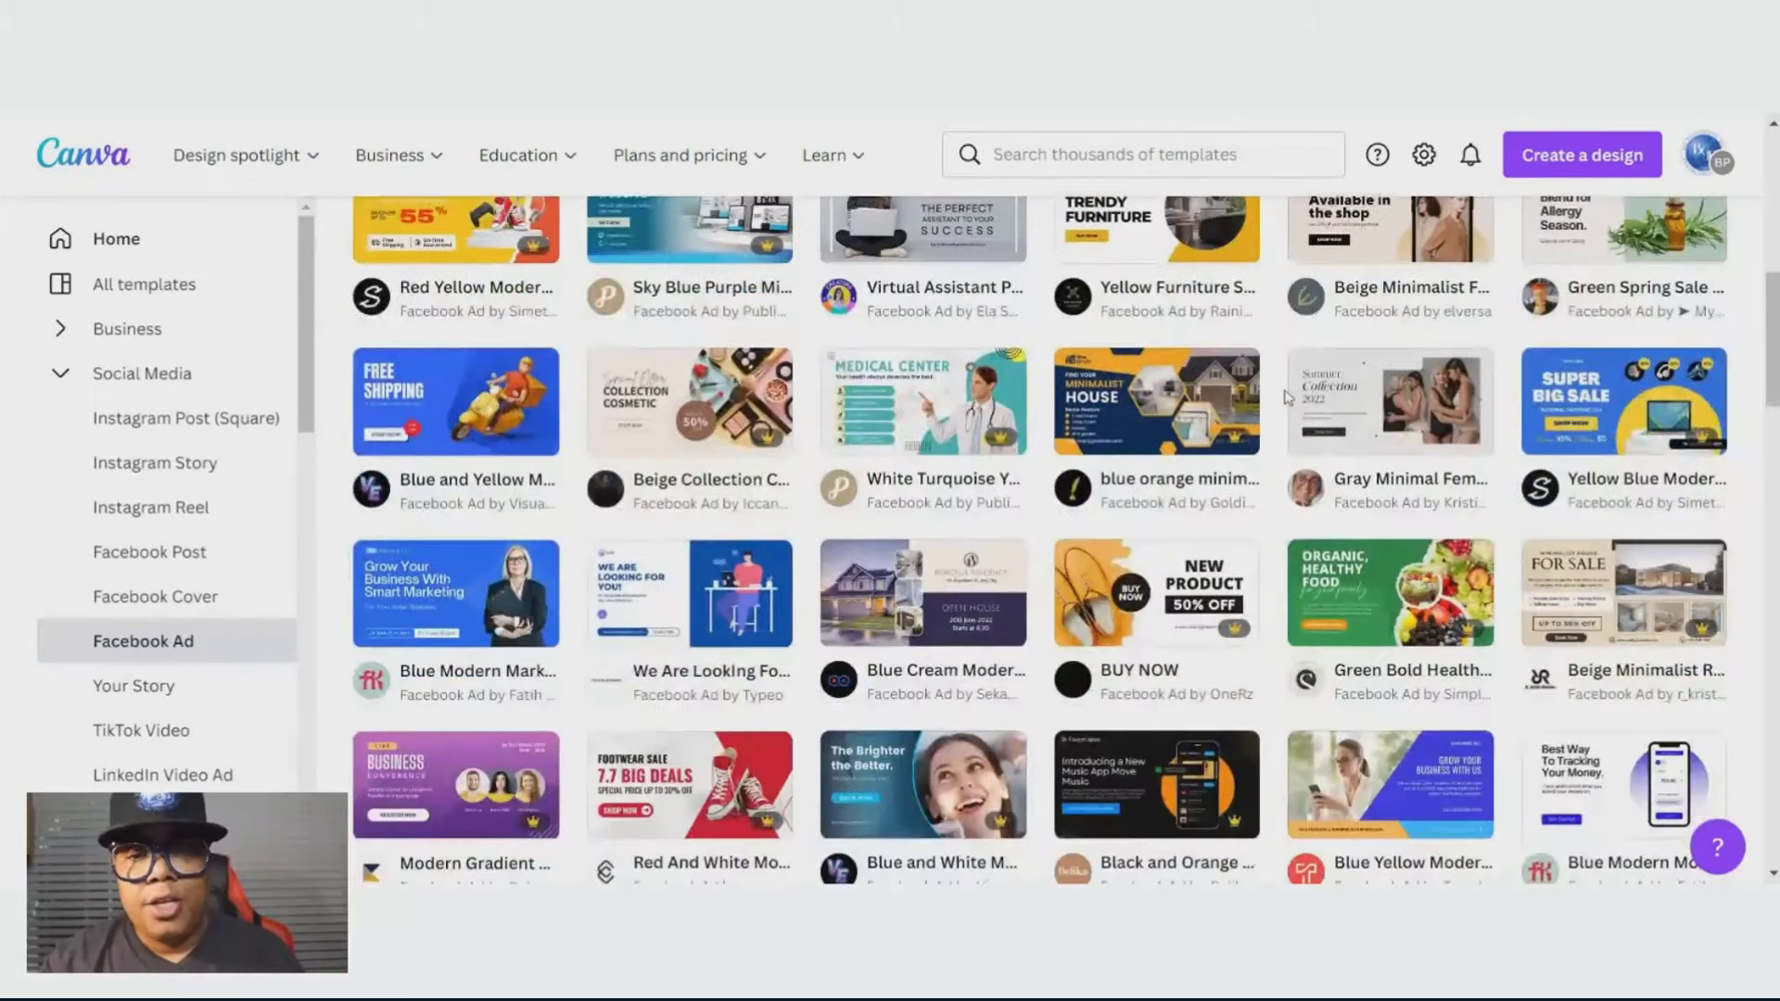
scroll(1286, 397, down, 1)
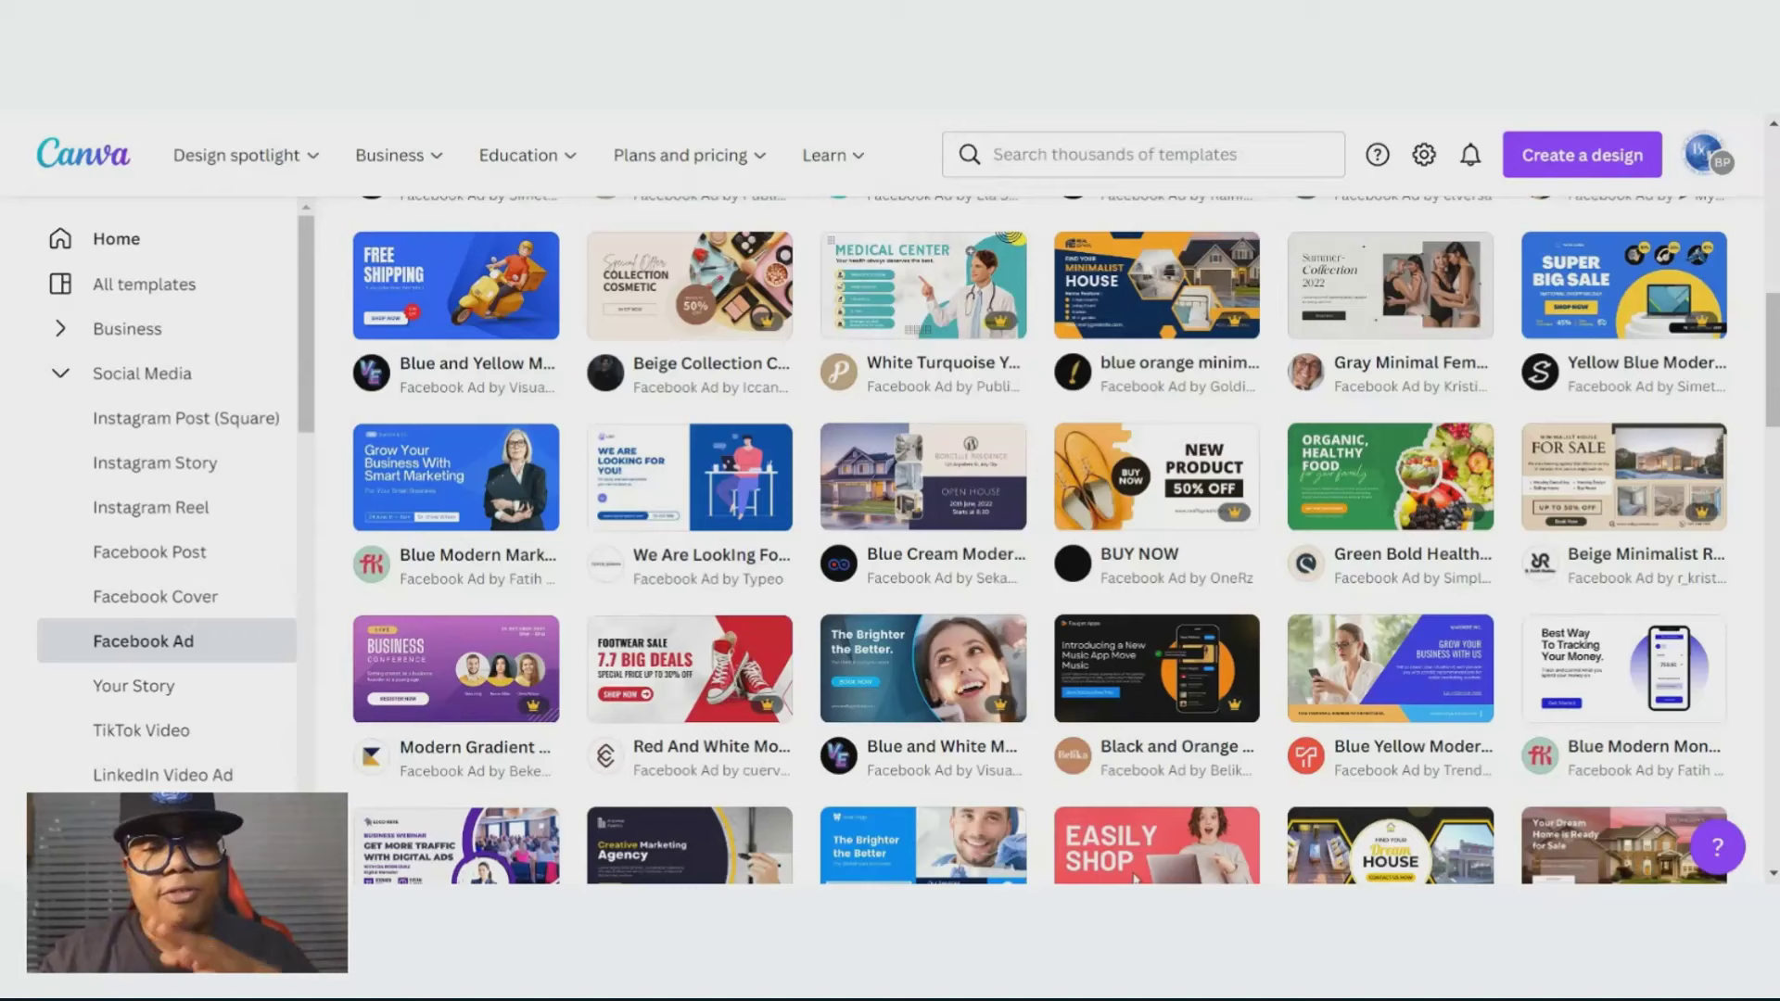
scroll(1189, 448, down, 1)
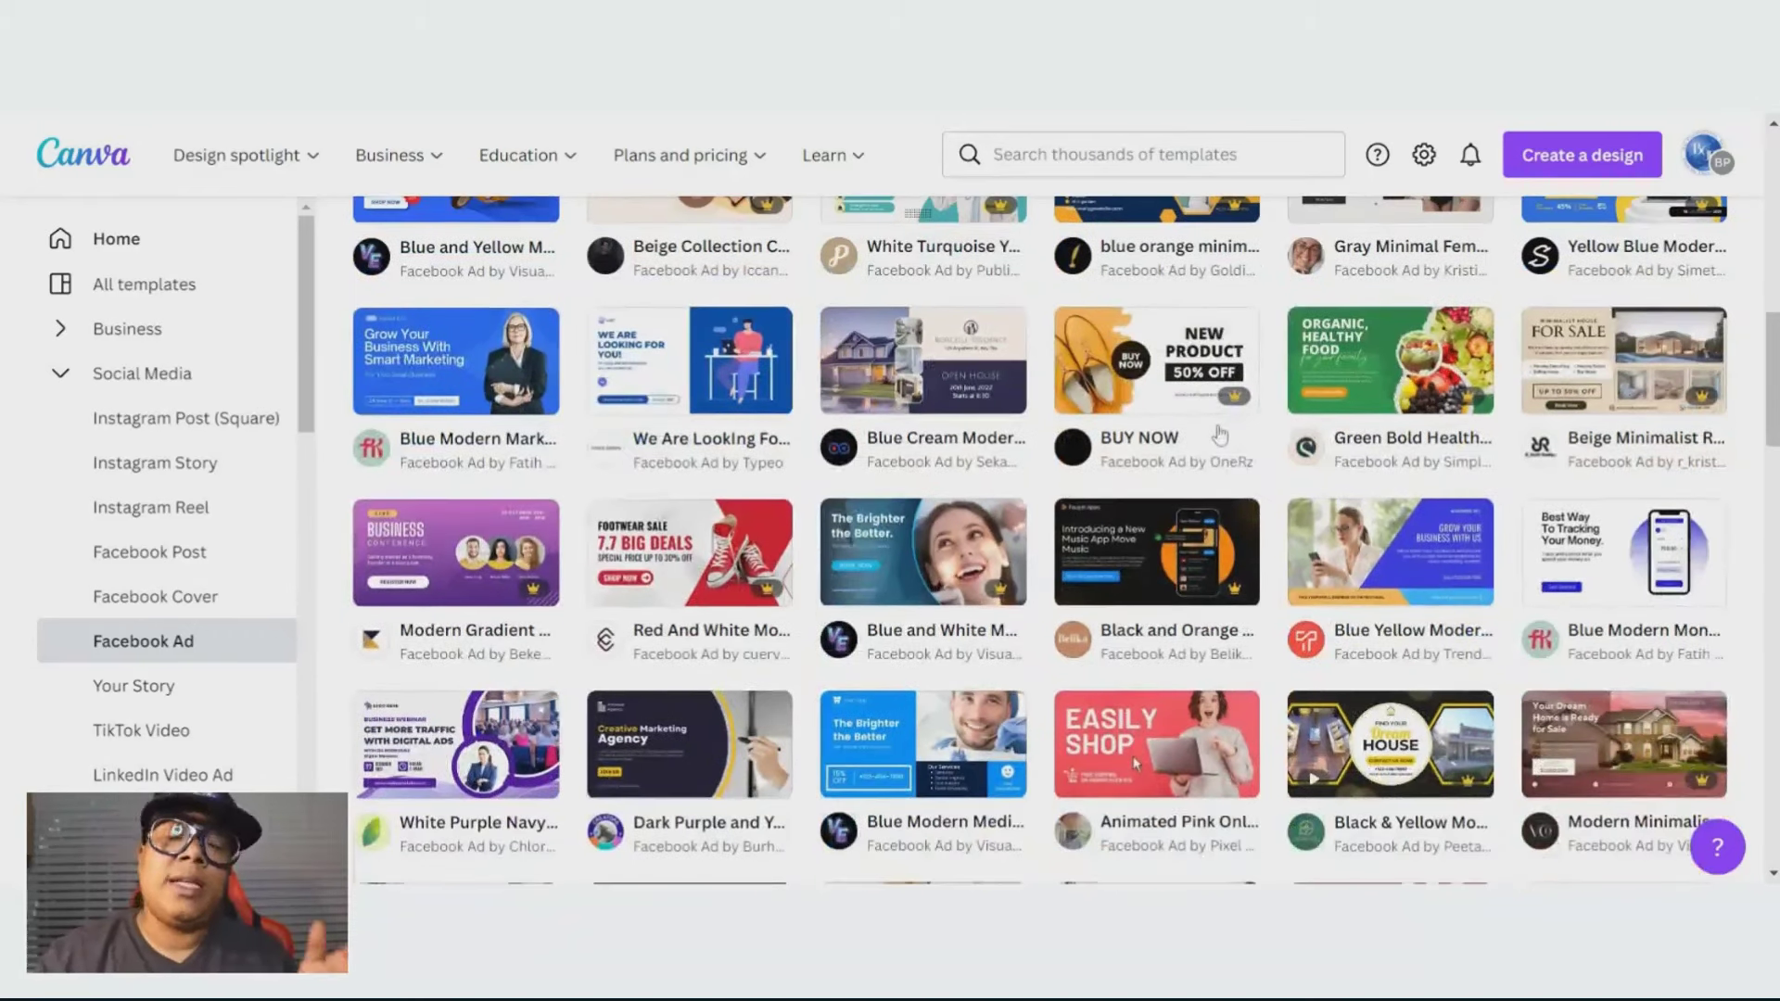
Collapse Social Media and open the Education category's Education Presentation templates
click(60, 373)
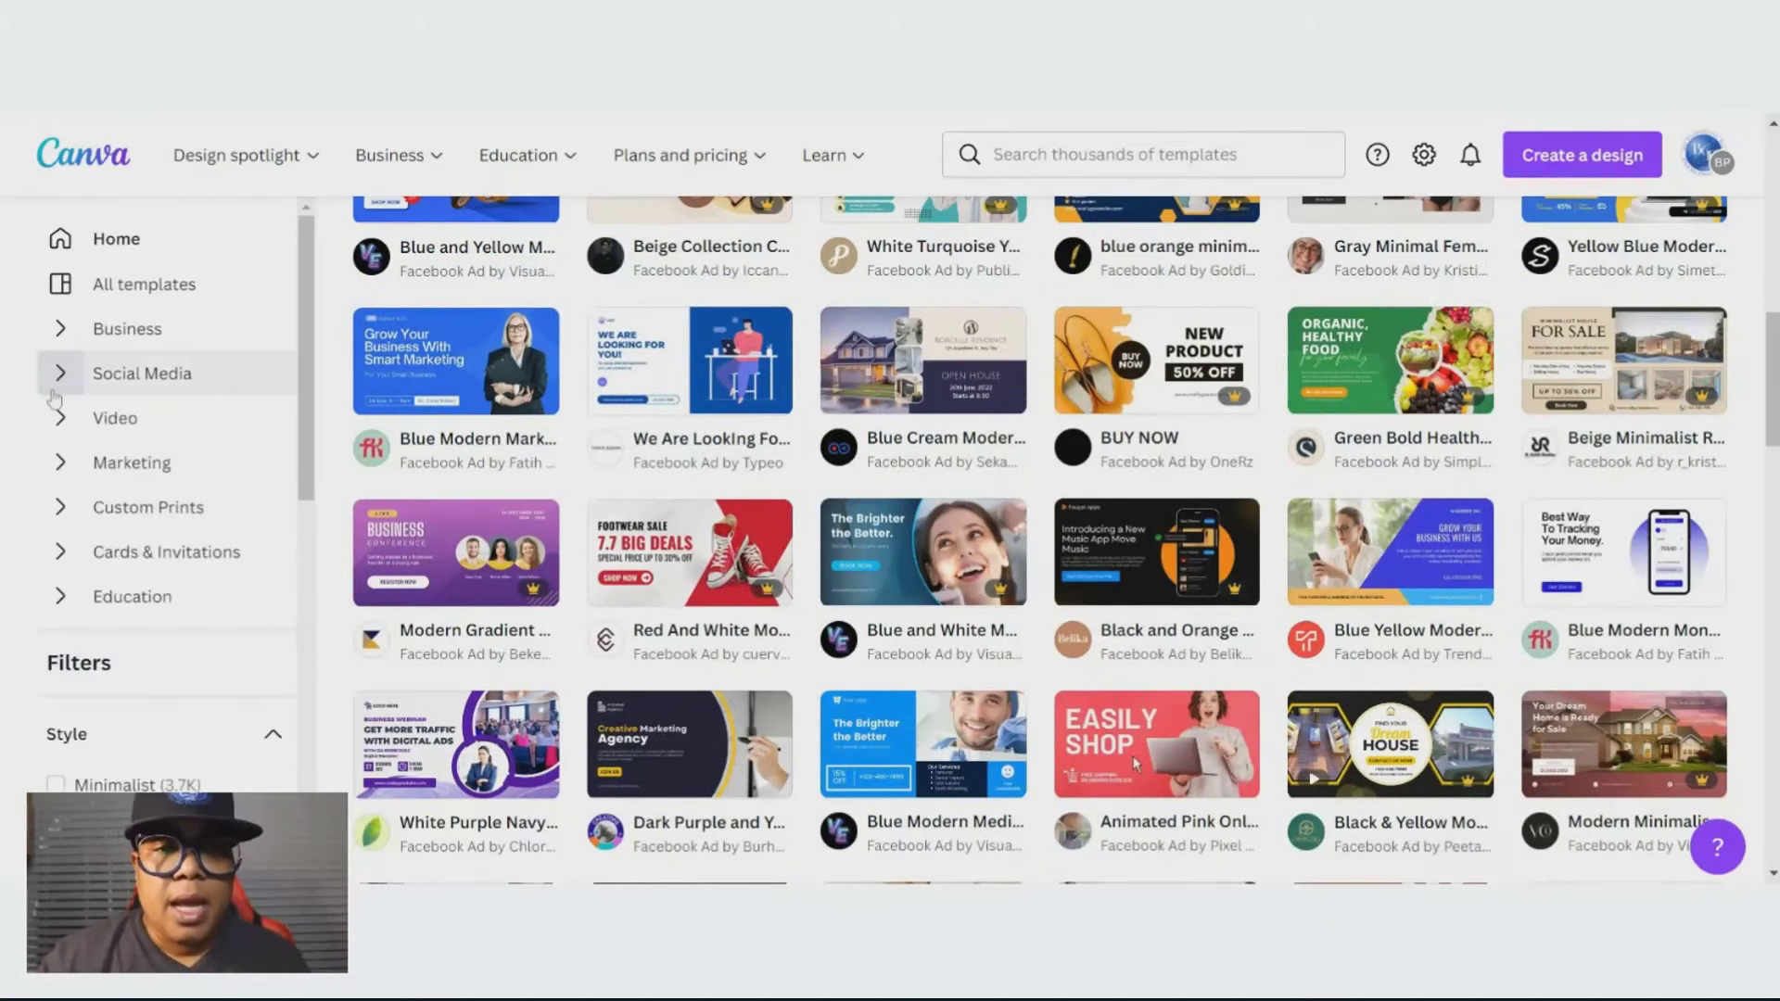
scroll(105, 645, down, 1)
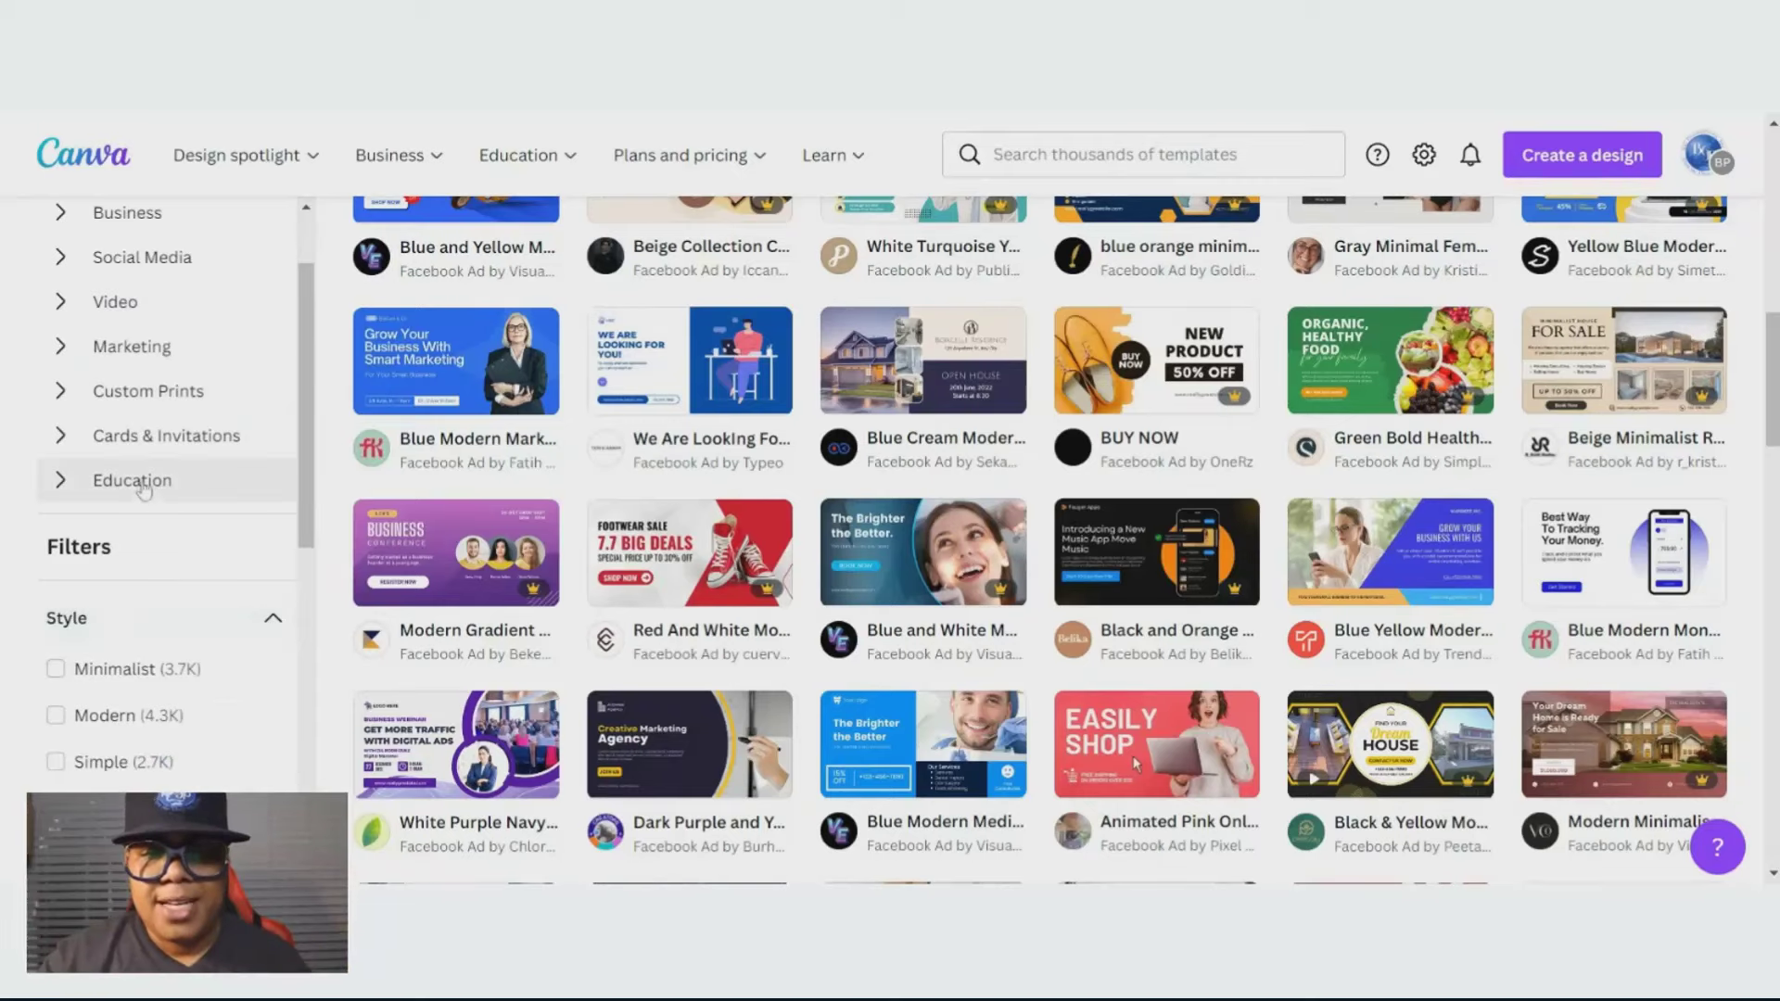
click(139, 477)
scroll(1105, 310, down, 5)
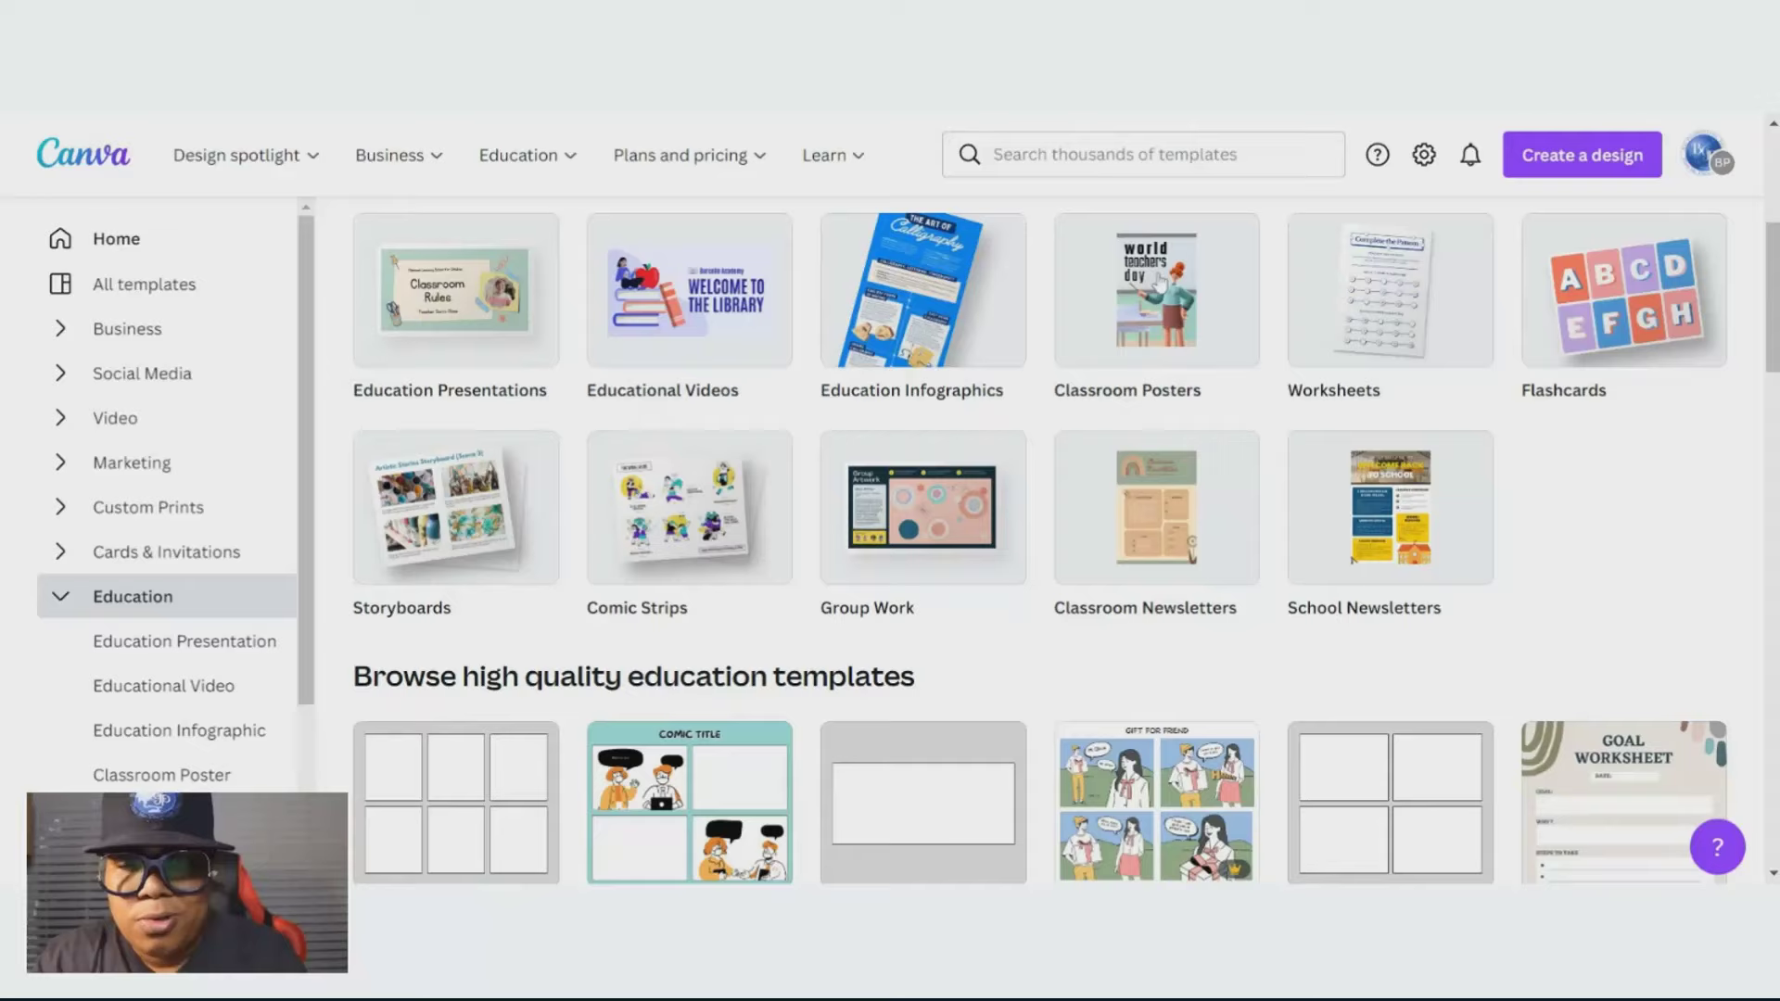
scroll(452, 343, up, 5)
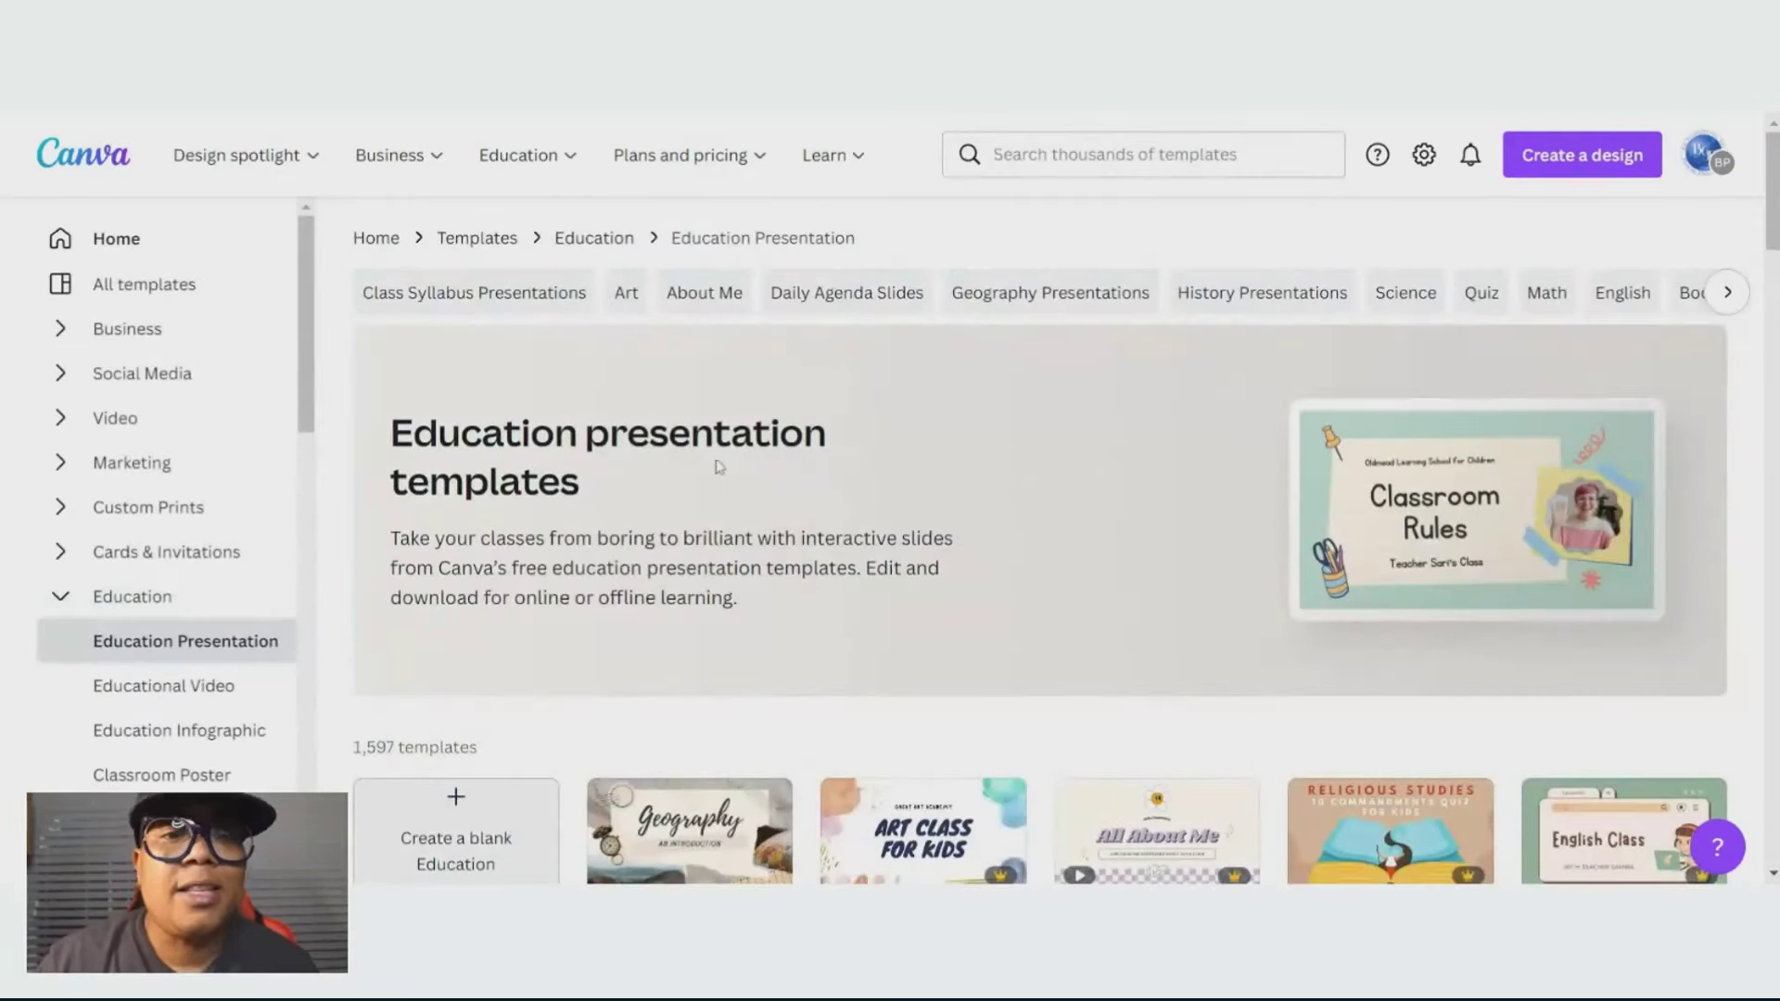
scroll(718, 467, down, 6)
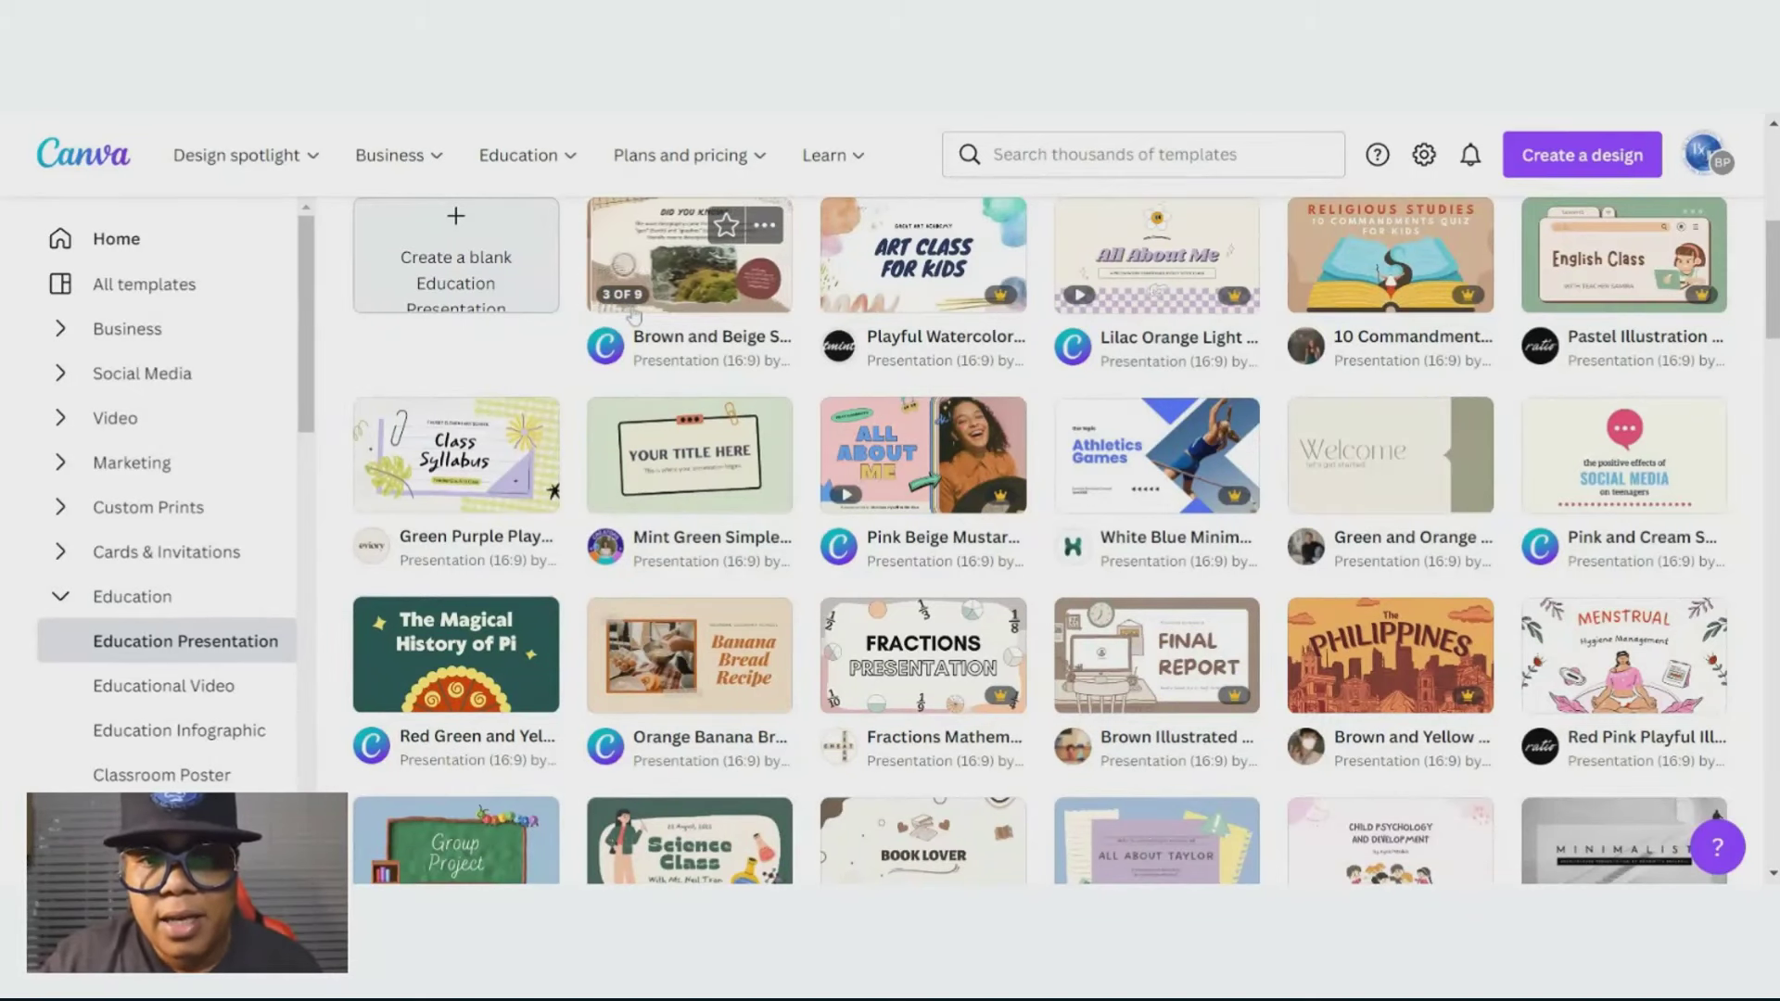
Preview the Brown and Beige Scrapbook geography template's slides, then close it and collapse Education
click(764, 226)
click(897, 485)
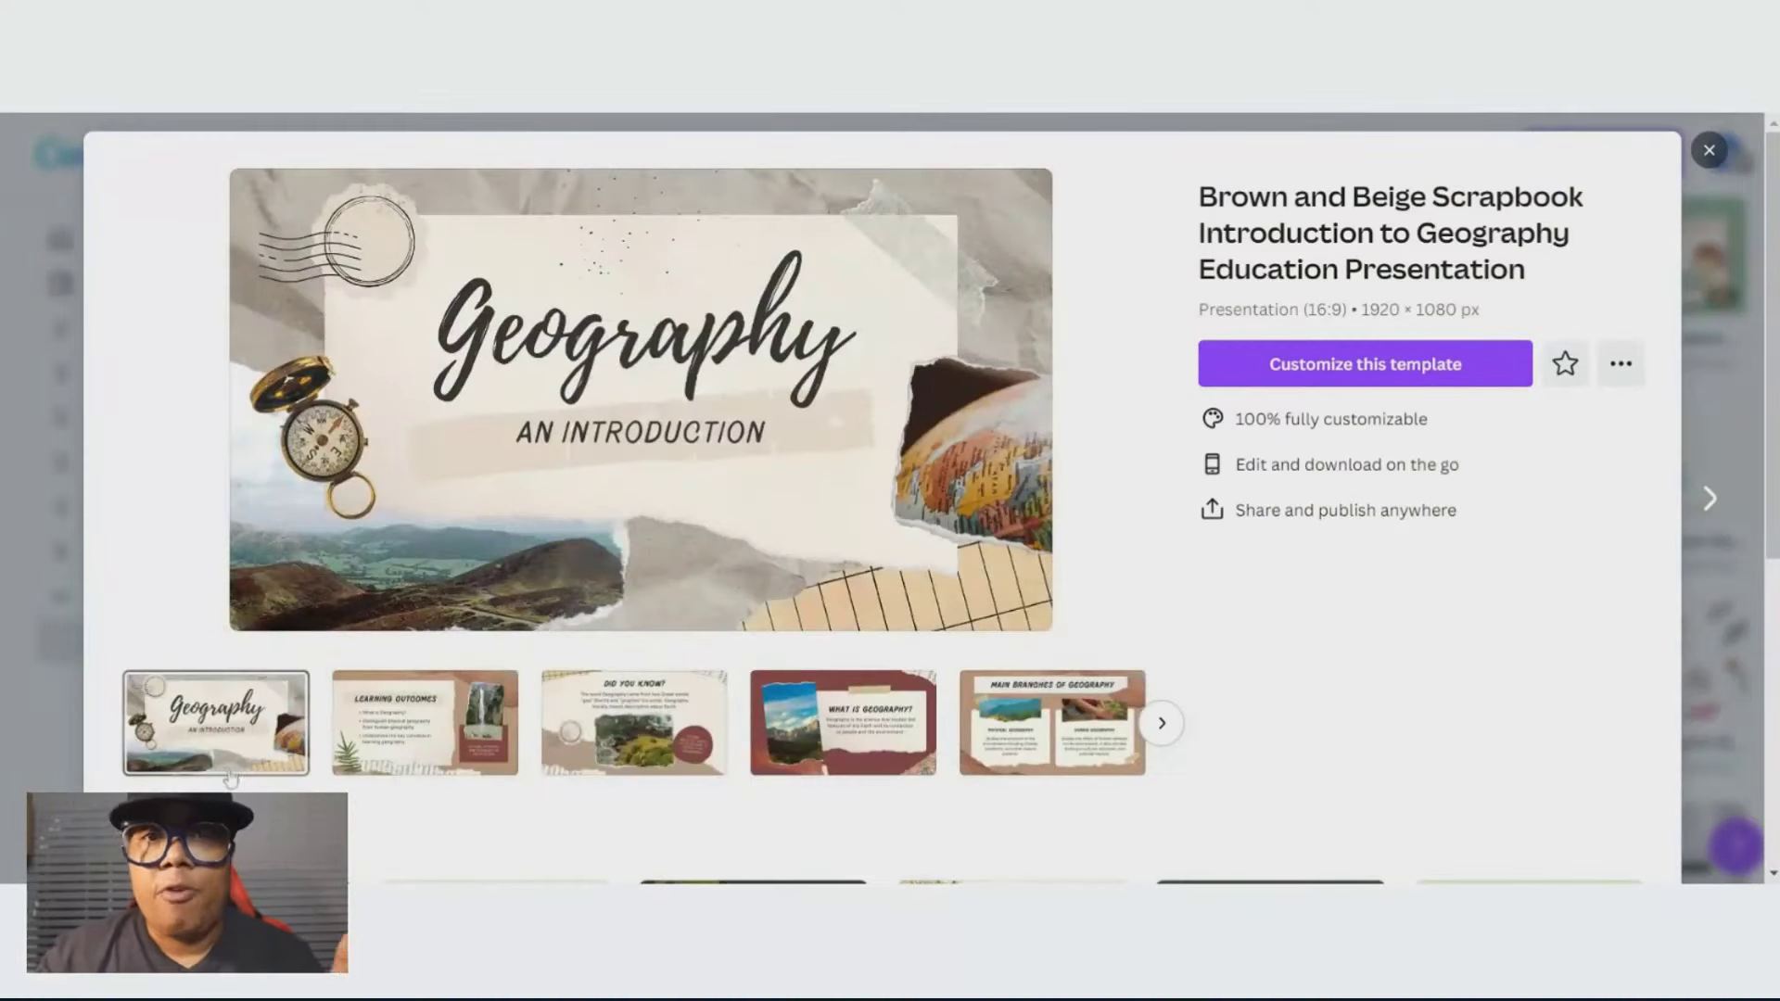
click(408, 765)
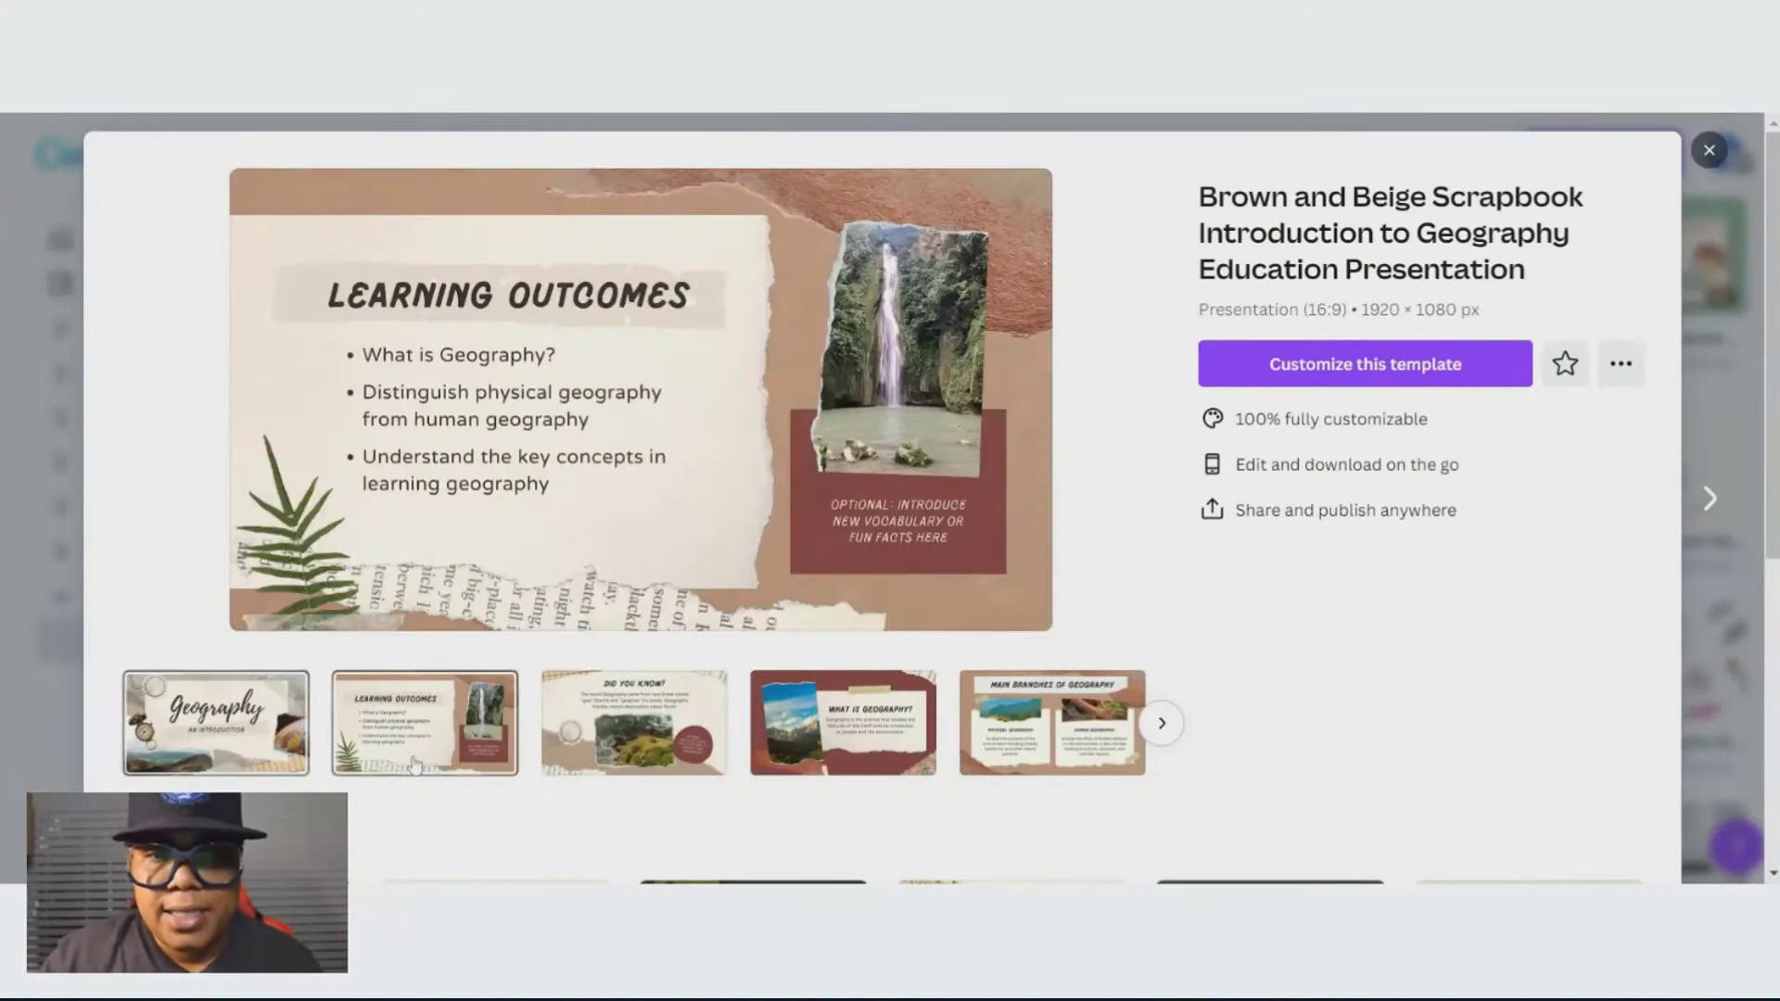
click(586, 756)
click(843, 733)
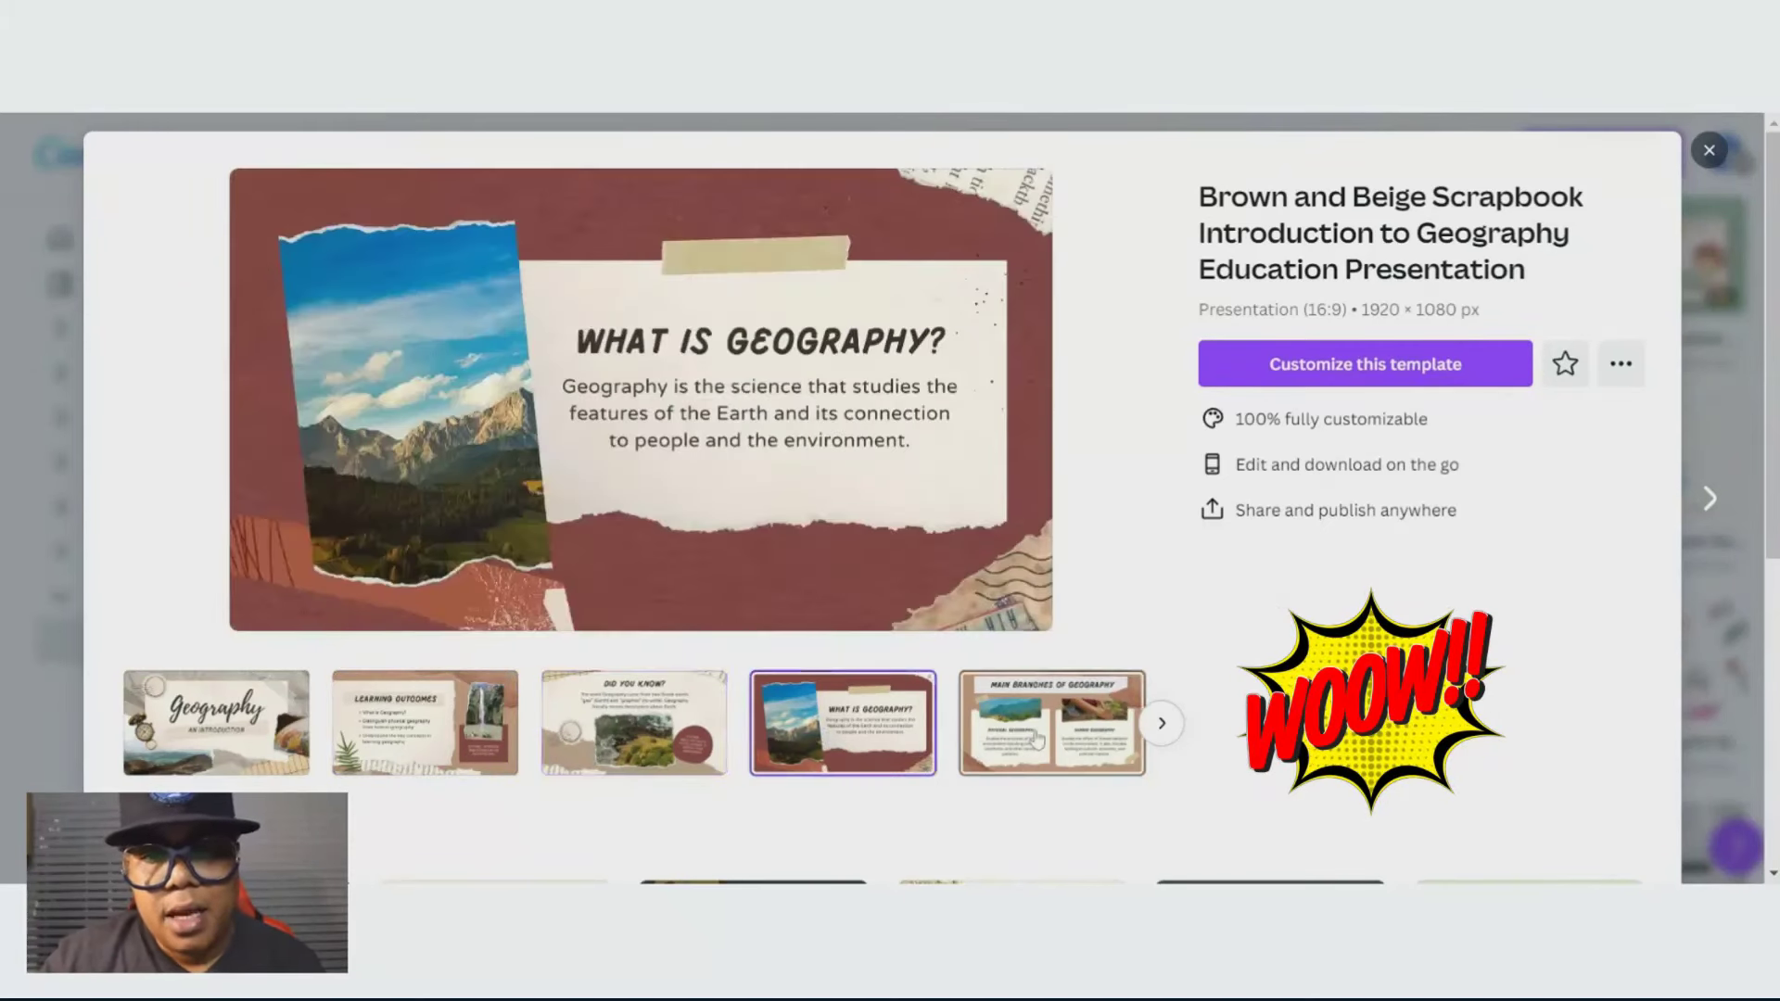
click(1052, 732)
click(1163, 723)
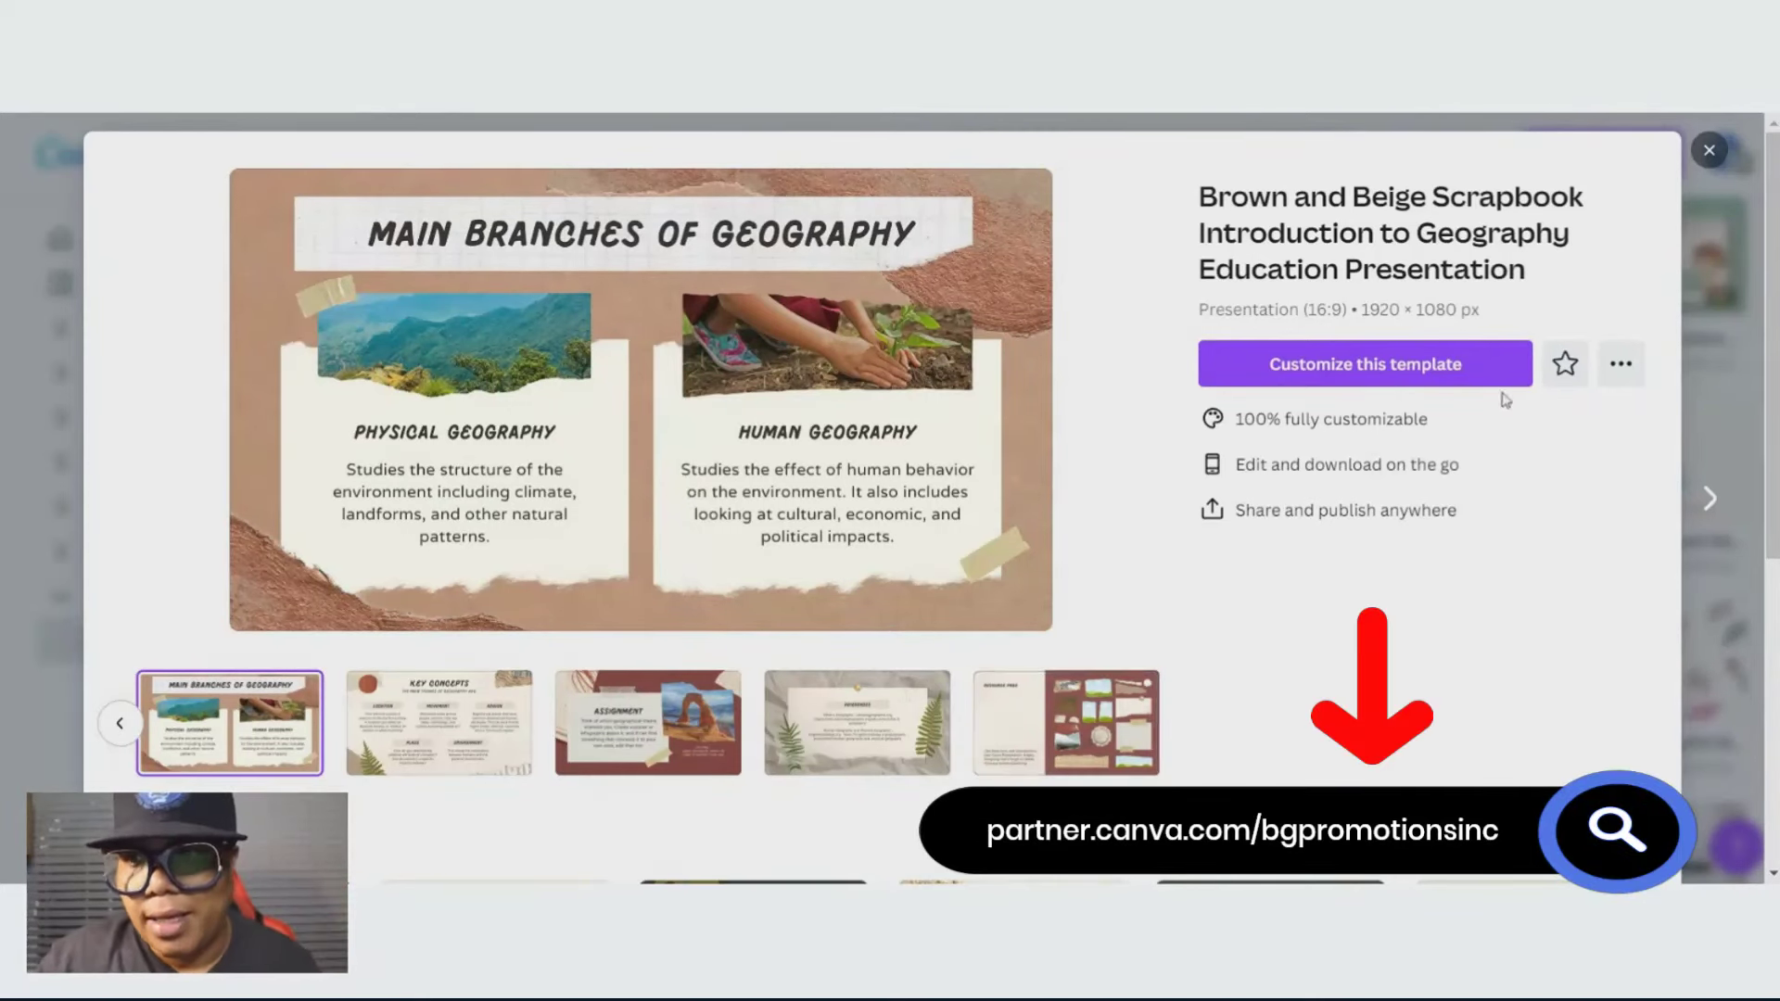
click(1709, 150)
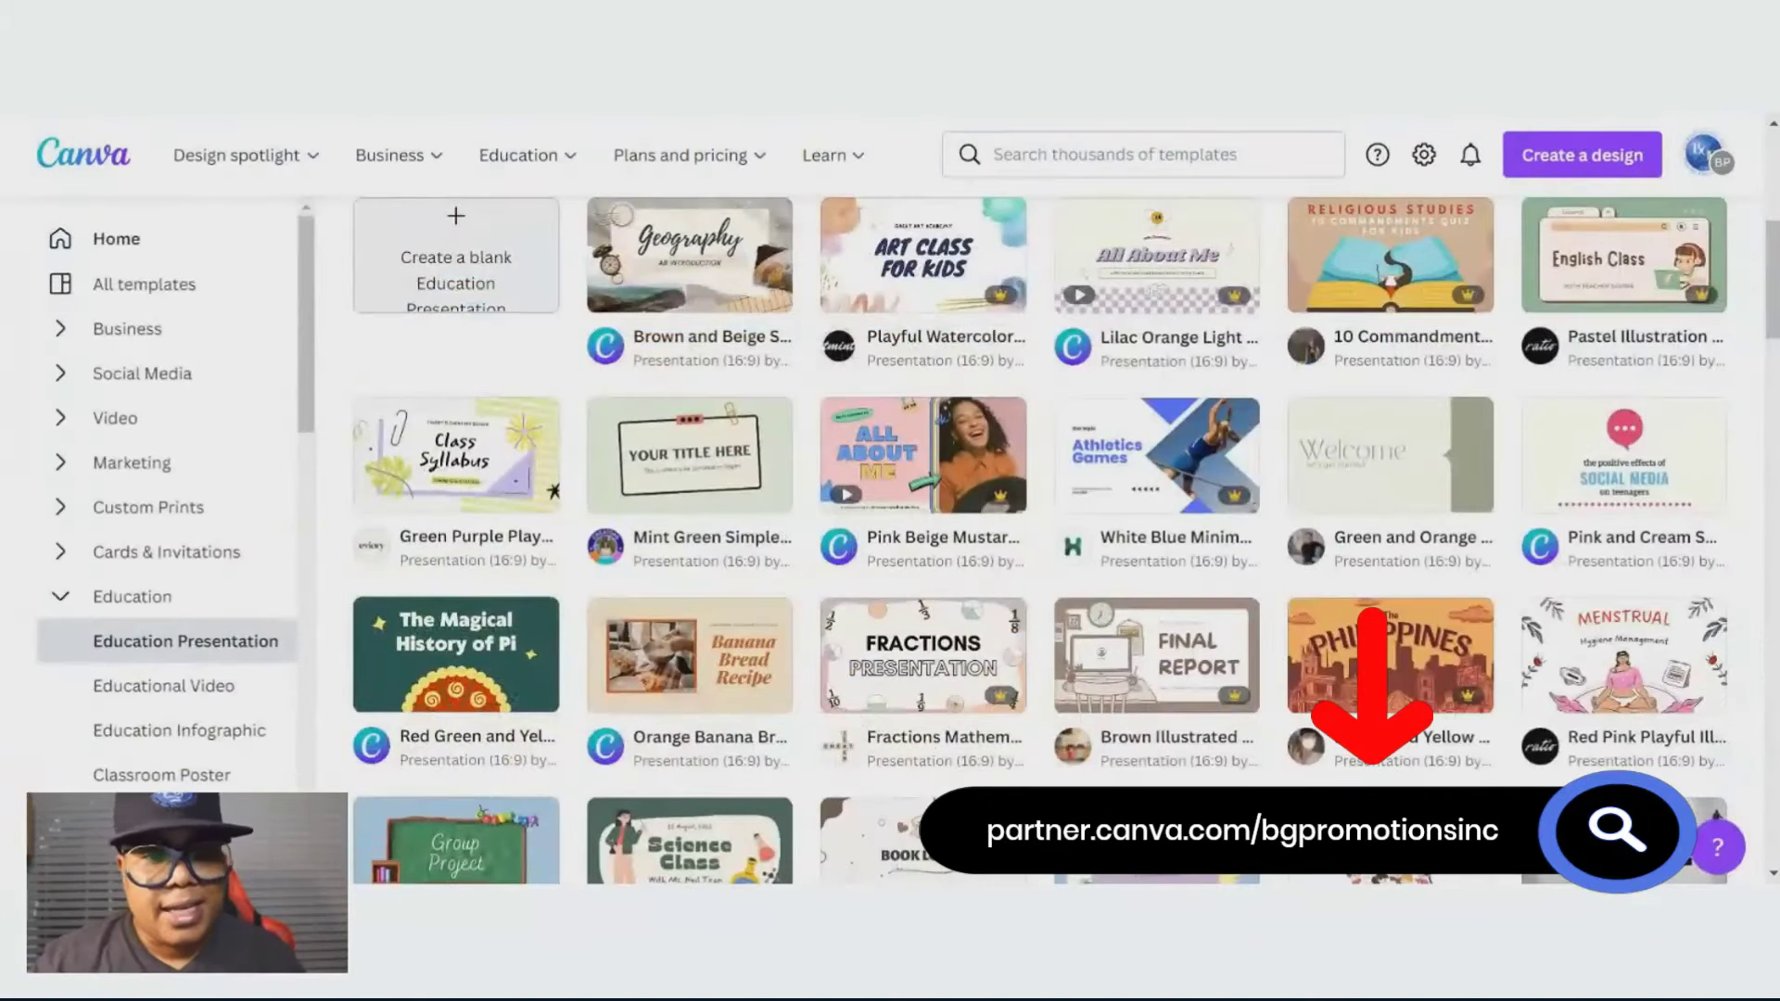
click(60, 604)
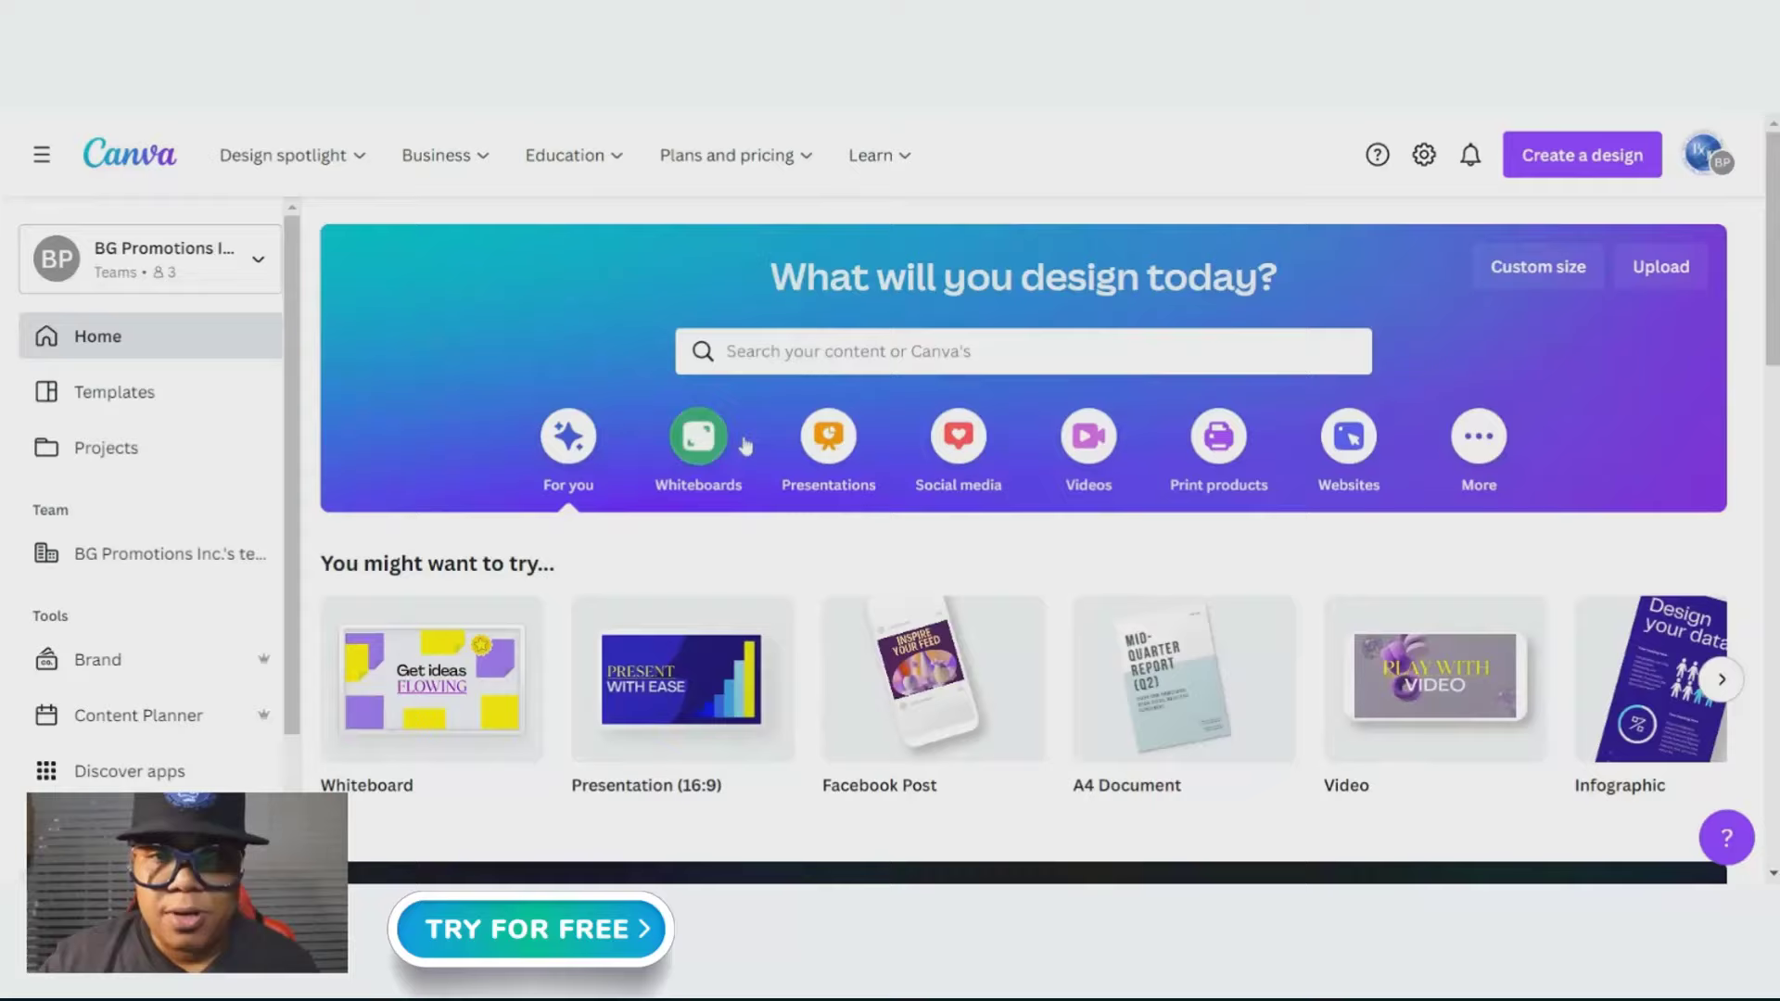
Open Projects, load more saved designs, and show the capability statement design's options menu
click(109, 456)
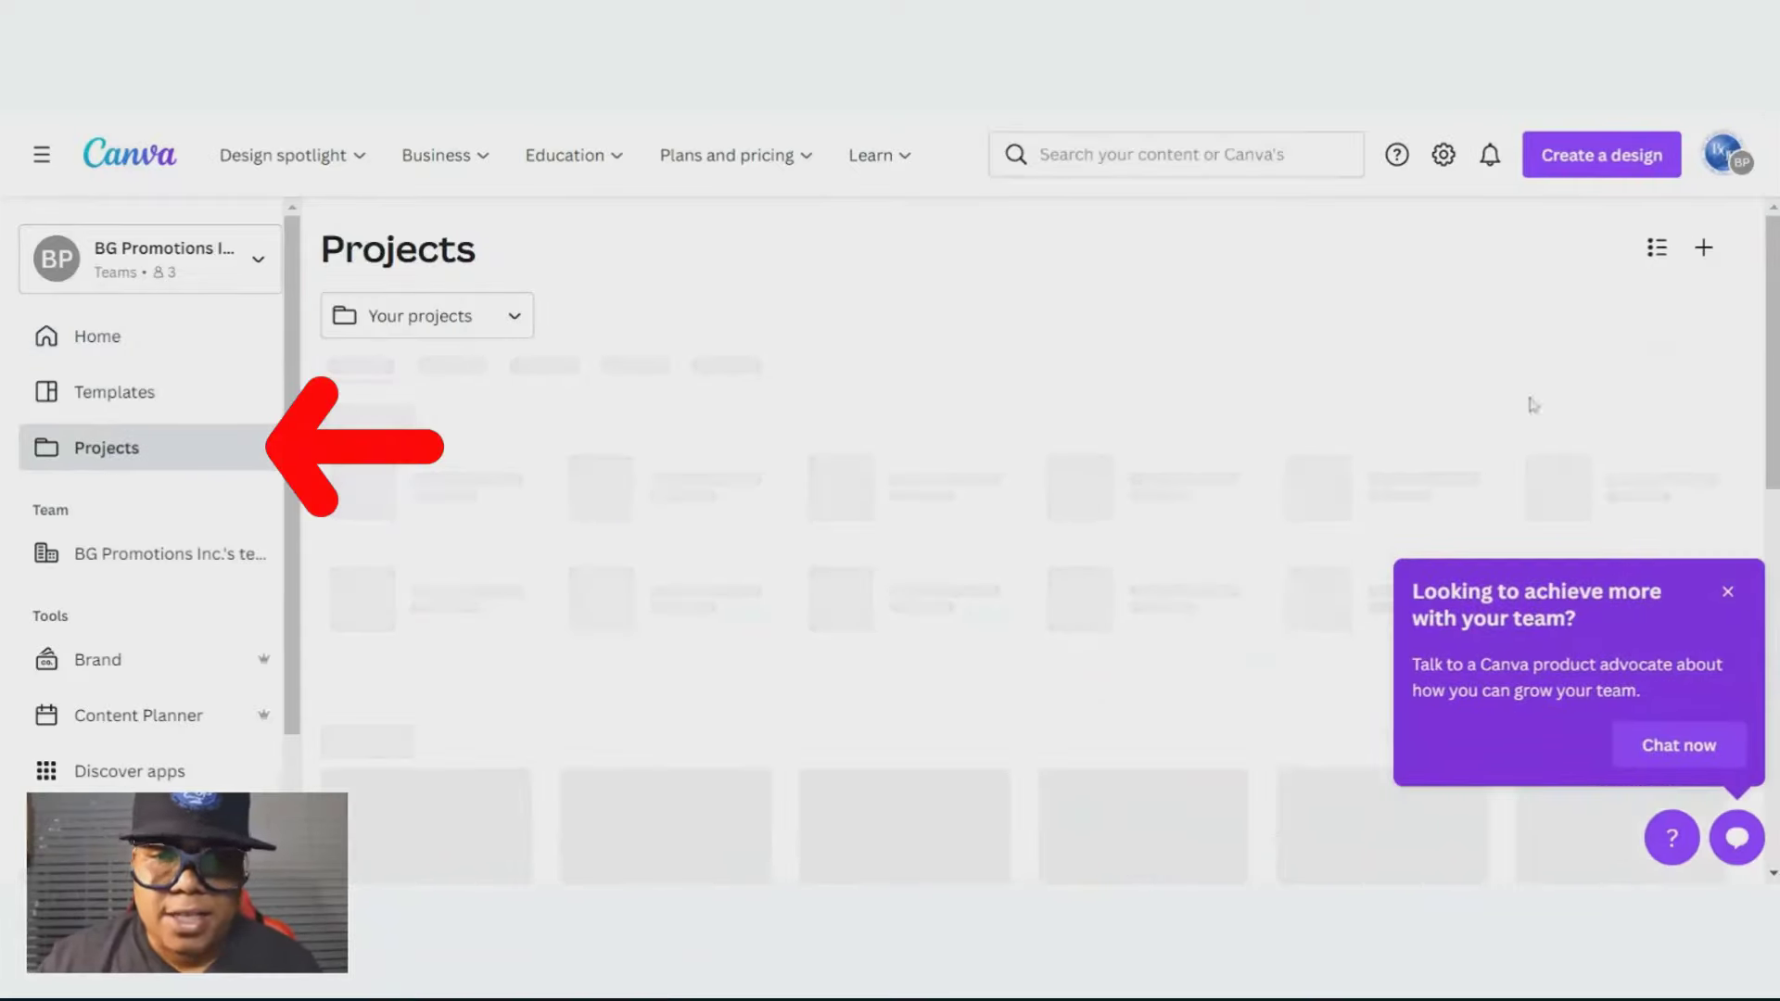
scroll(1275, 640, down, 10)
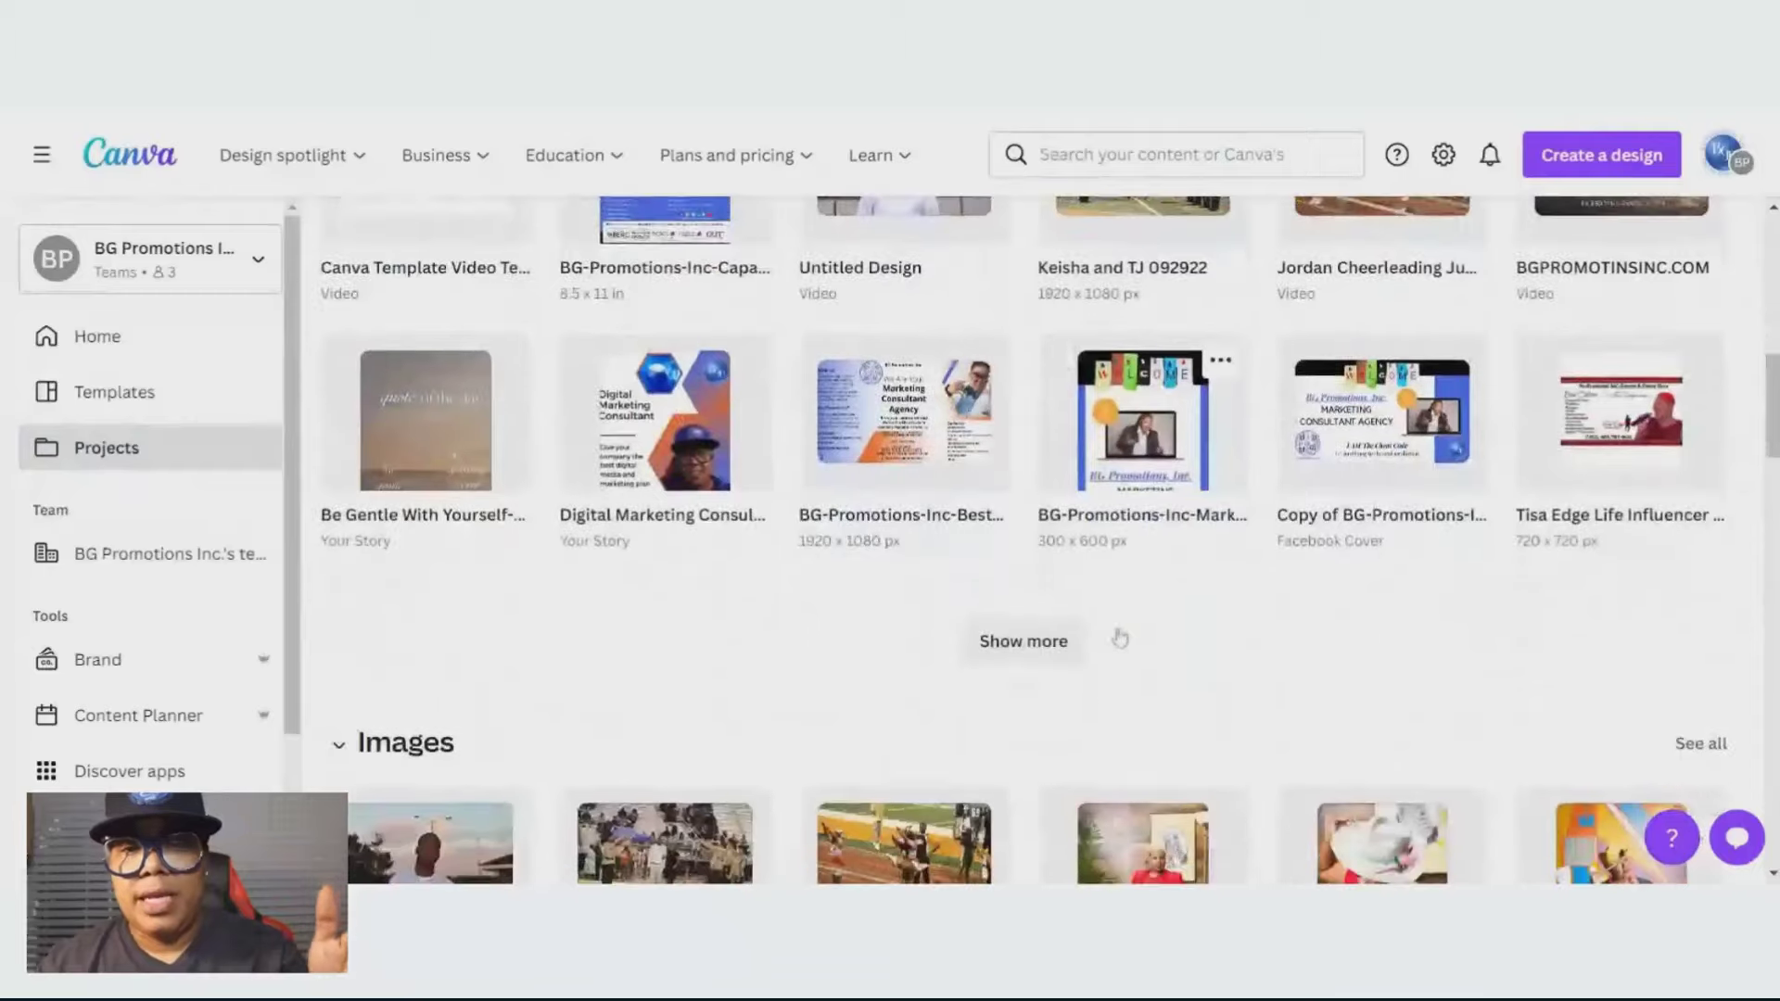
click(1028, 640)
scroll(1043, 603, down, 5)
click(1024, 555)
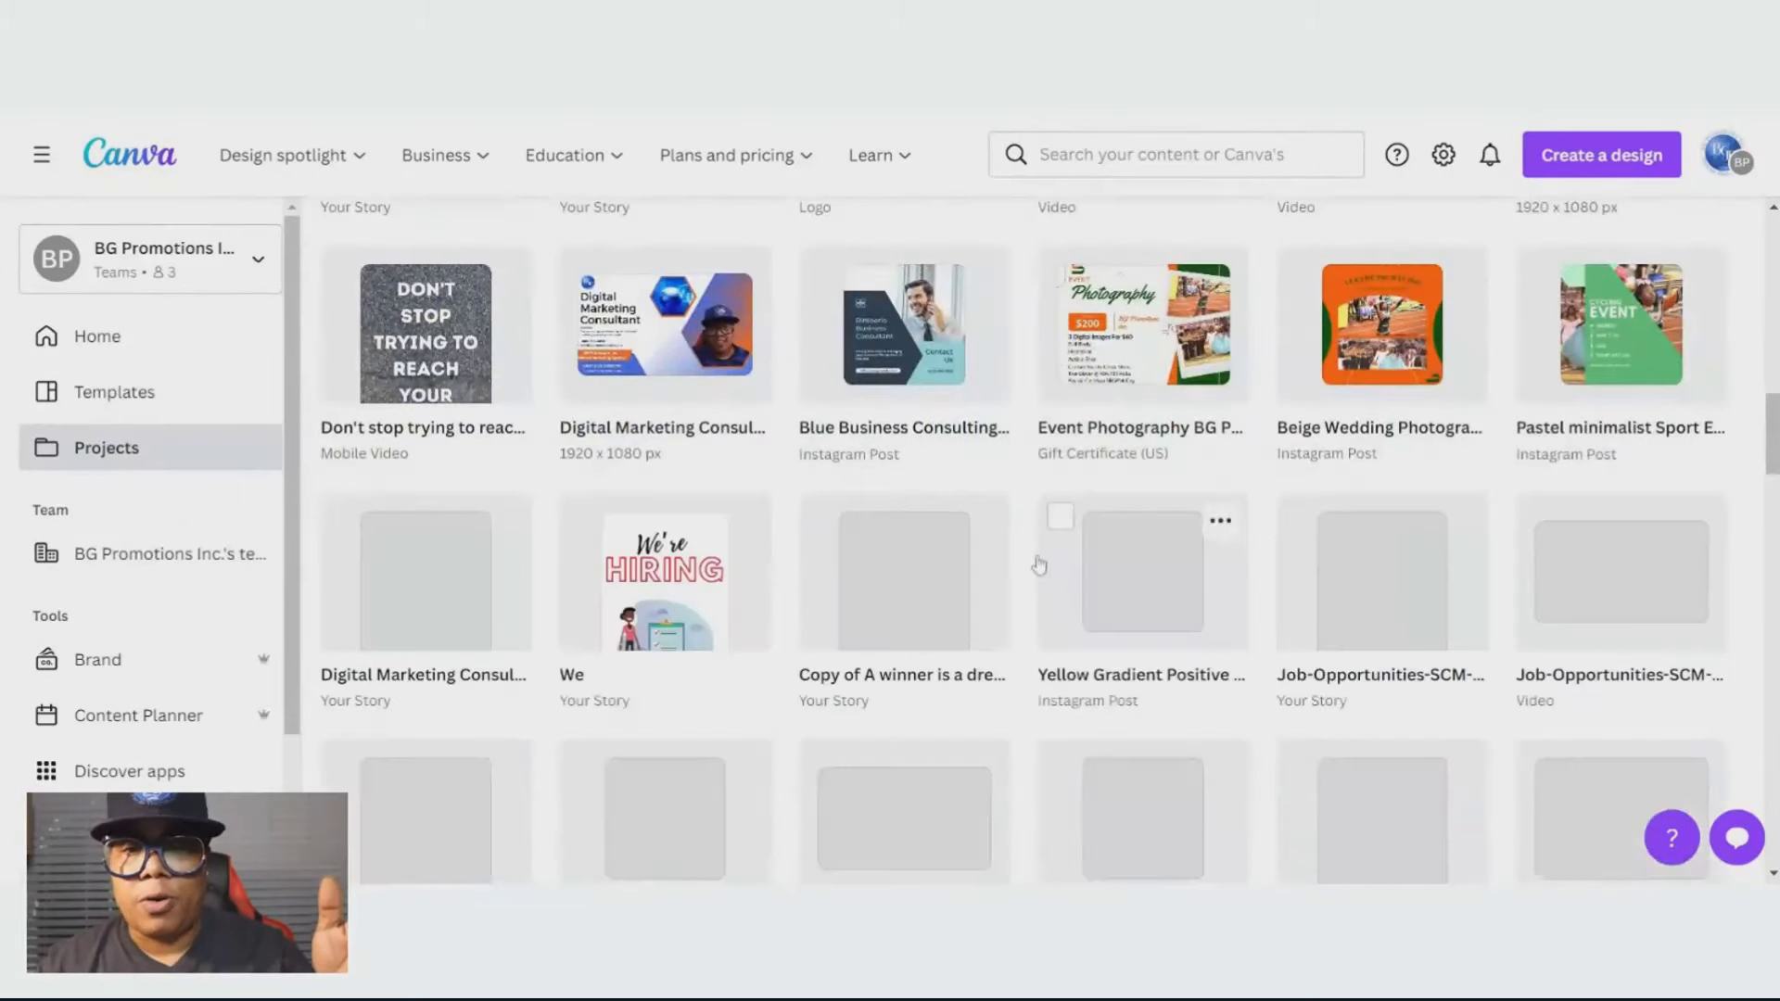
scroll(1052, 570, down, 5)
click(1057, 581)
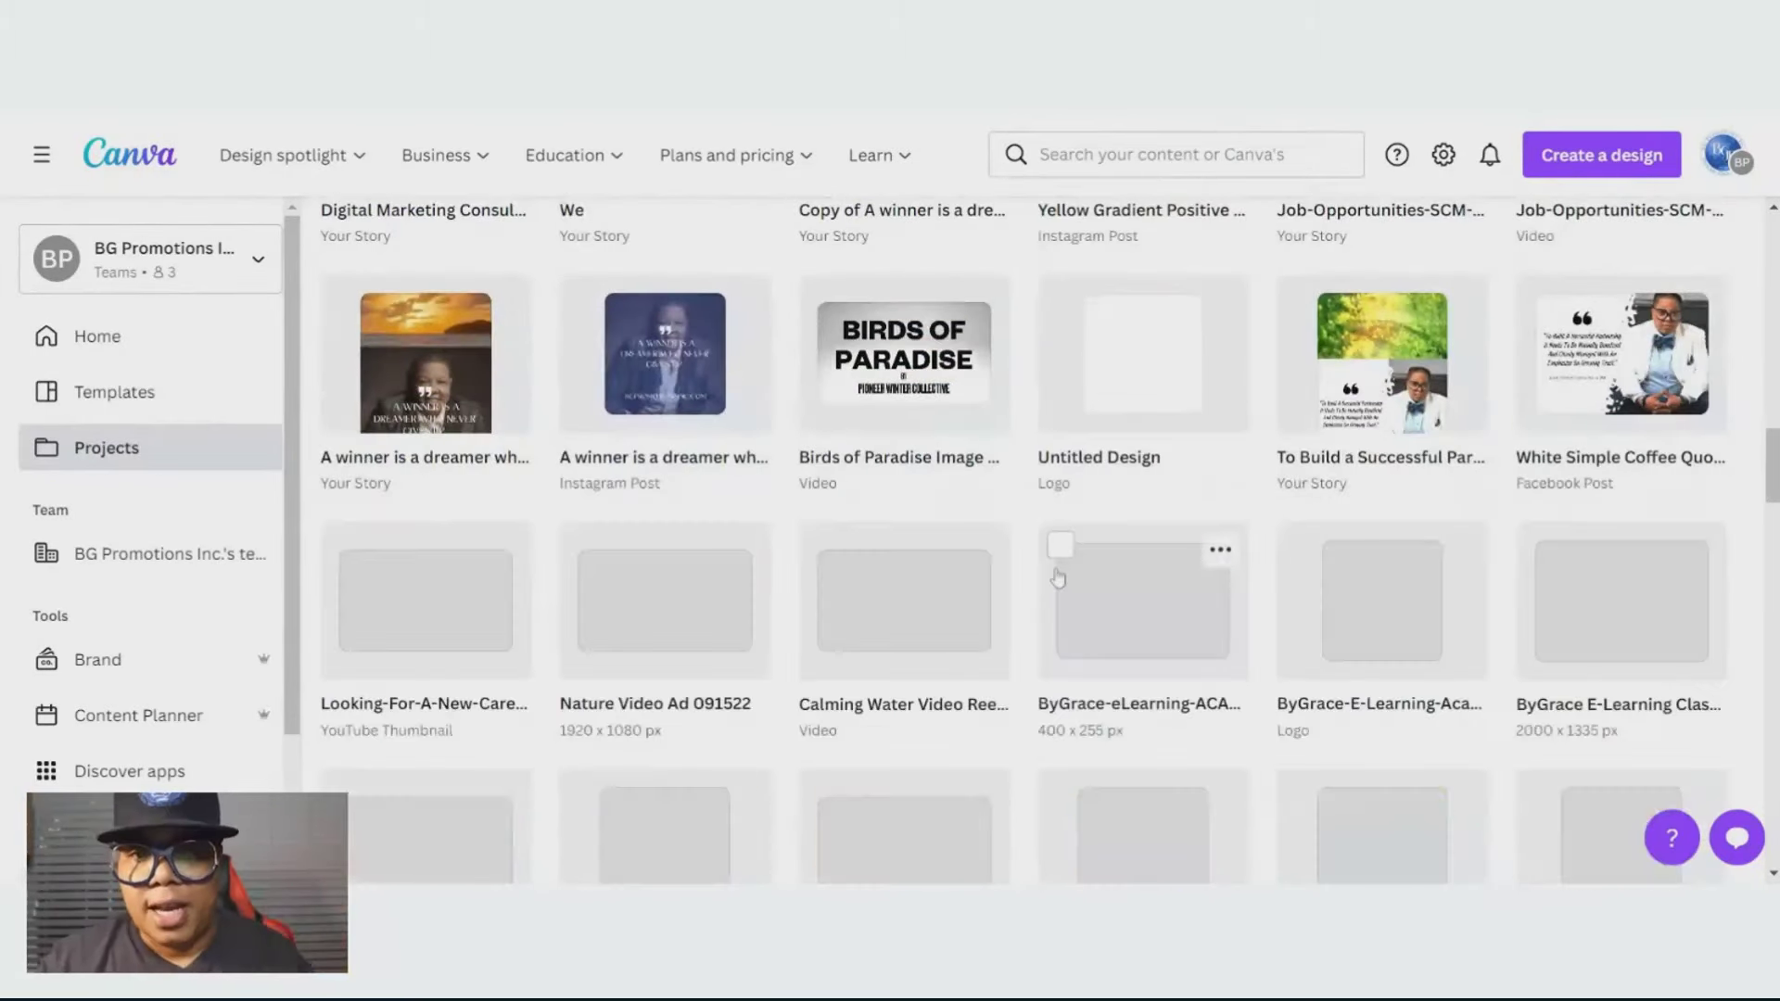
scroll(1062, 575, down, 5)
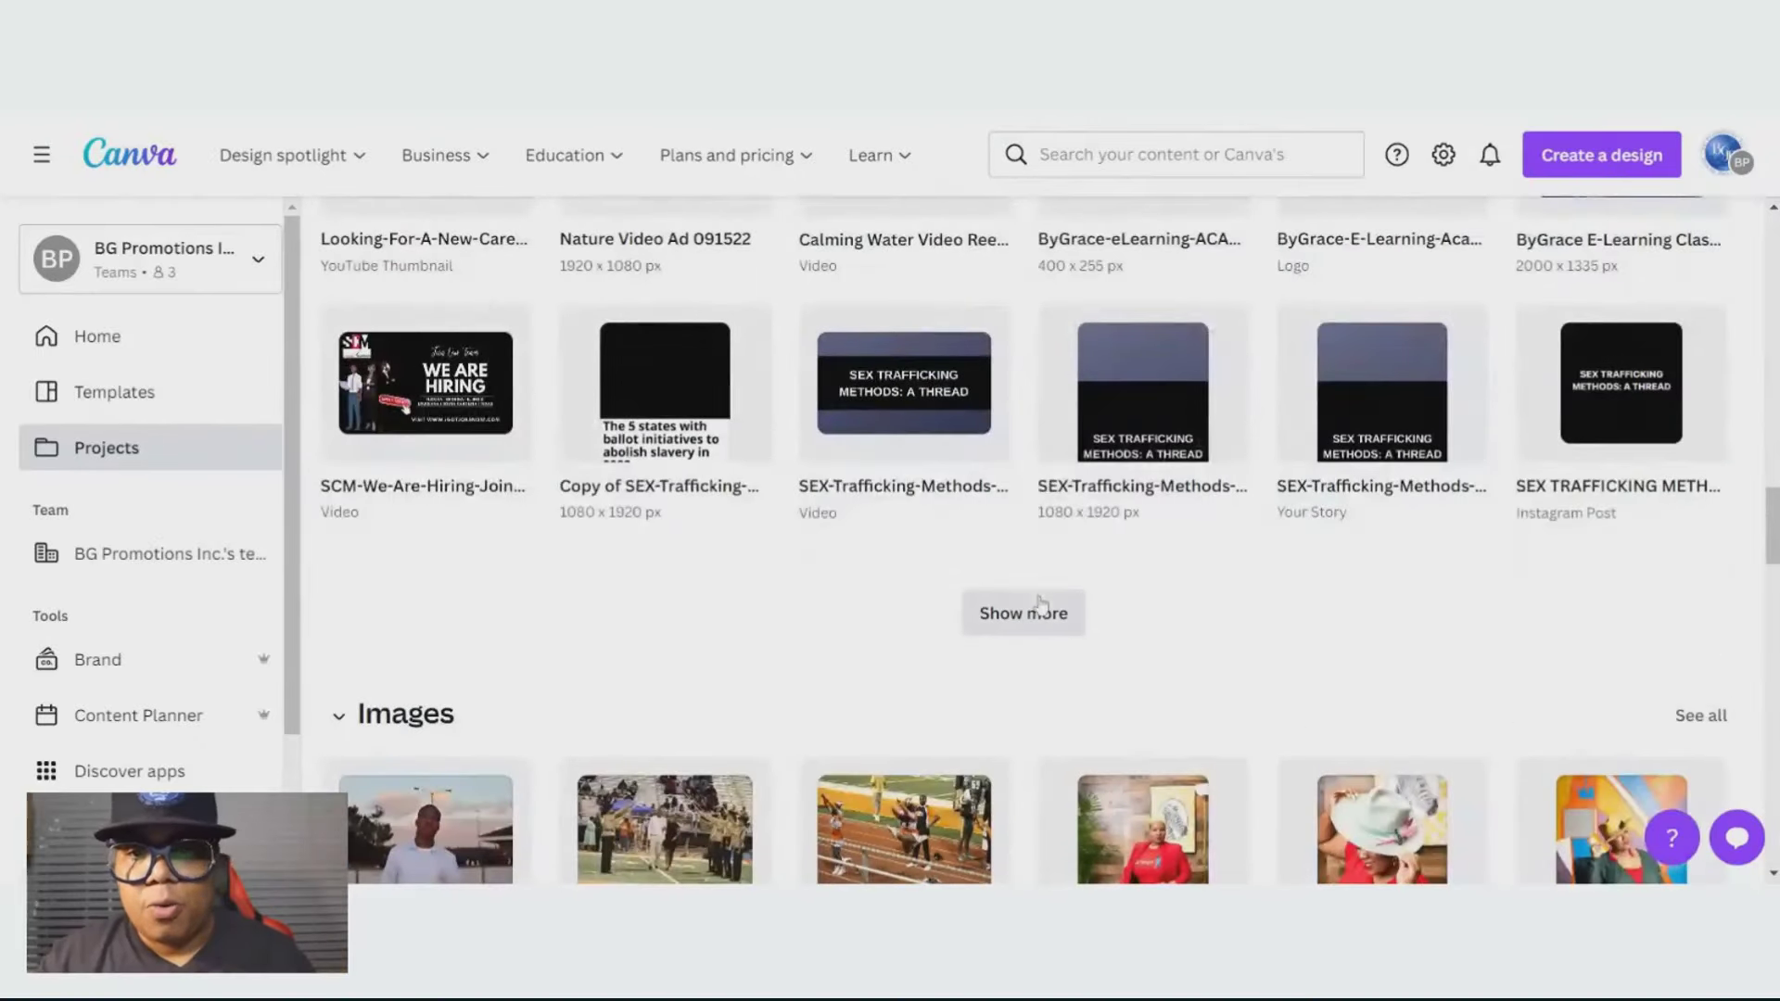
scroll(621, 464, up, 20)
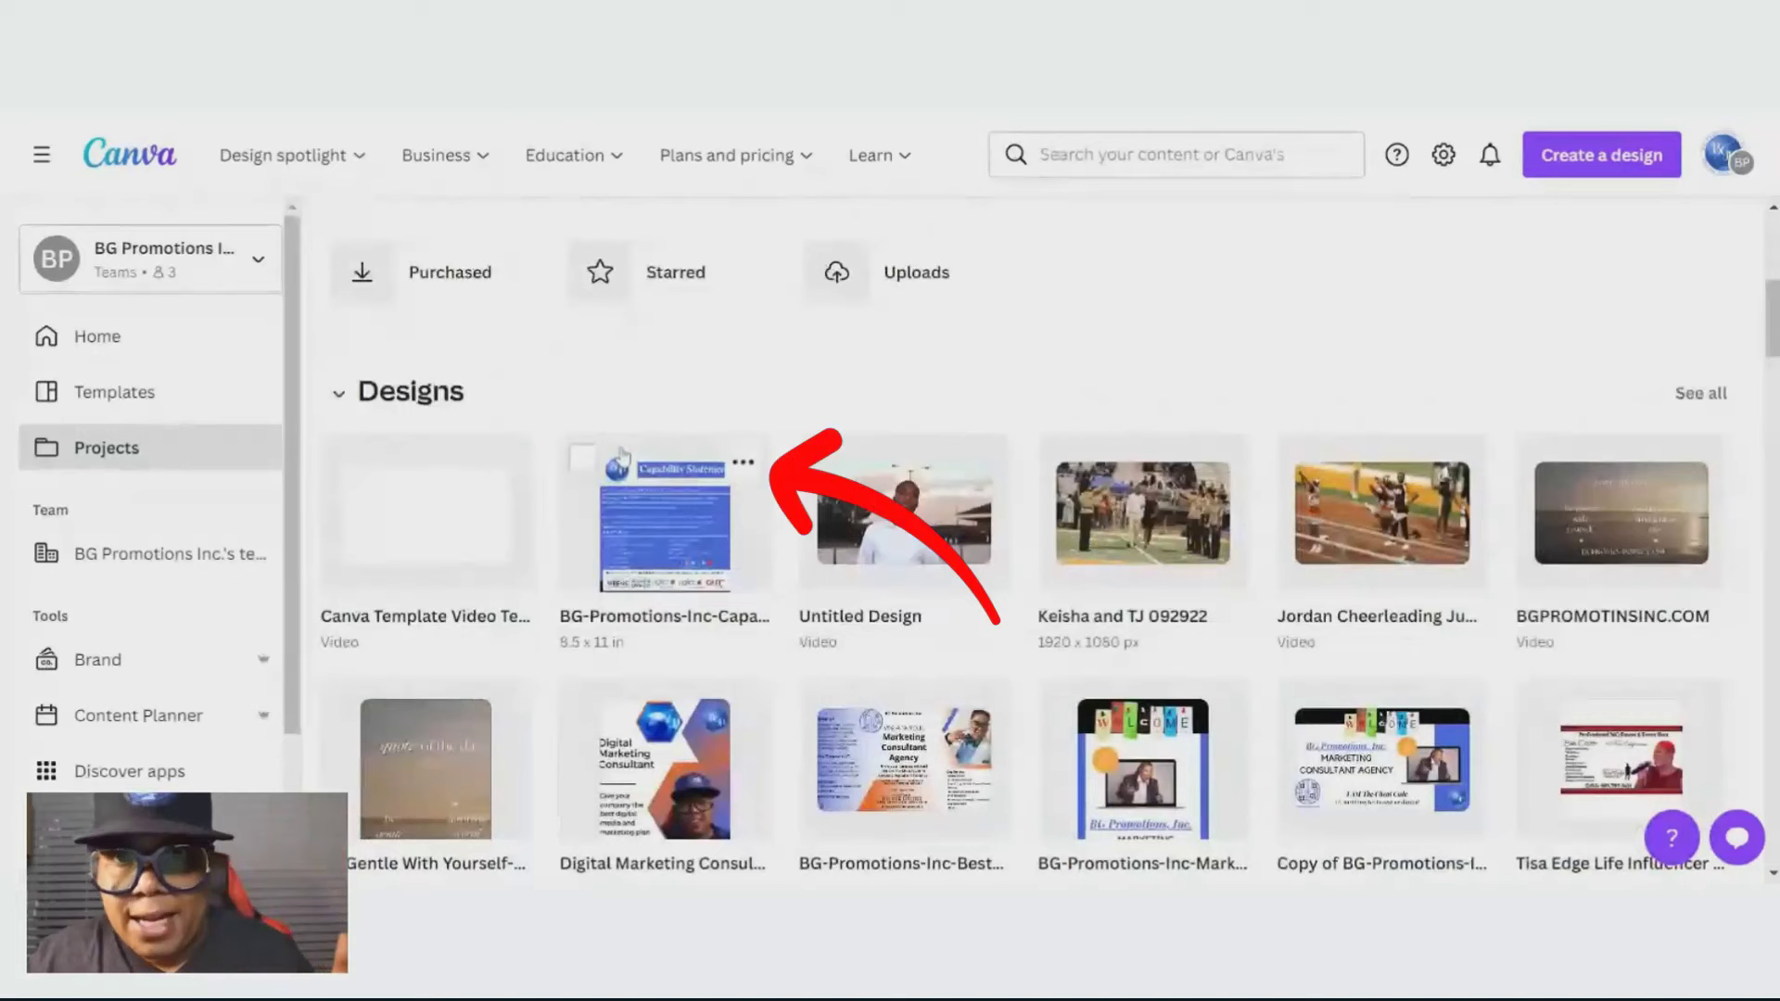
click(742, 461)
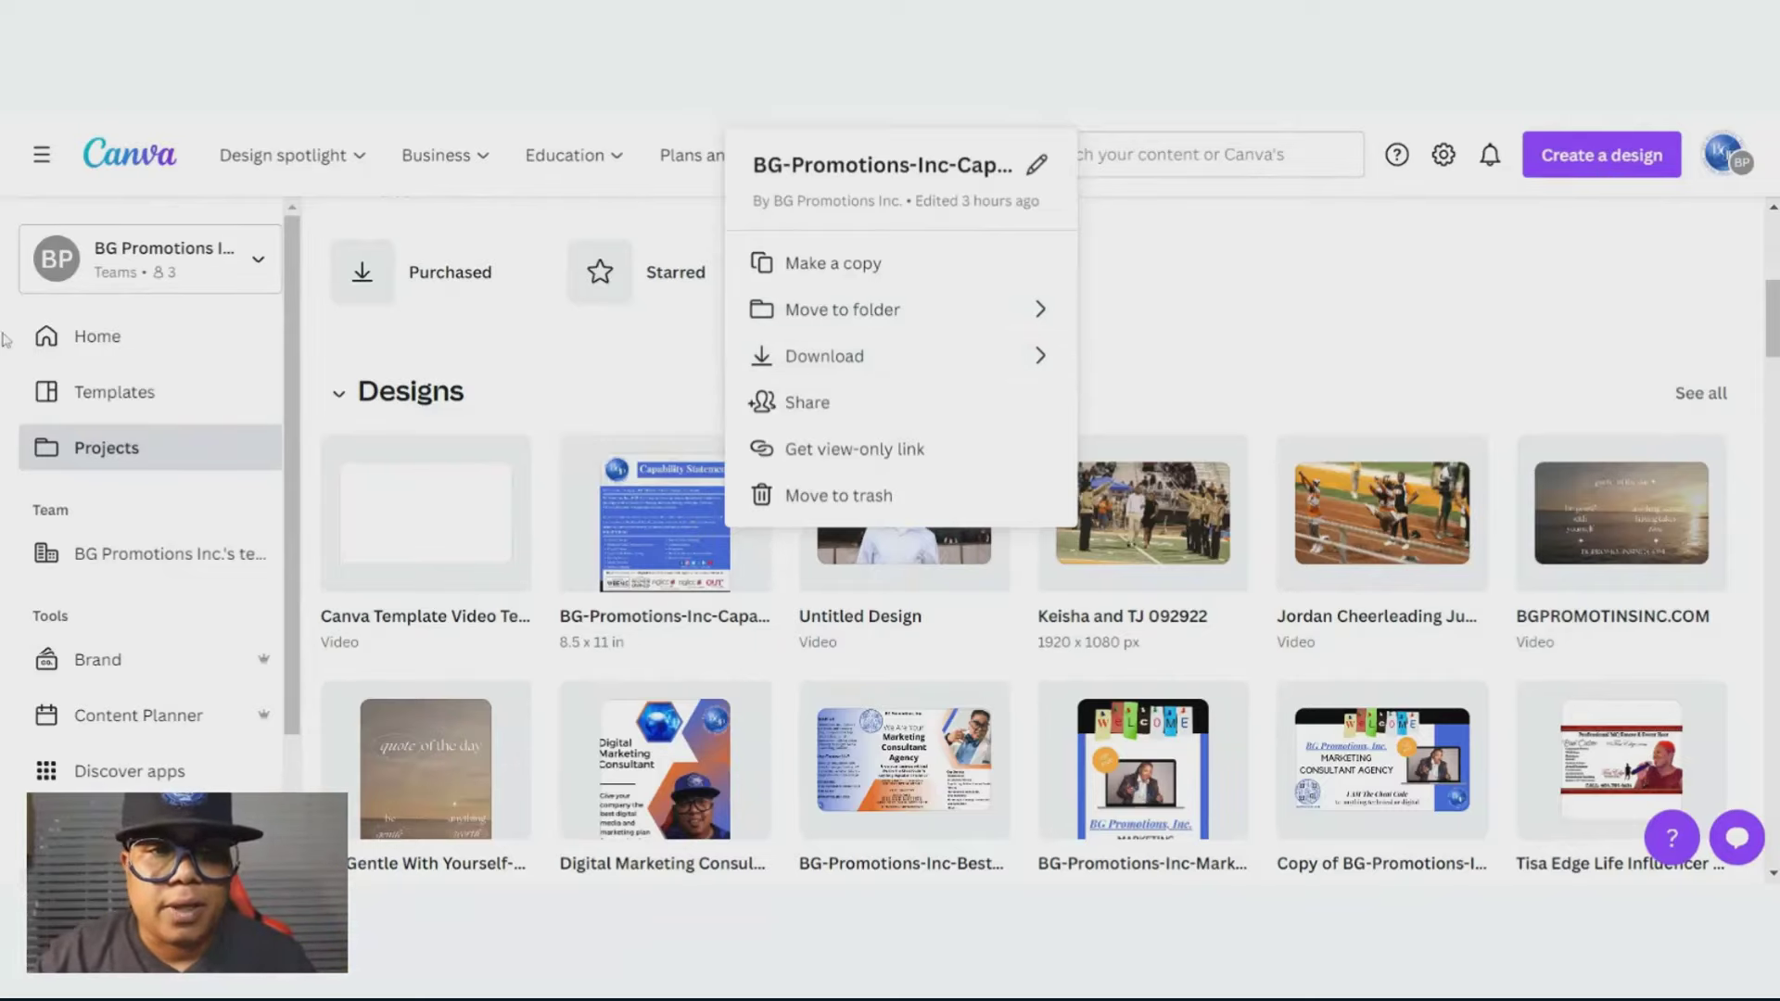
Return to Home and open Account settings from the avatar menu
click(168, 347)
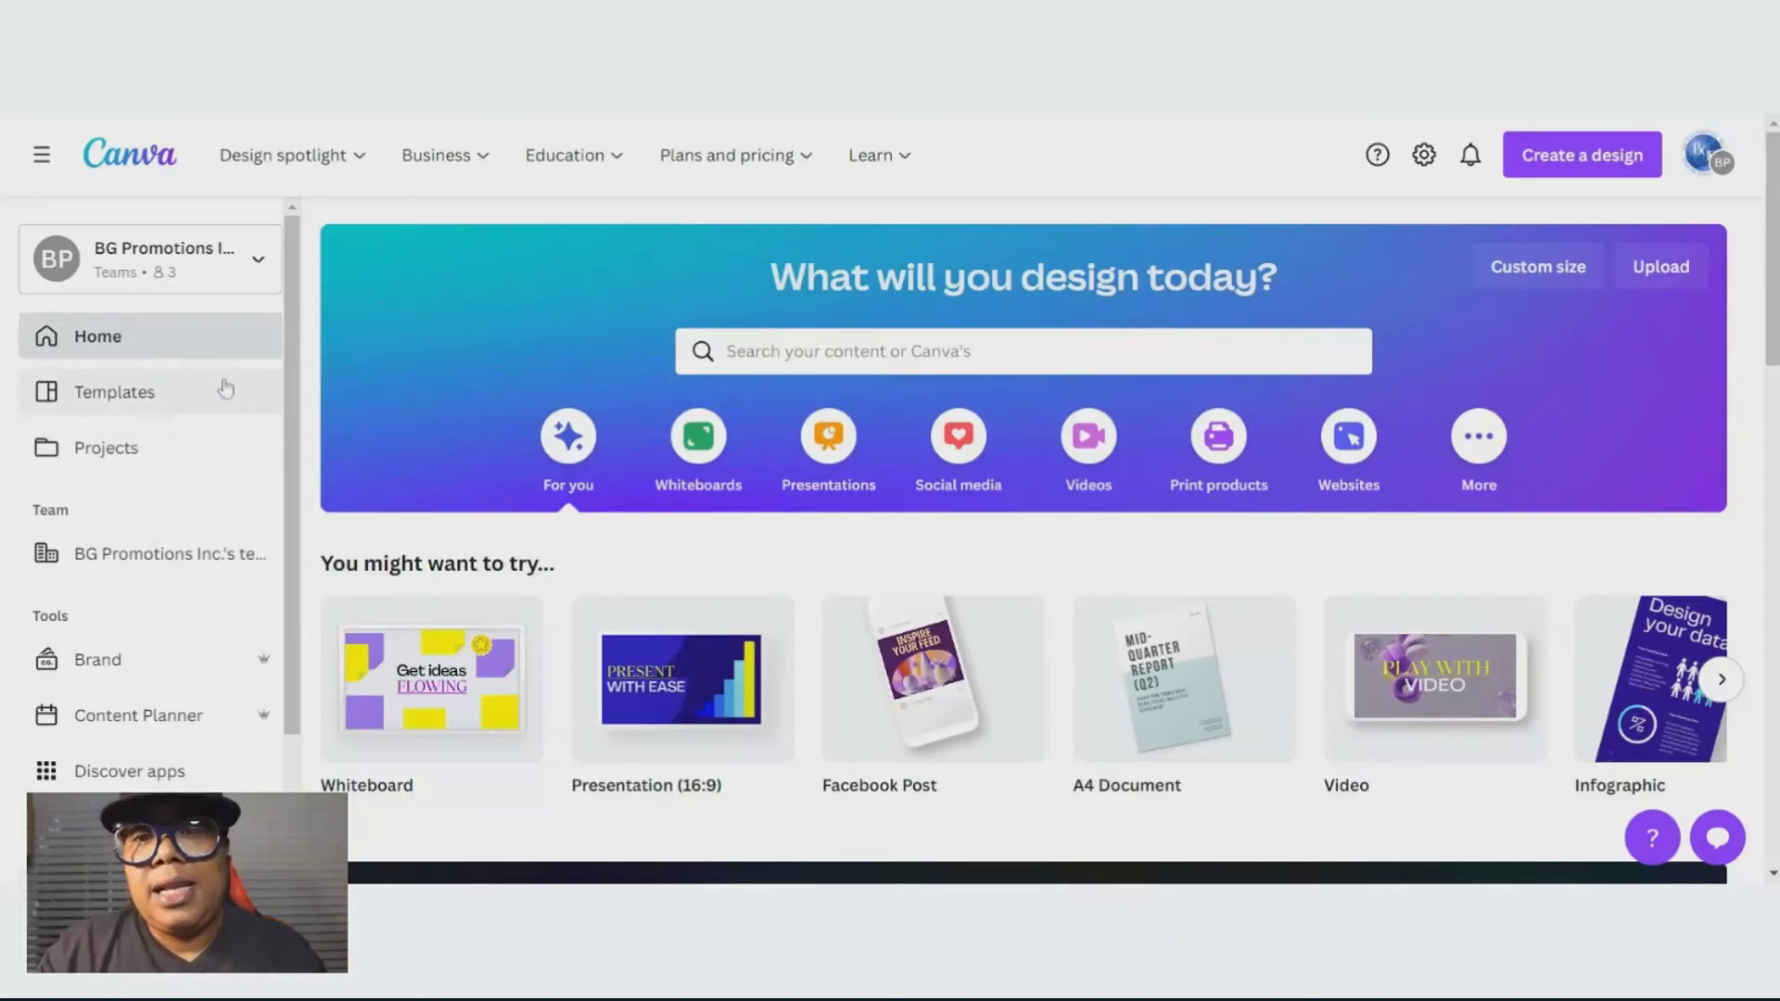
mouse_move(728, 158)
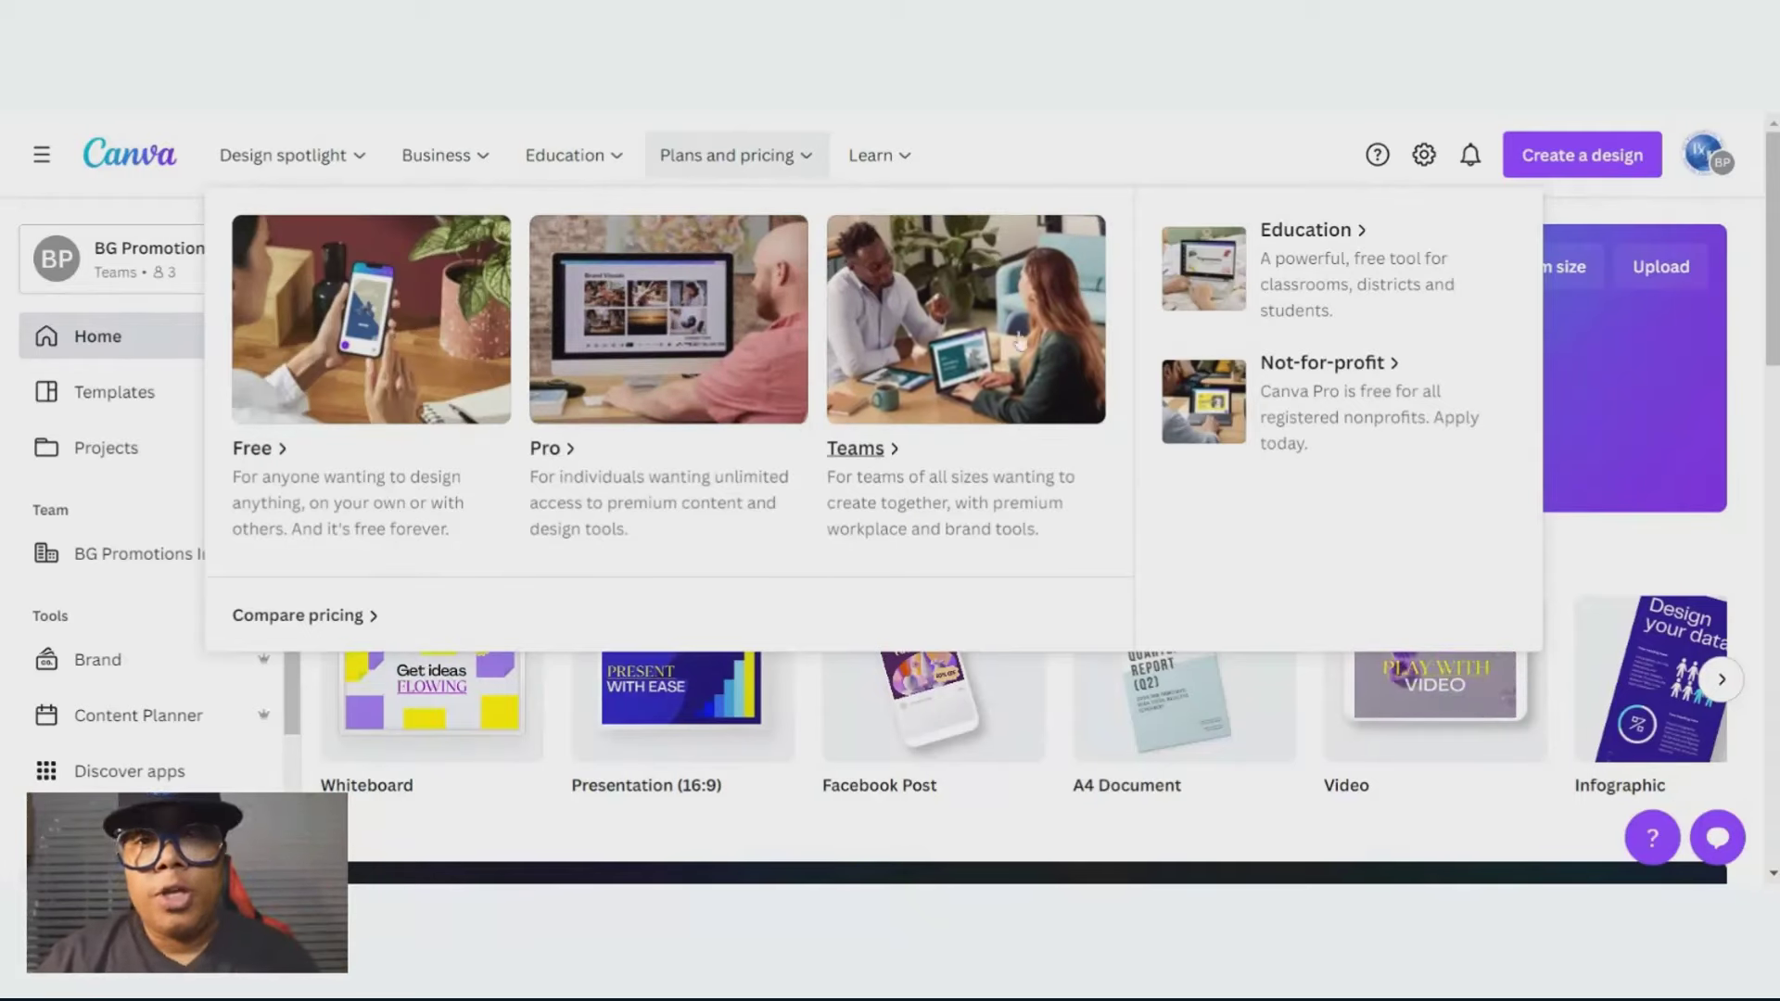
click(1702, 152)
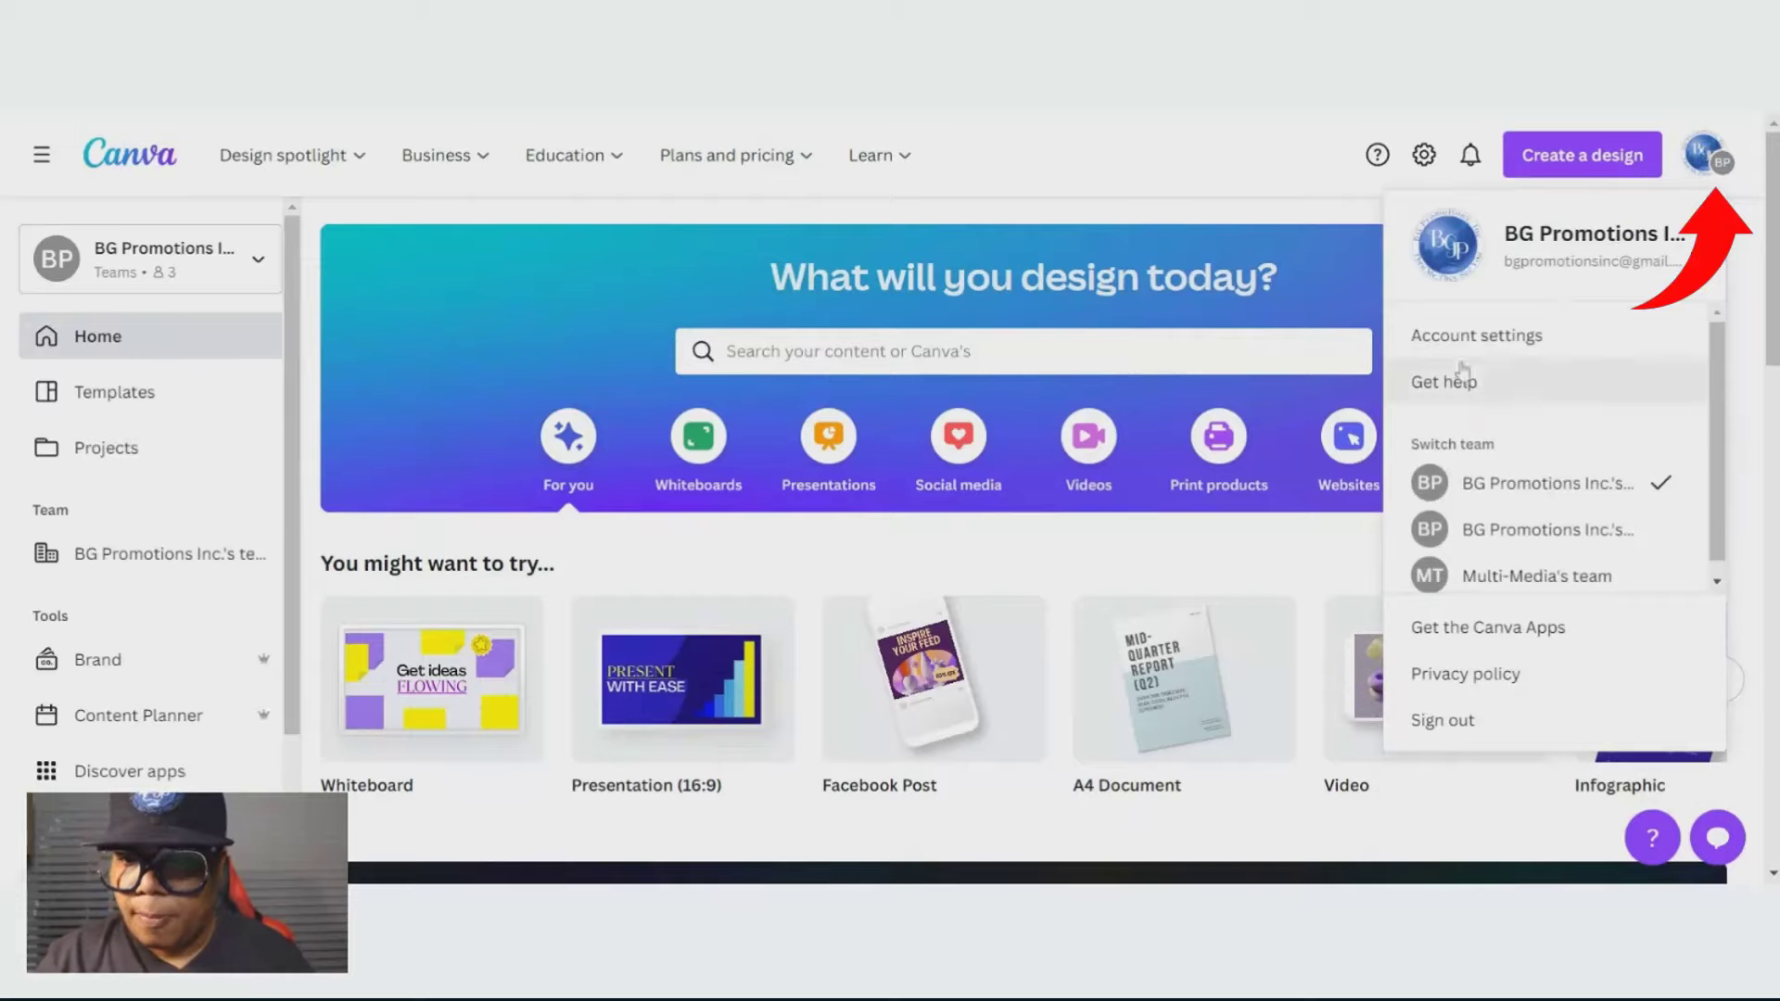
click(1479, 337)
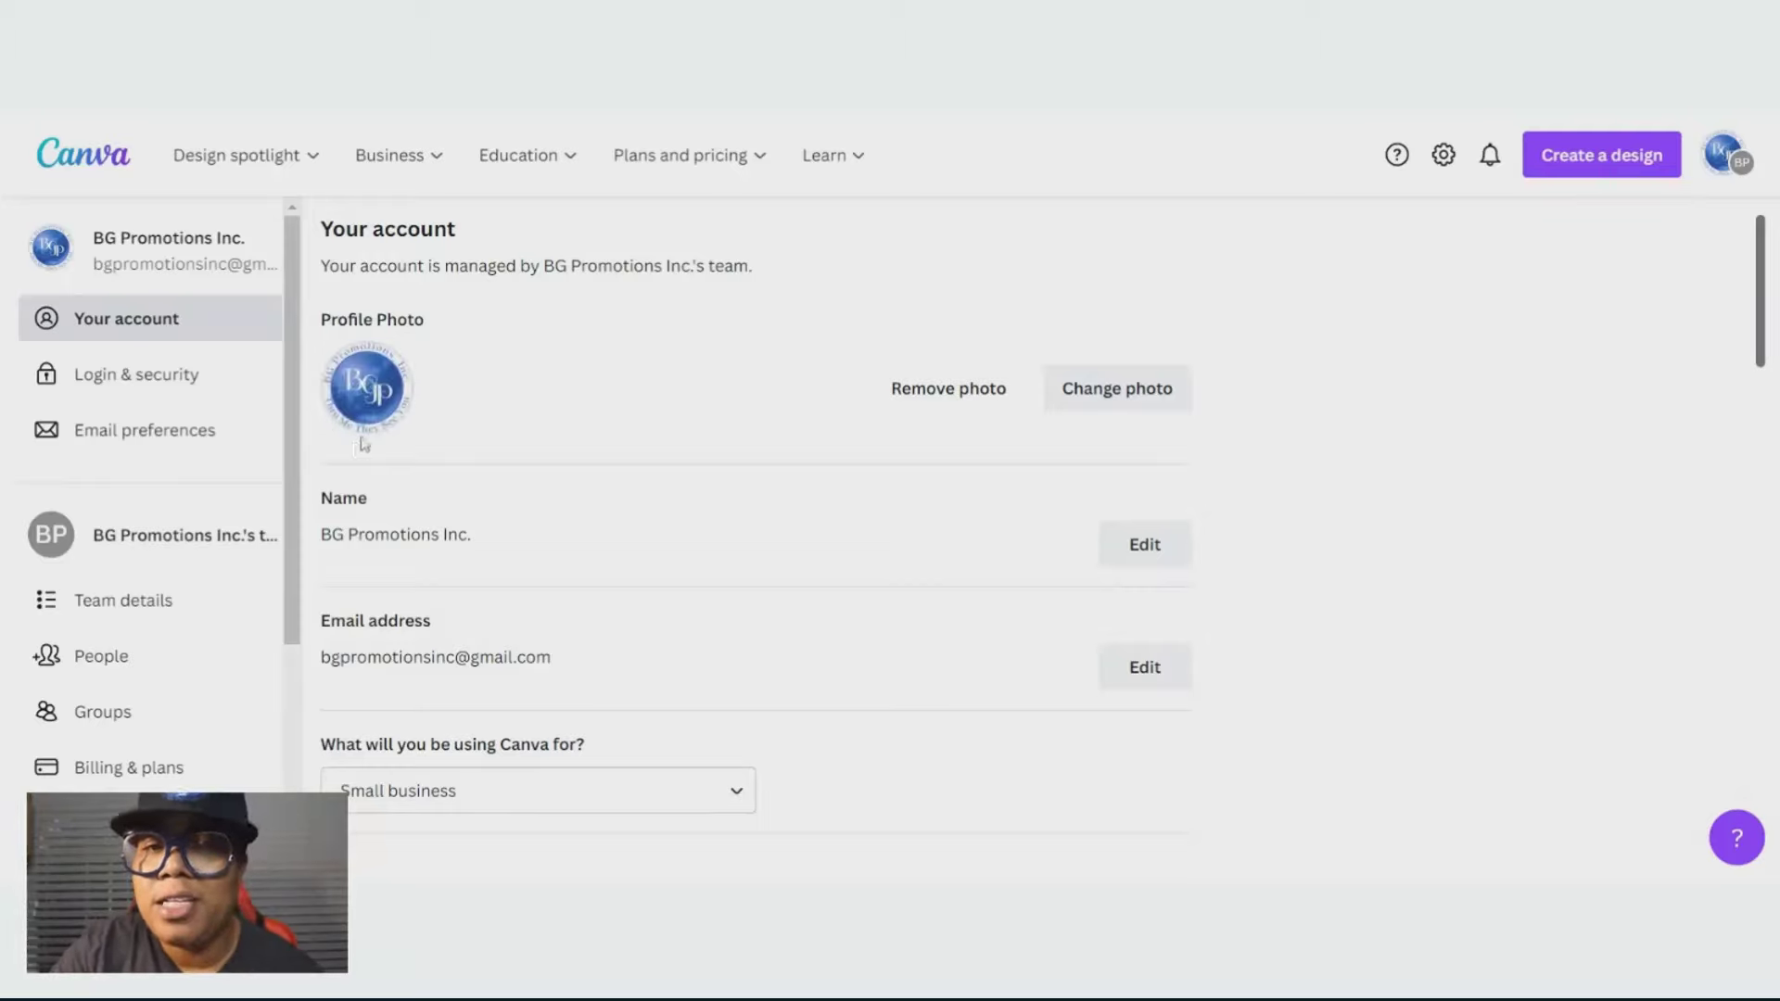
Review the profile details, the Canva usage options and connected services like Google and Dropbox
scroll(455, 464, down, 3)
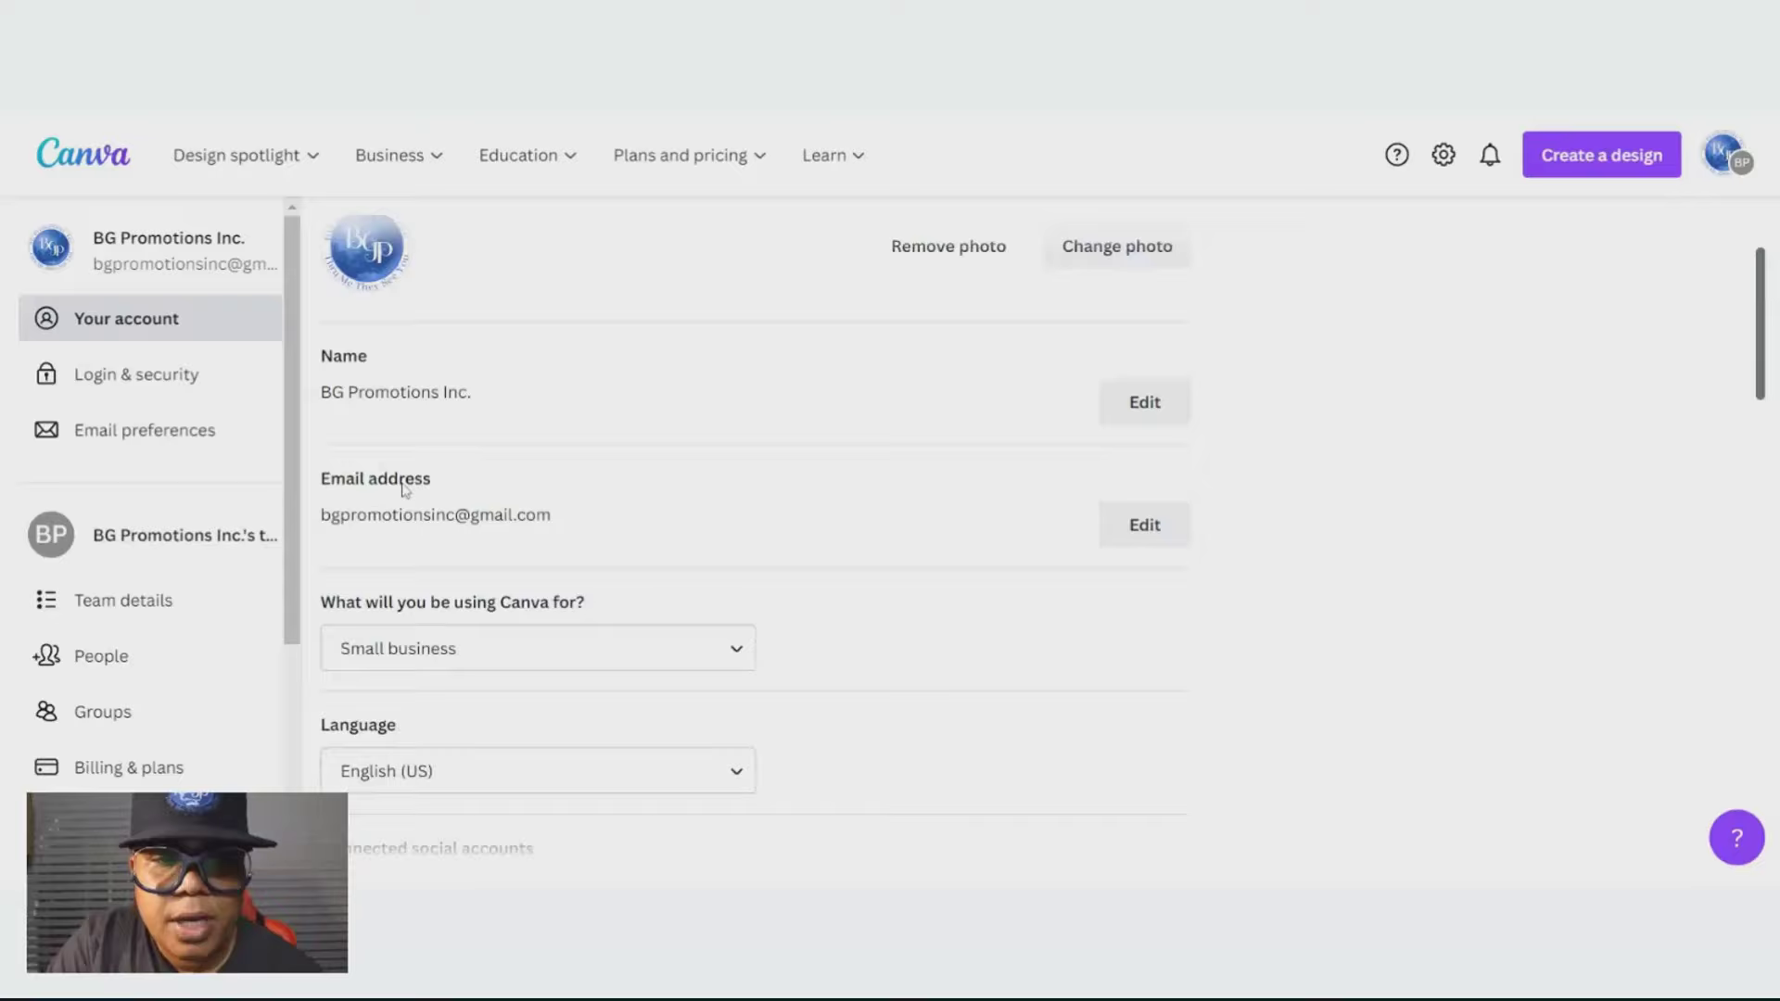
scroll(559, 411, down, 2)
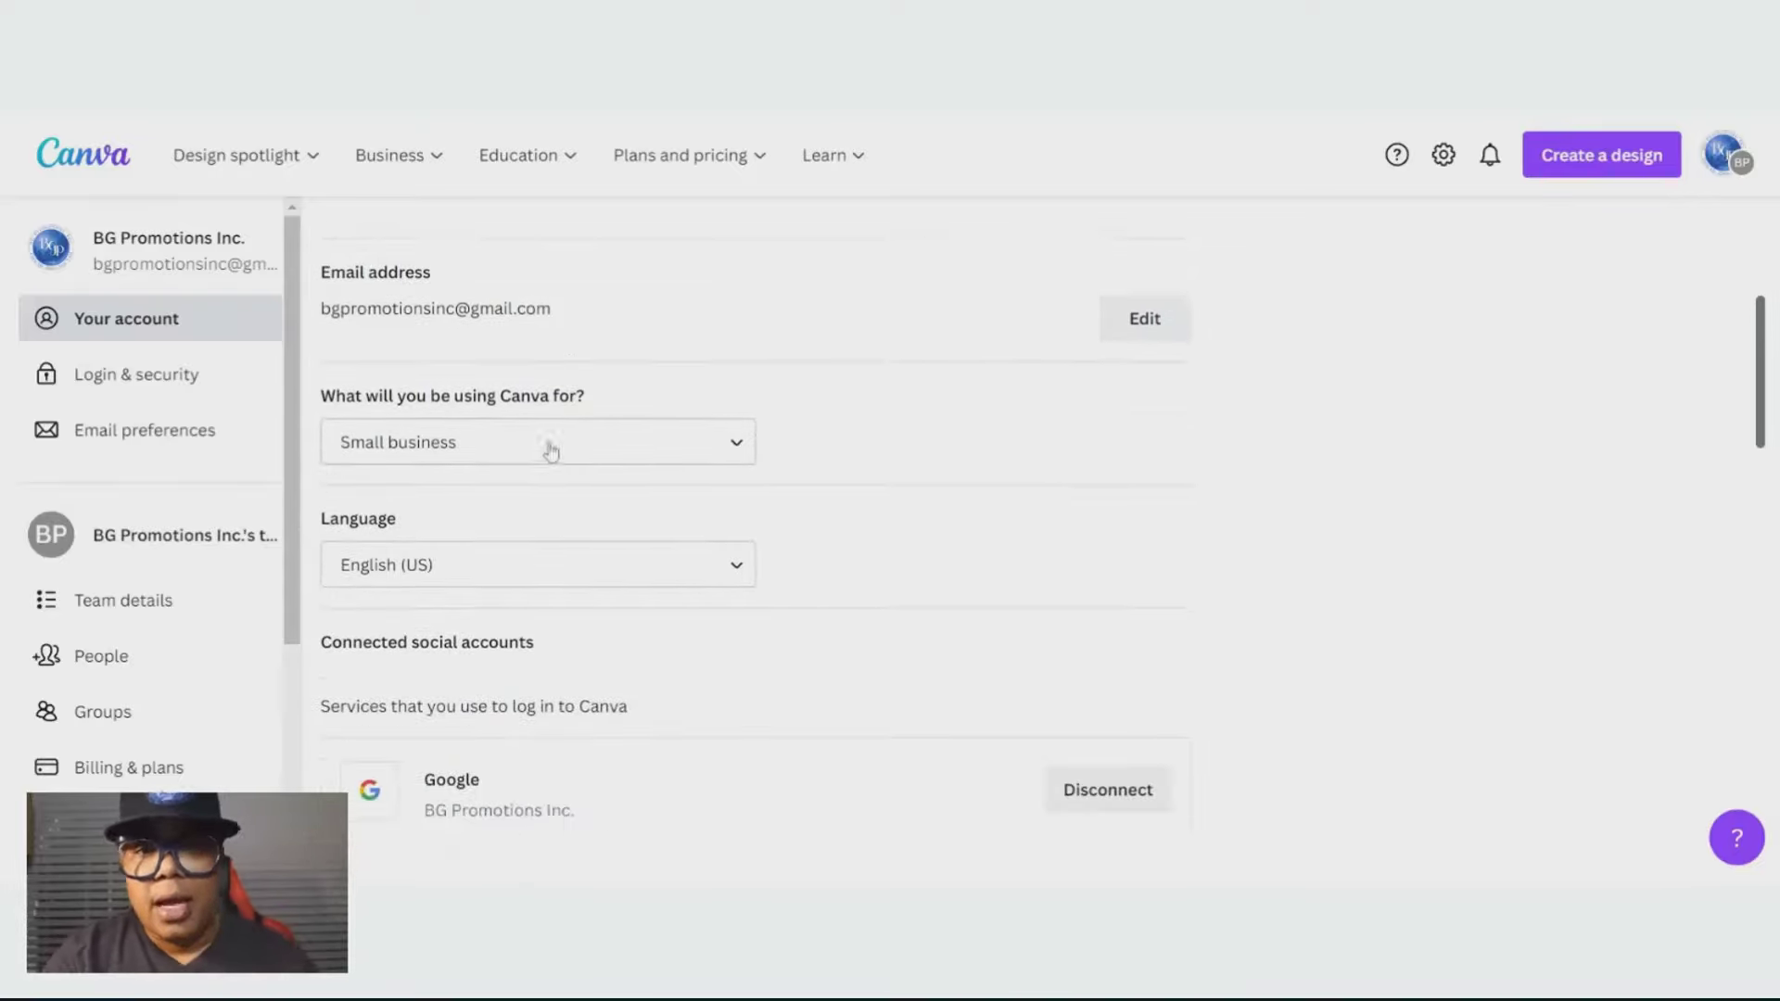
click(573, 443)
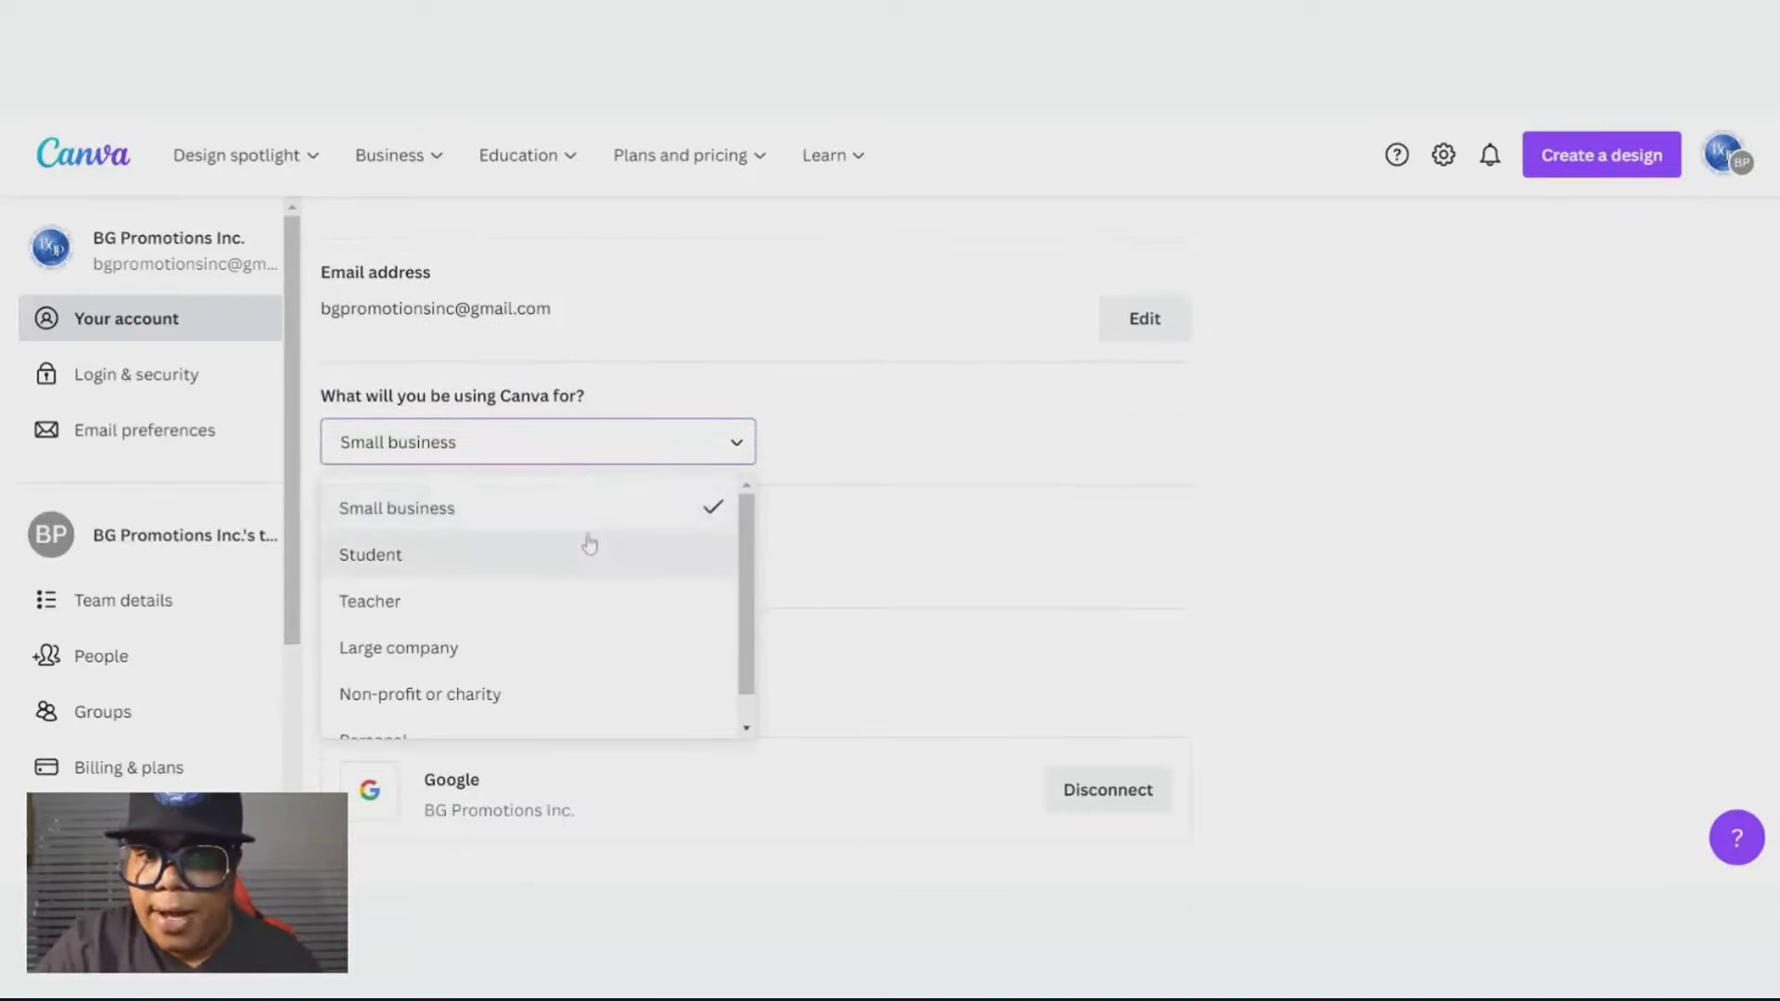
scroll(598, 533, down, 1)
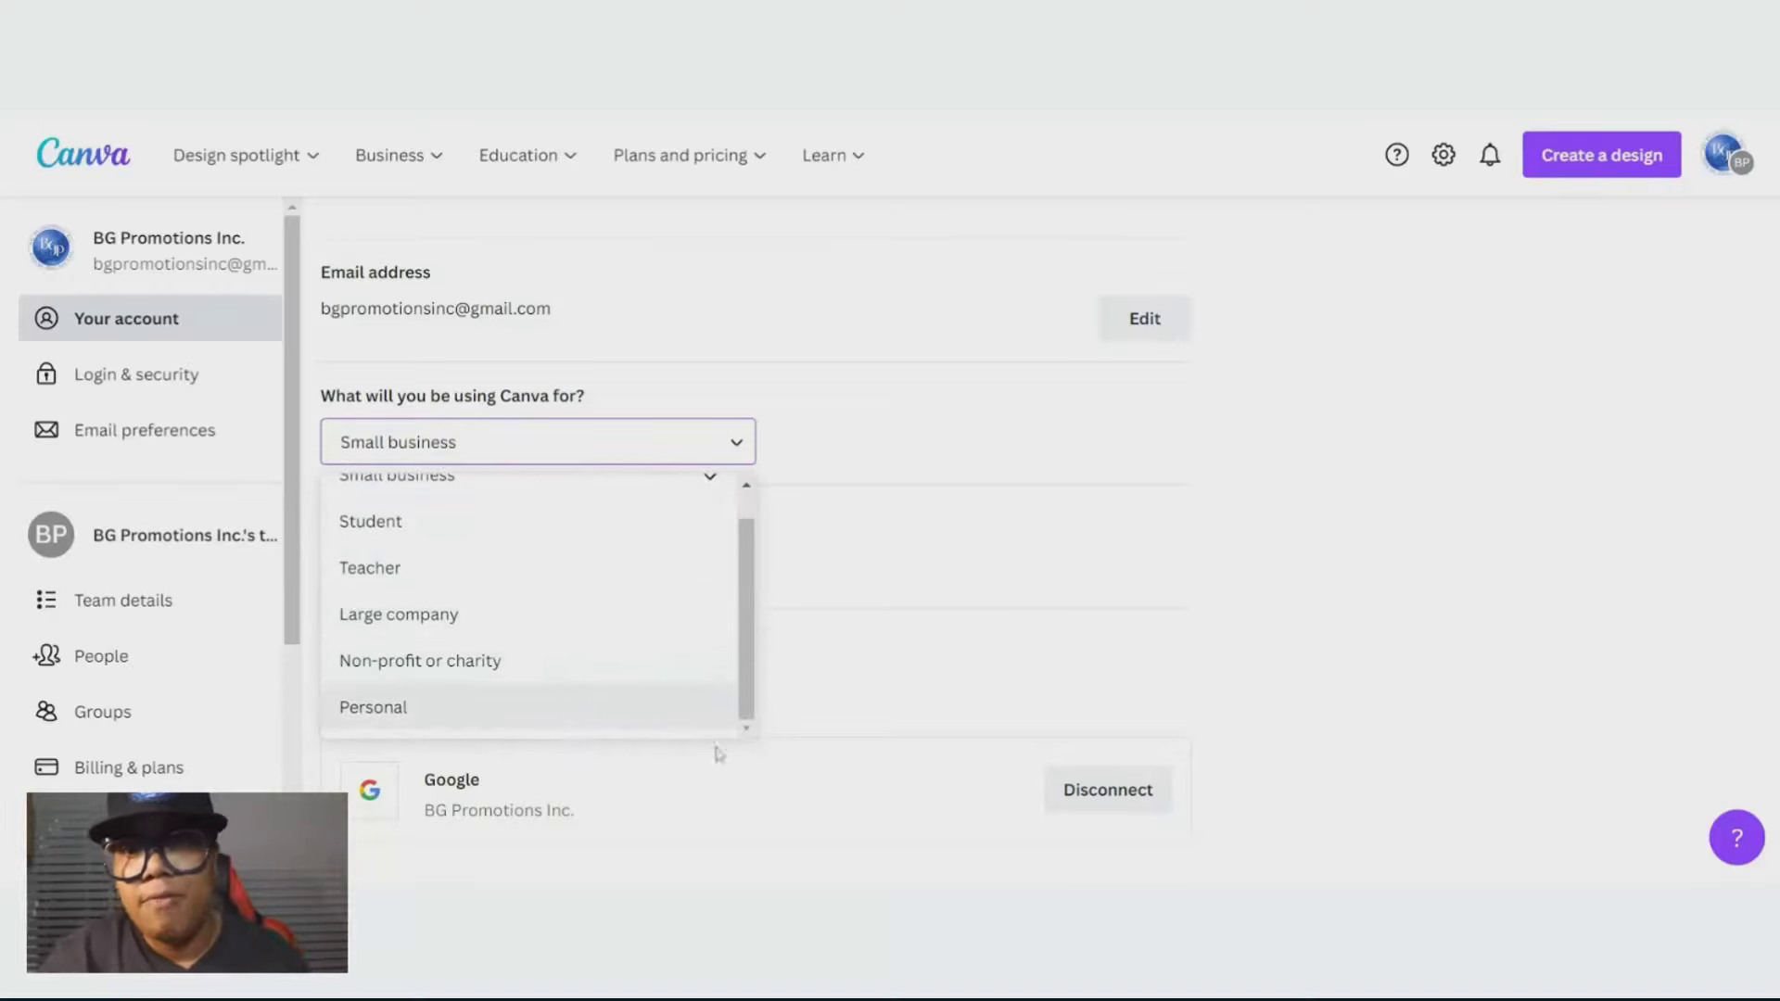
scroll(753, 631, down, 3)
scroll(753, 631, down, 2)
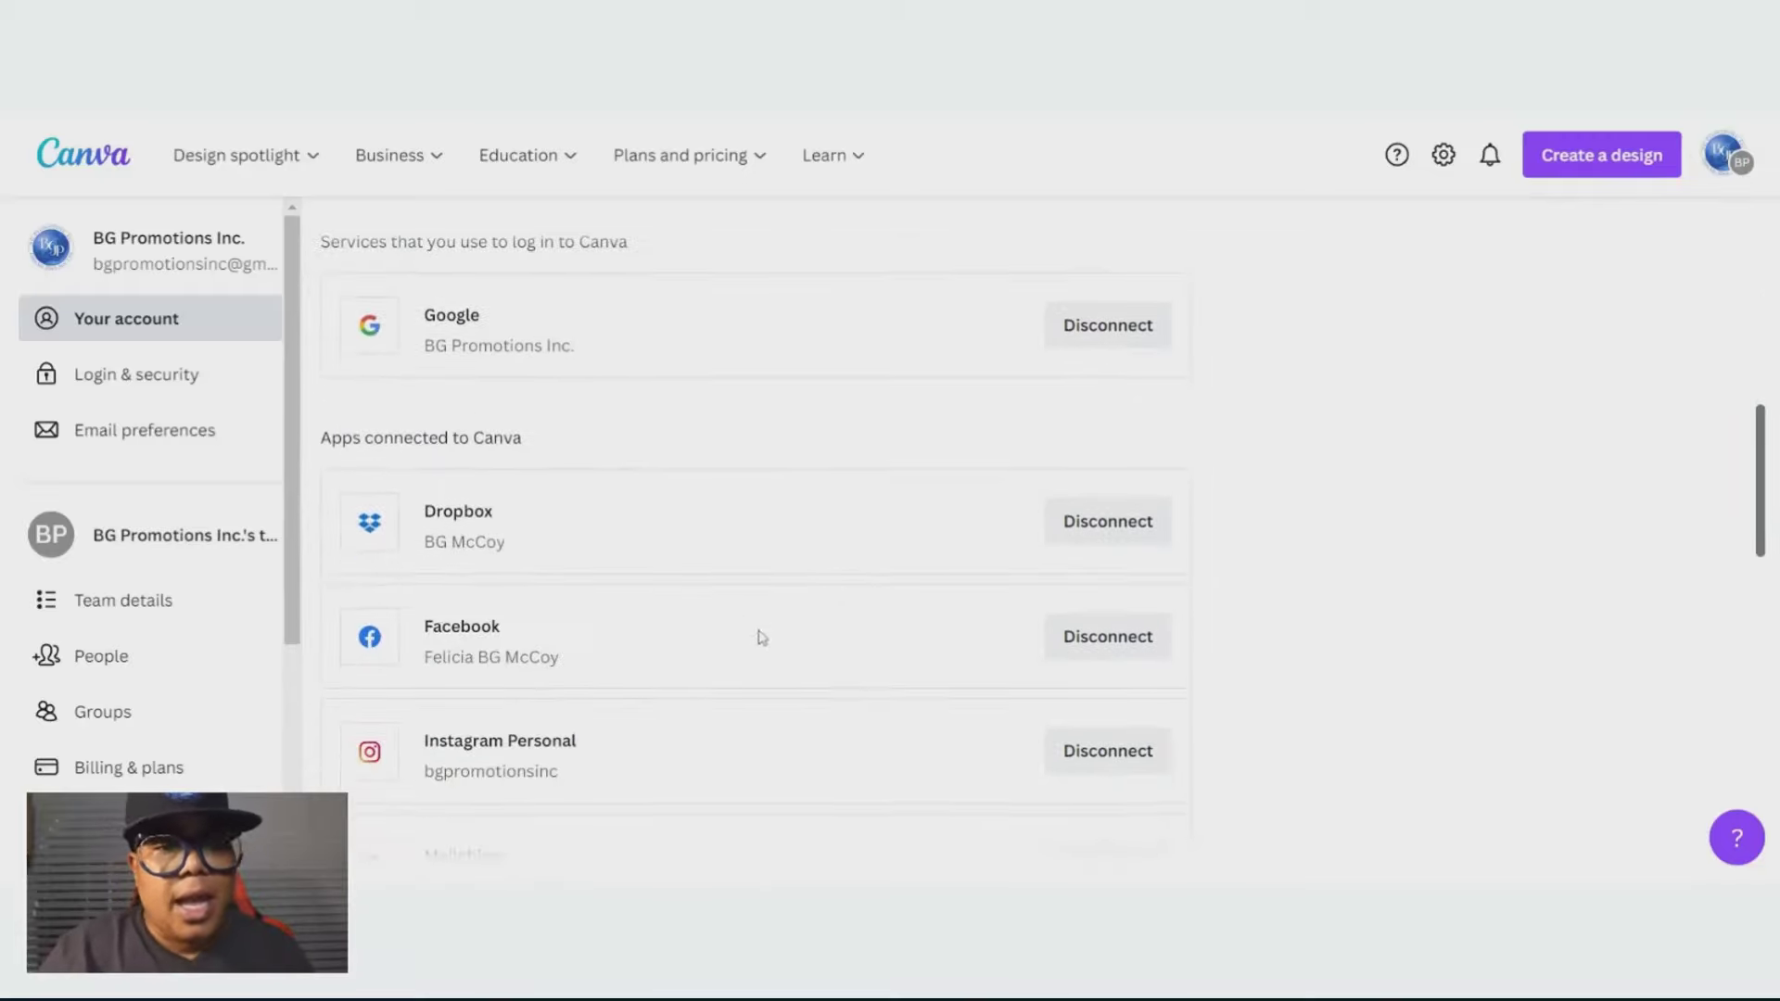
scroll(102, 529, down, 1)
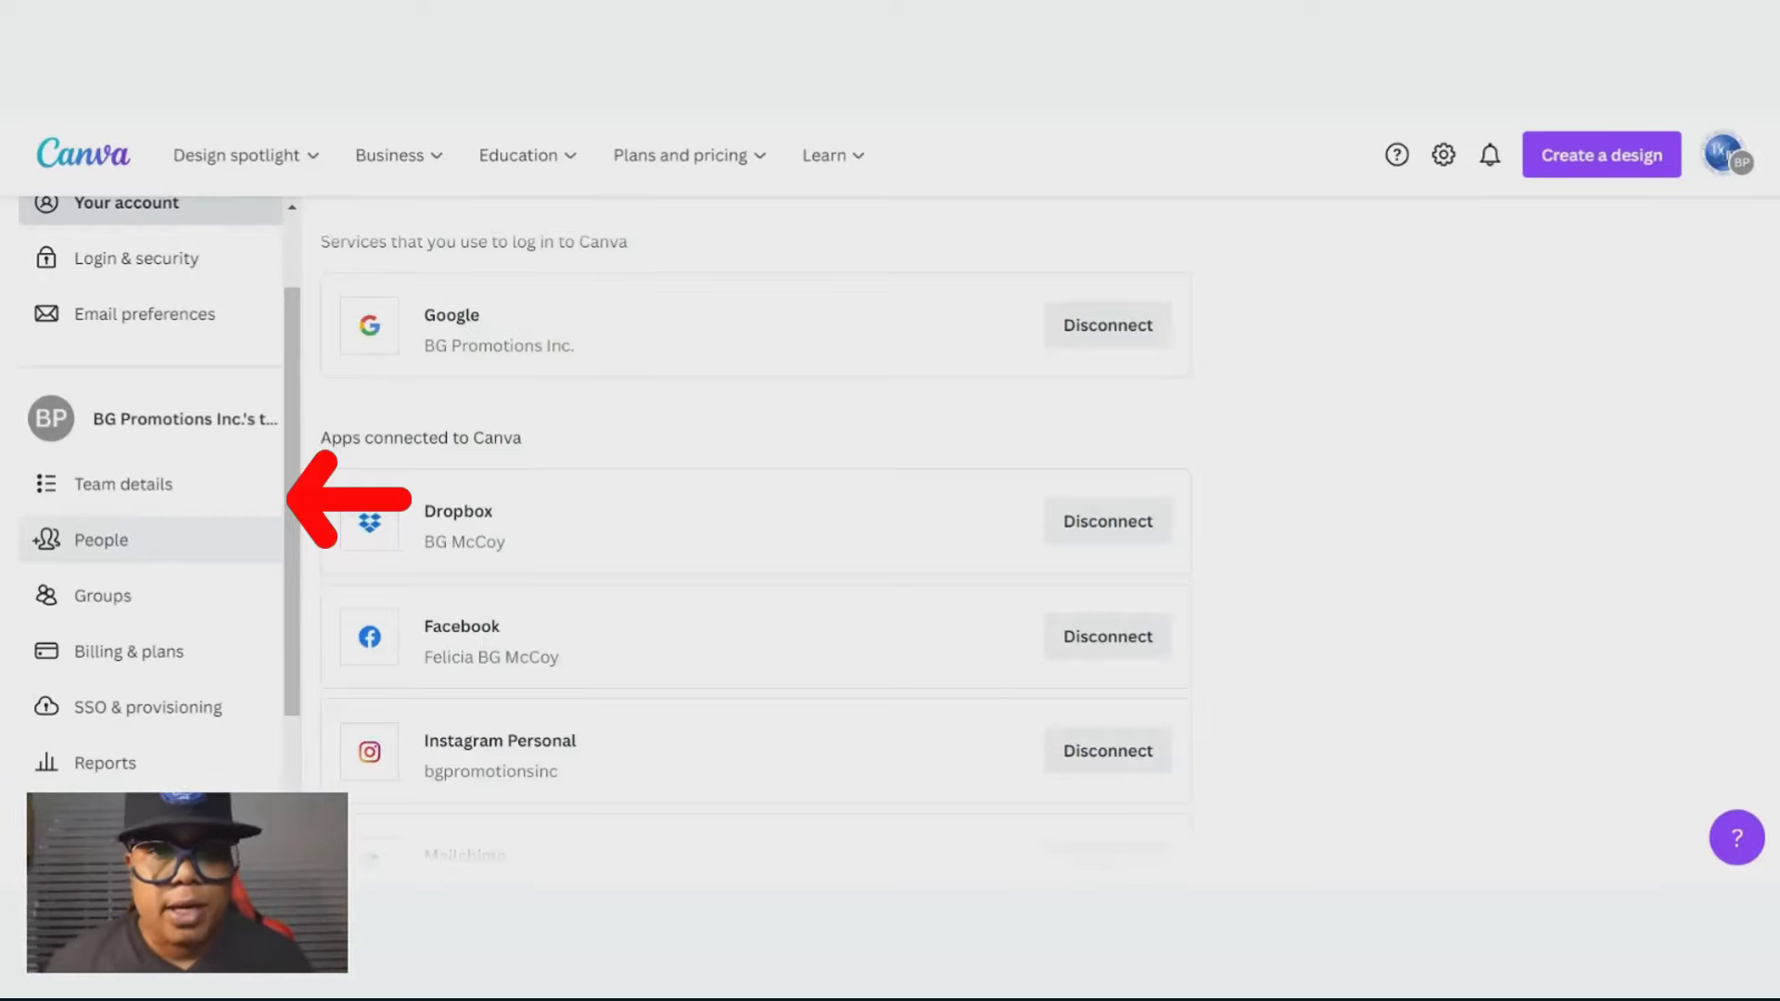
scroll(179, 496, up, 1)
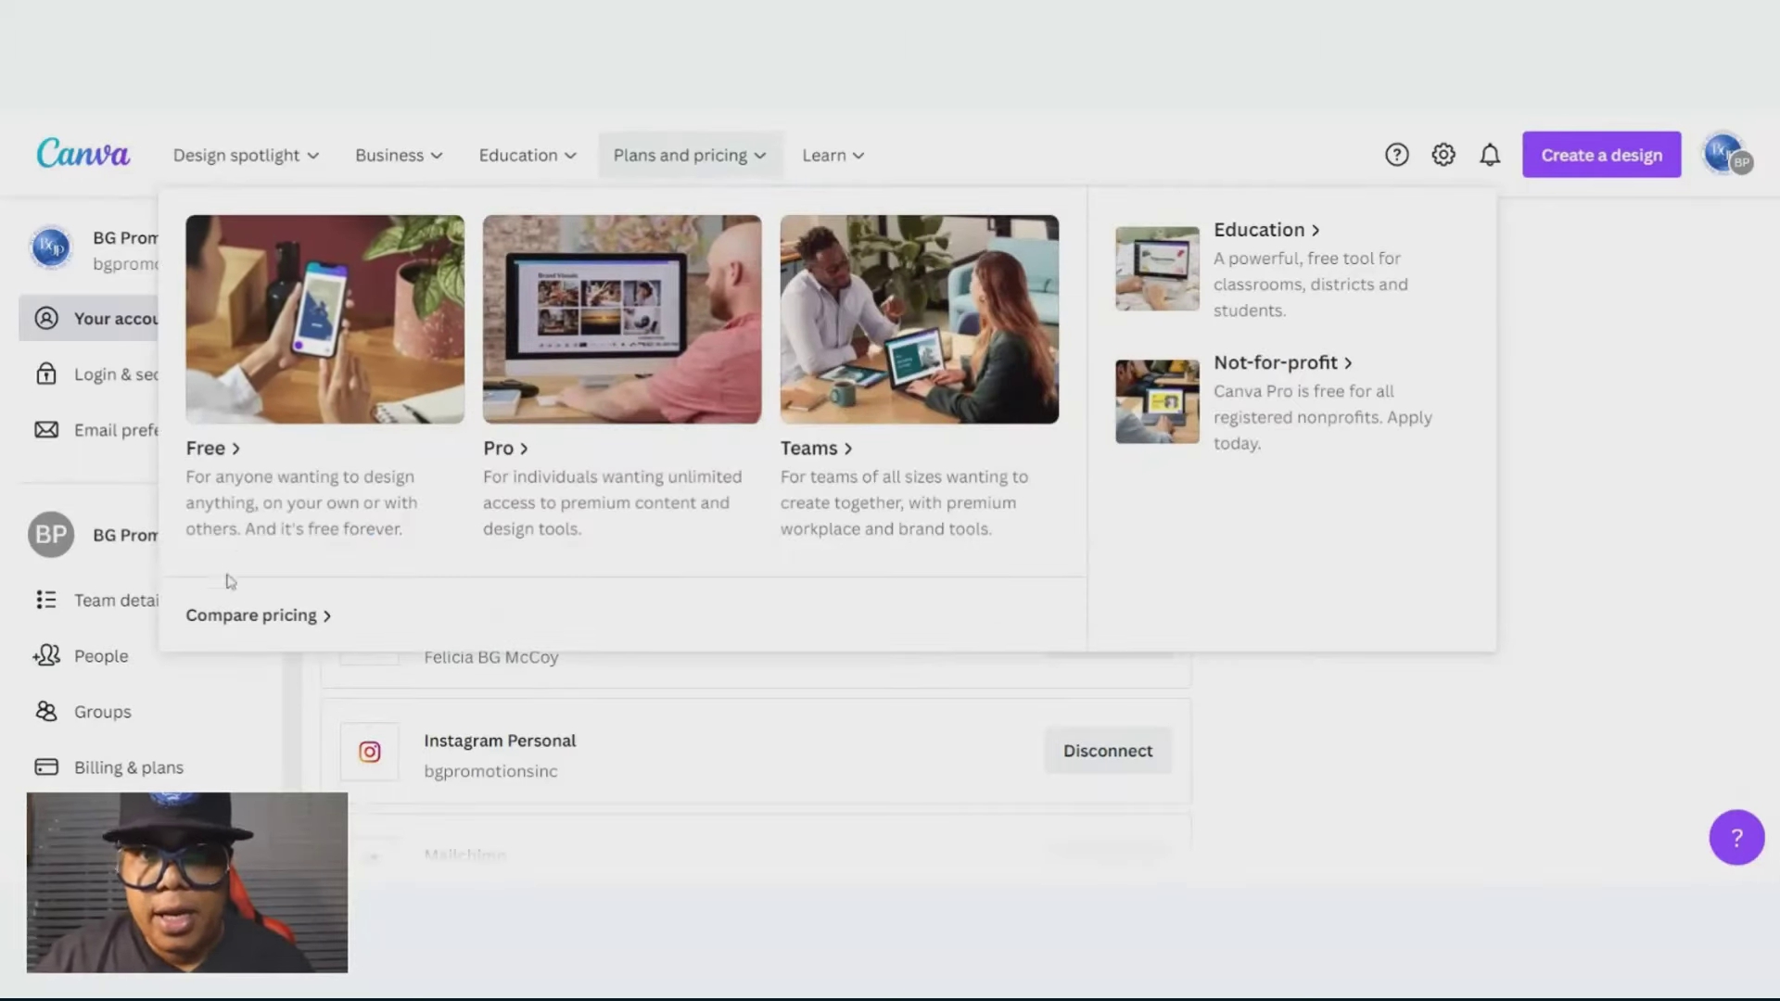
Open the Compare pricing page and browse the plan cards
click(301, 617)
scroll(664, 436, down, 5)
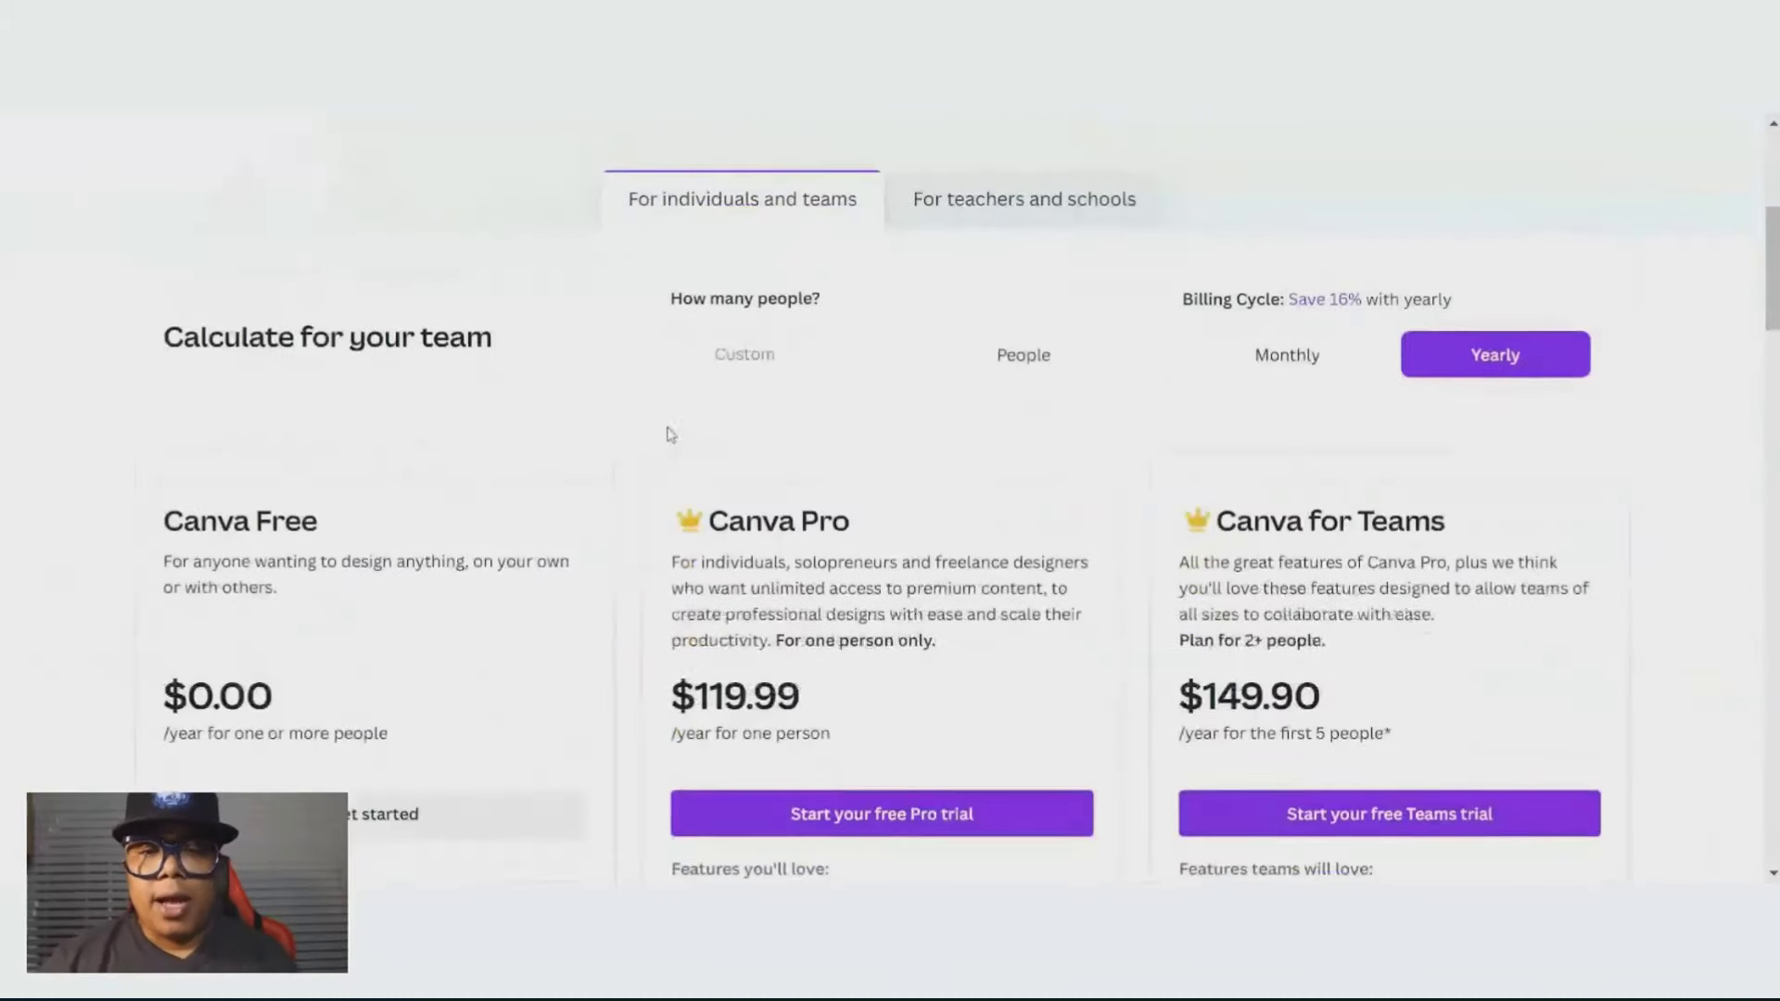
scroll(679, 436, down, 4)
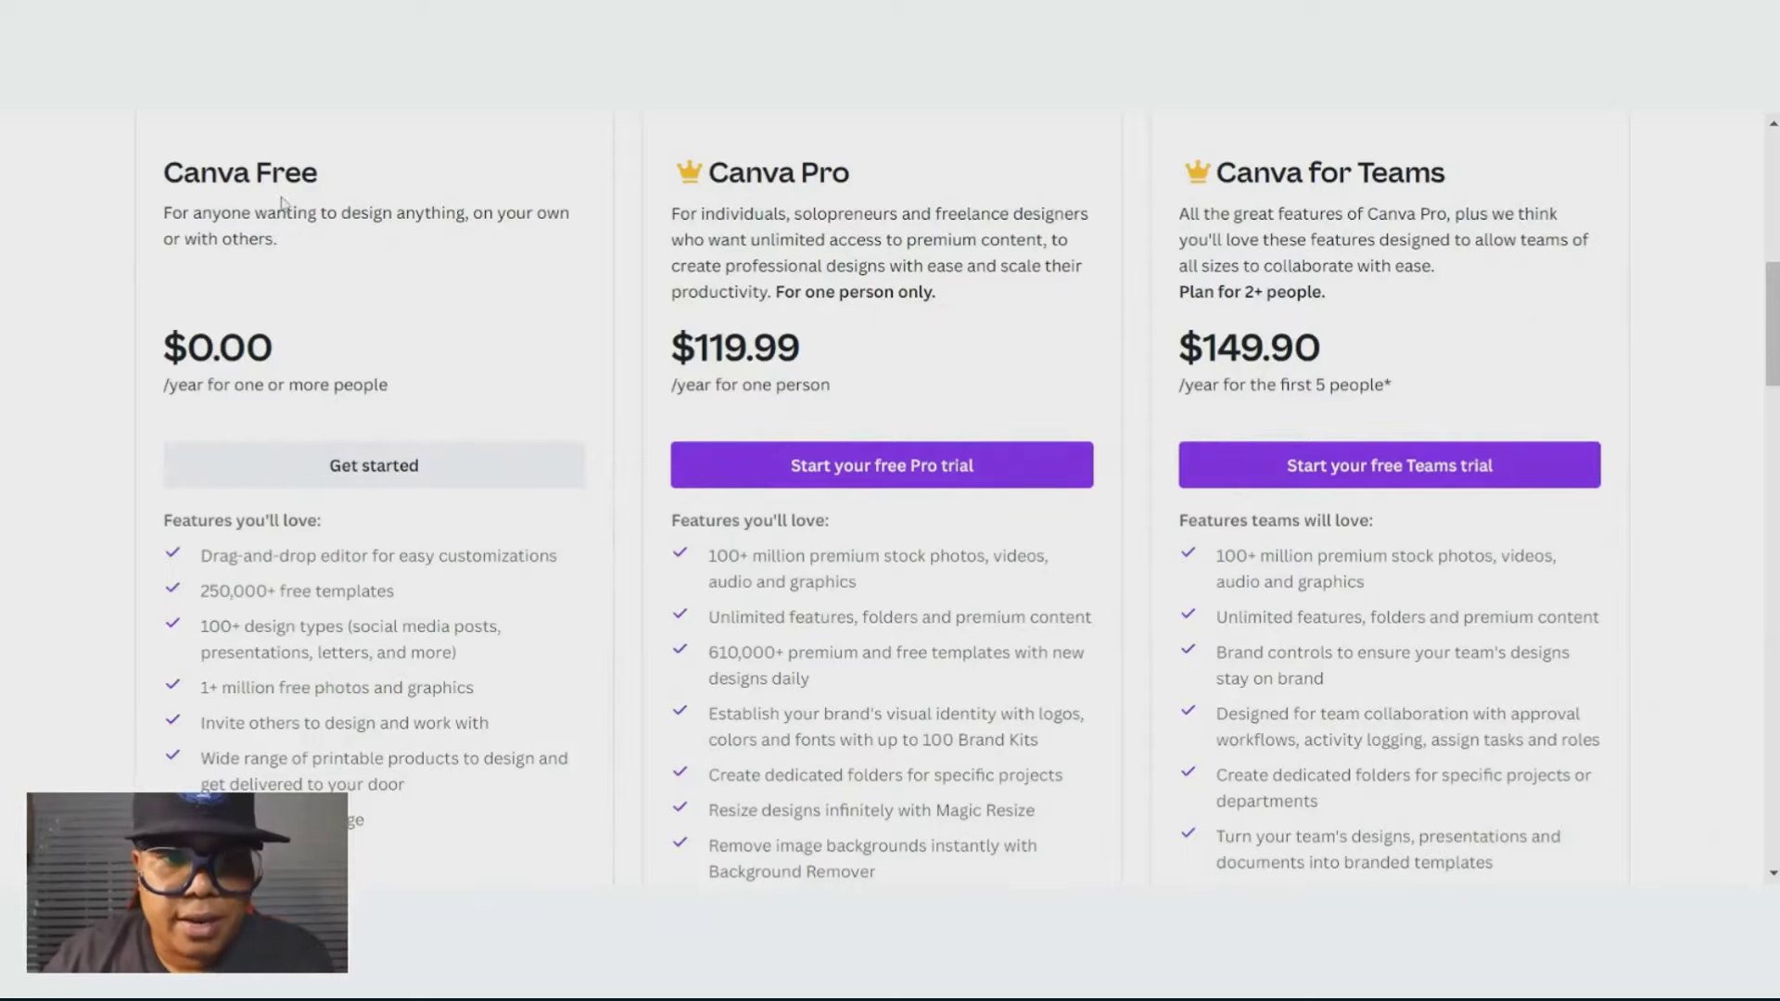
scroll(367, 375, down, 1)
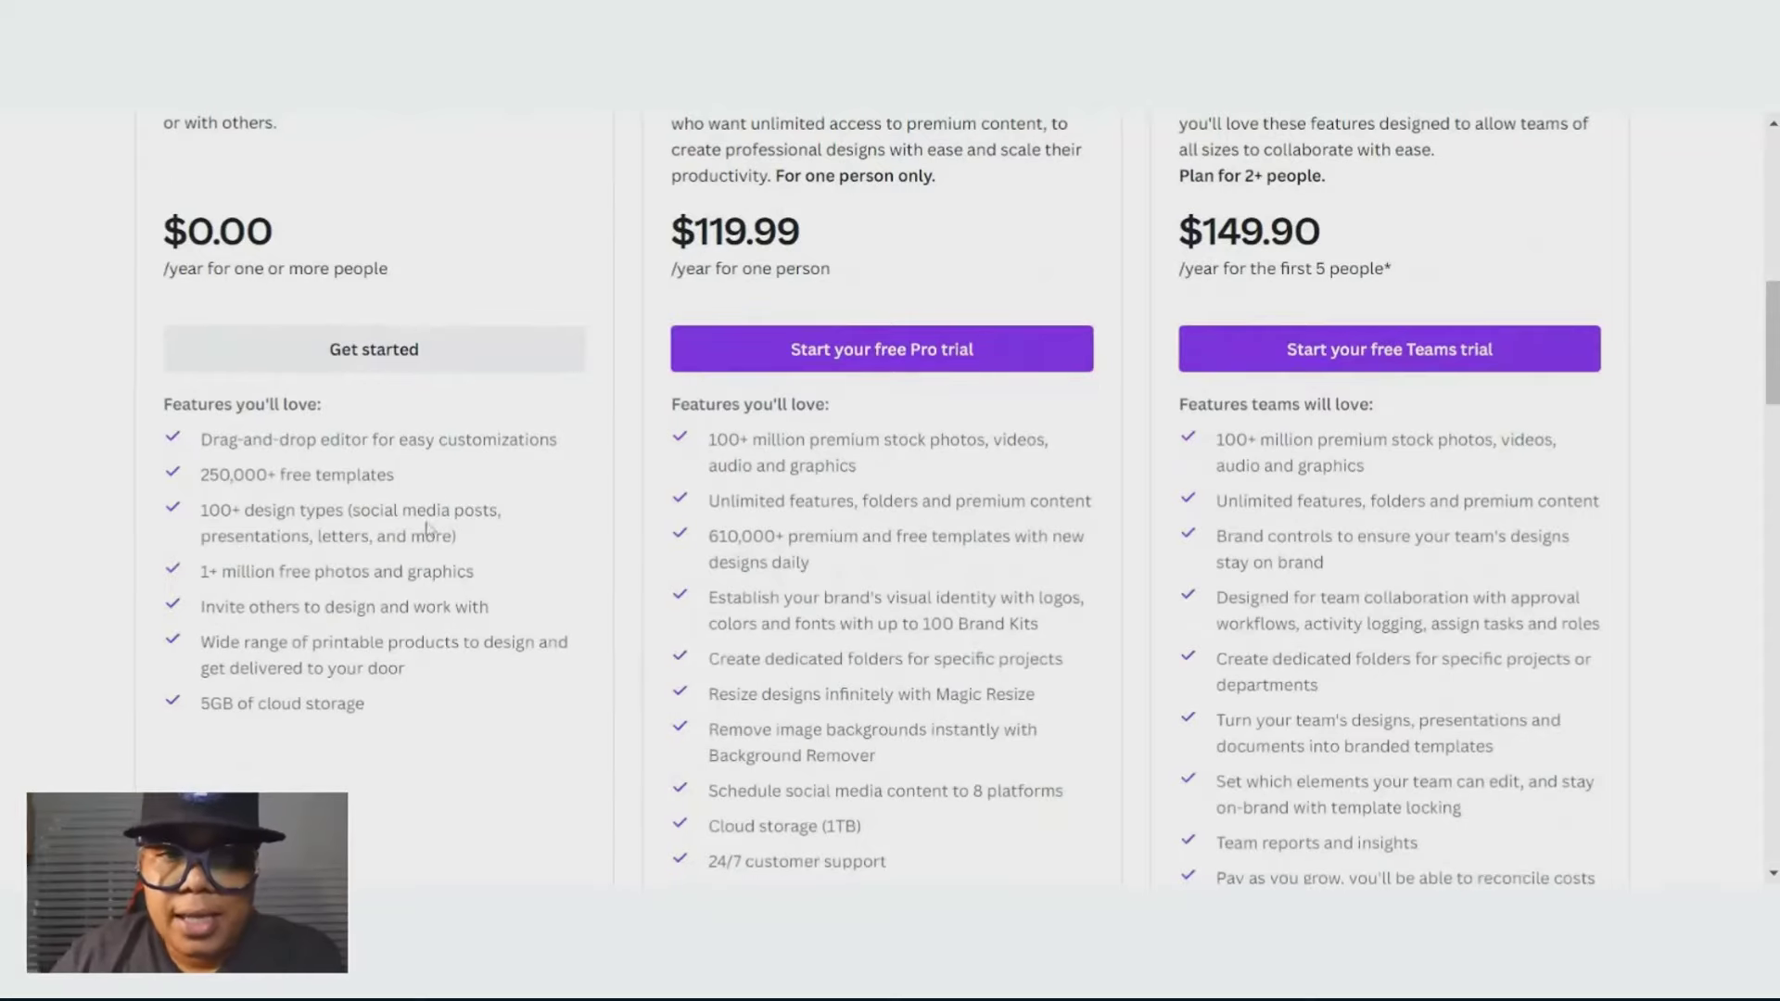
scroll(1170, 507, down, 1)
scroll(1170, 507, down, 4)
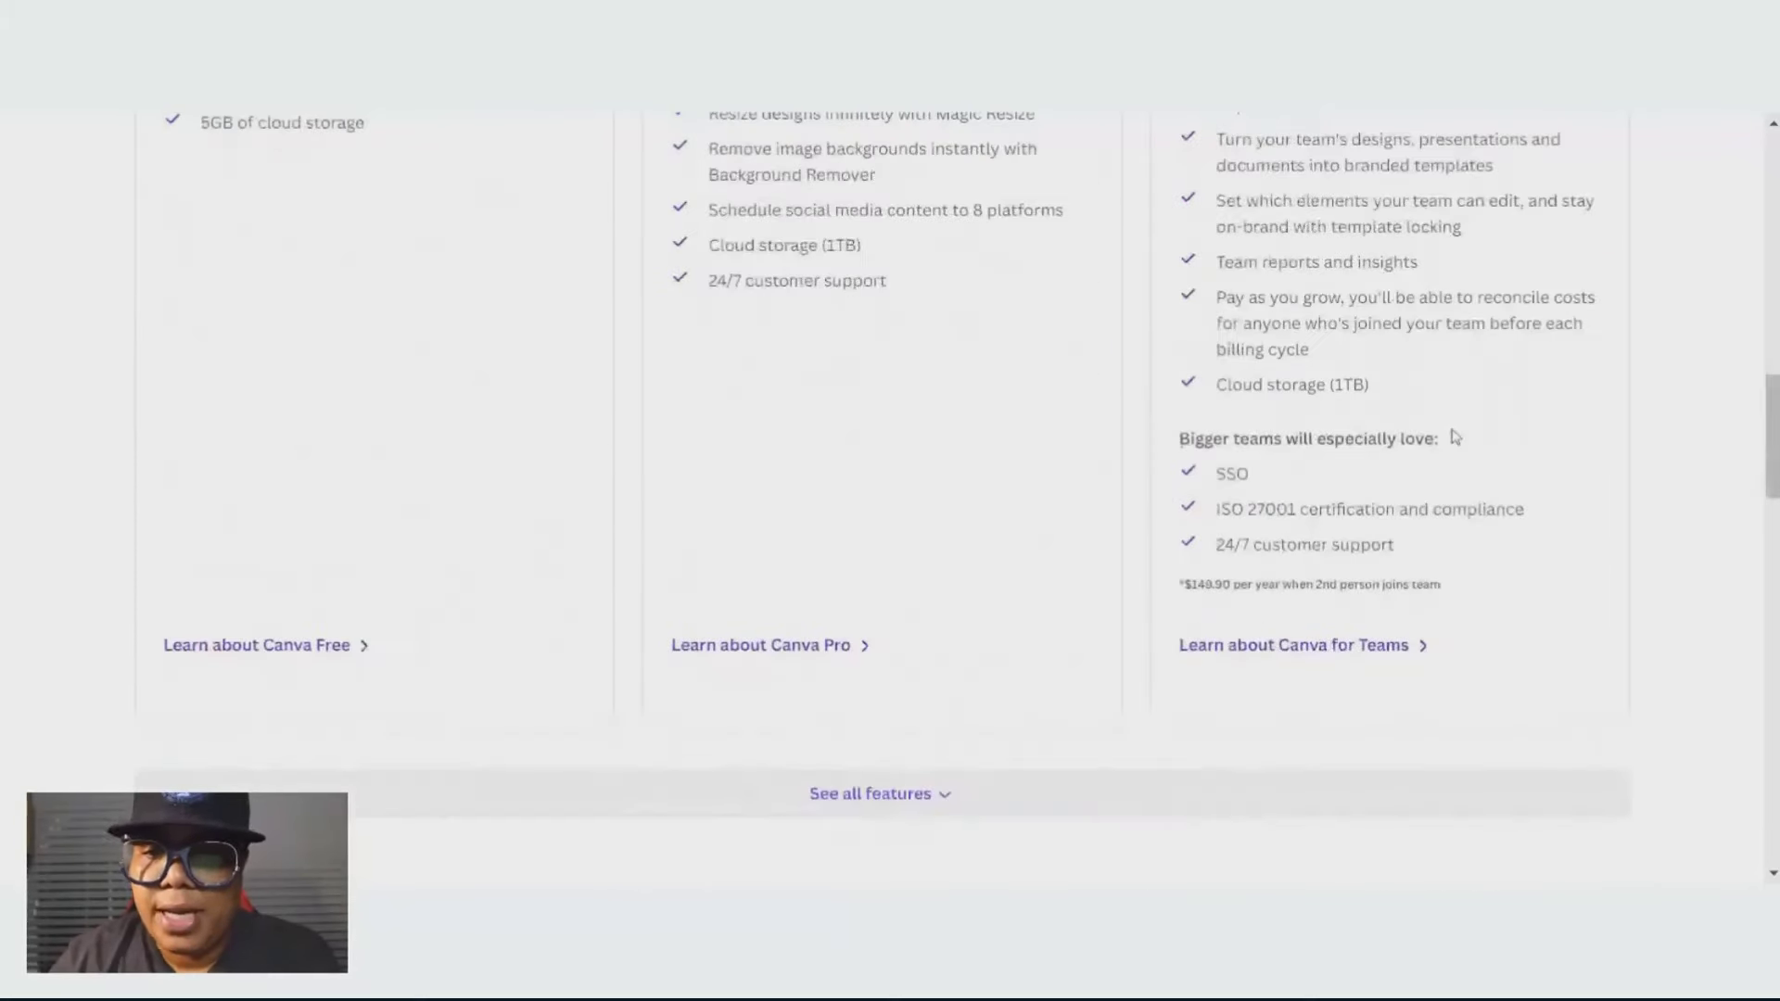
scroll(1343, 437, up, 6)
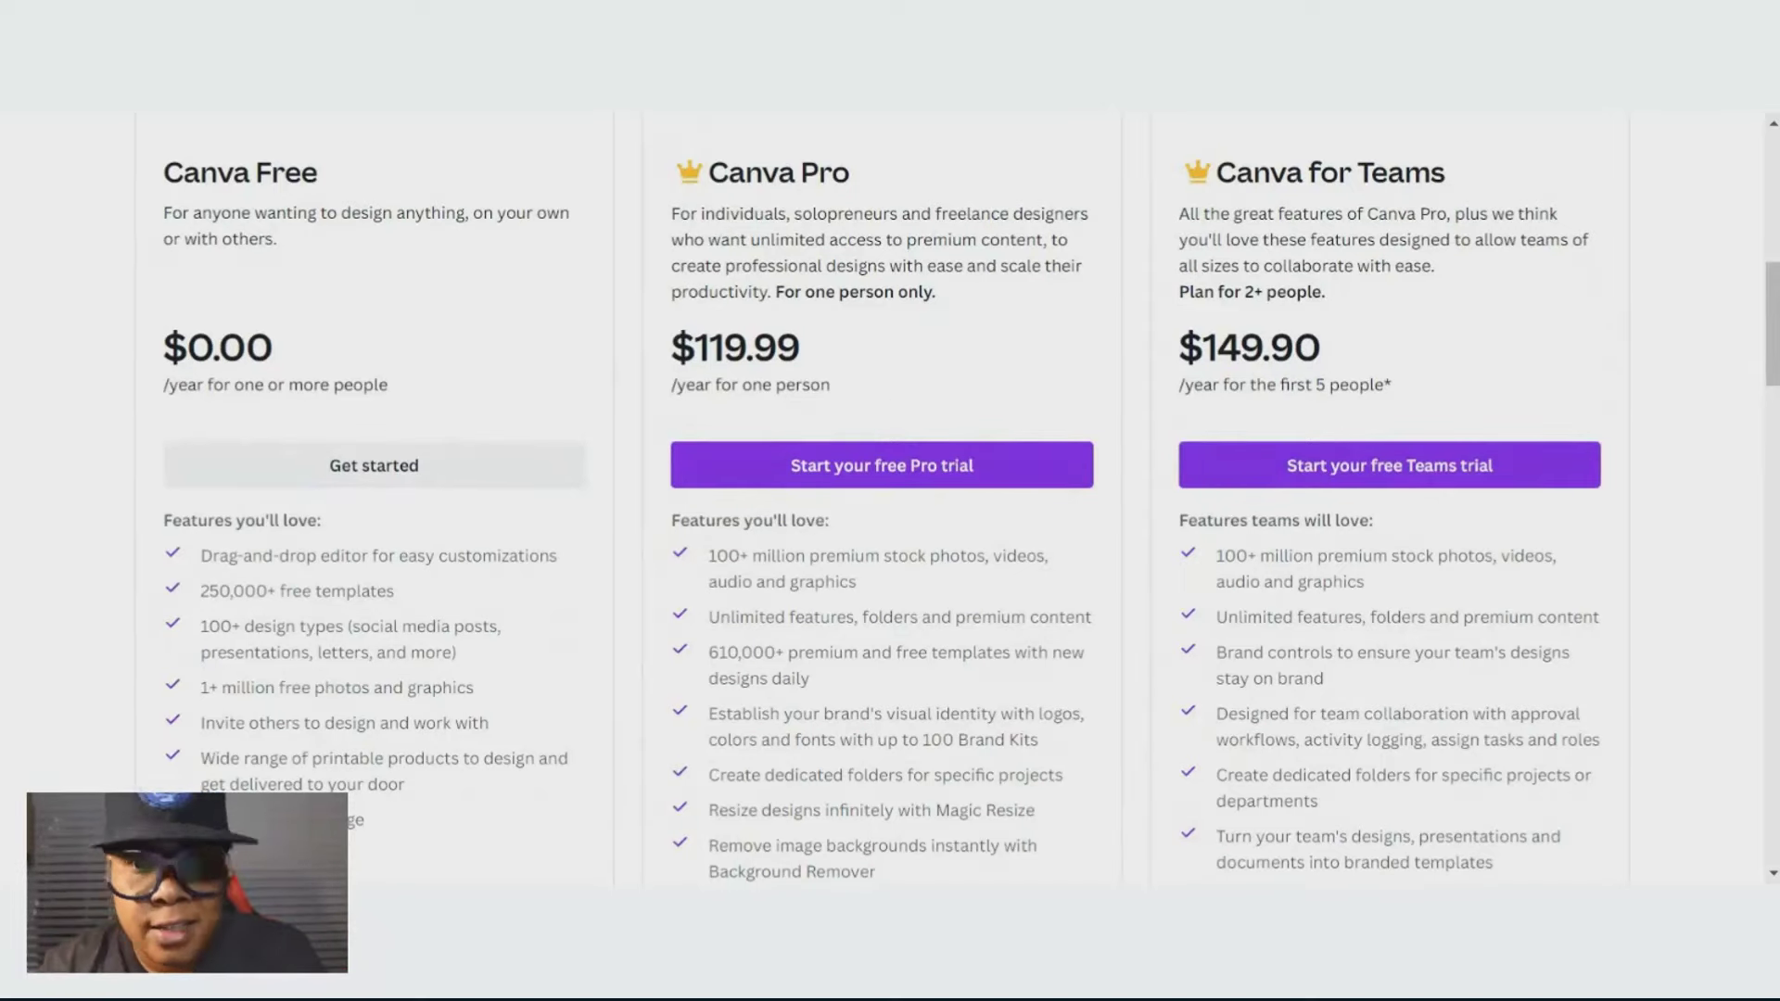
scroll(1101, 389, up, 3)
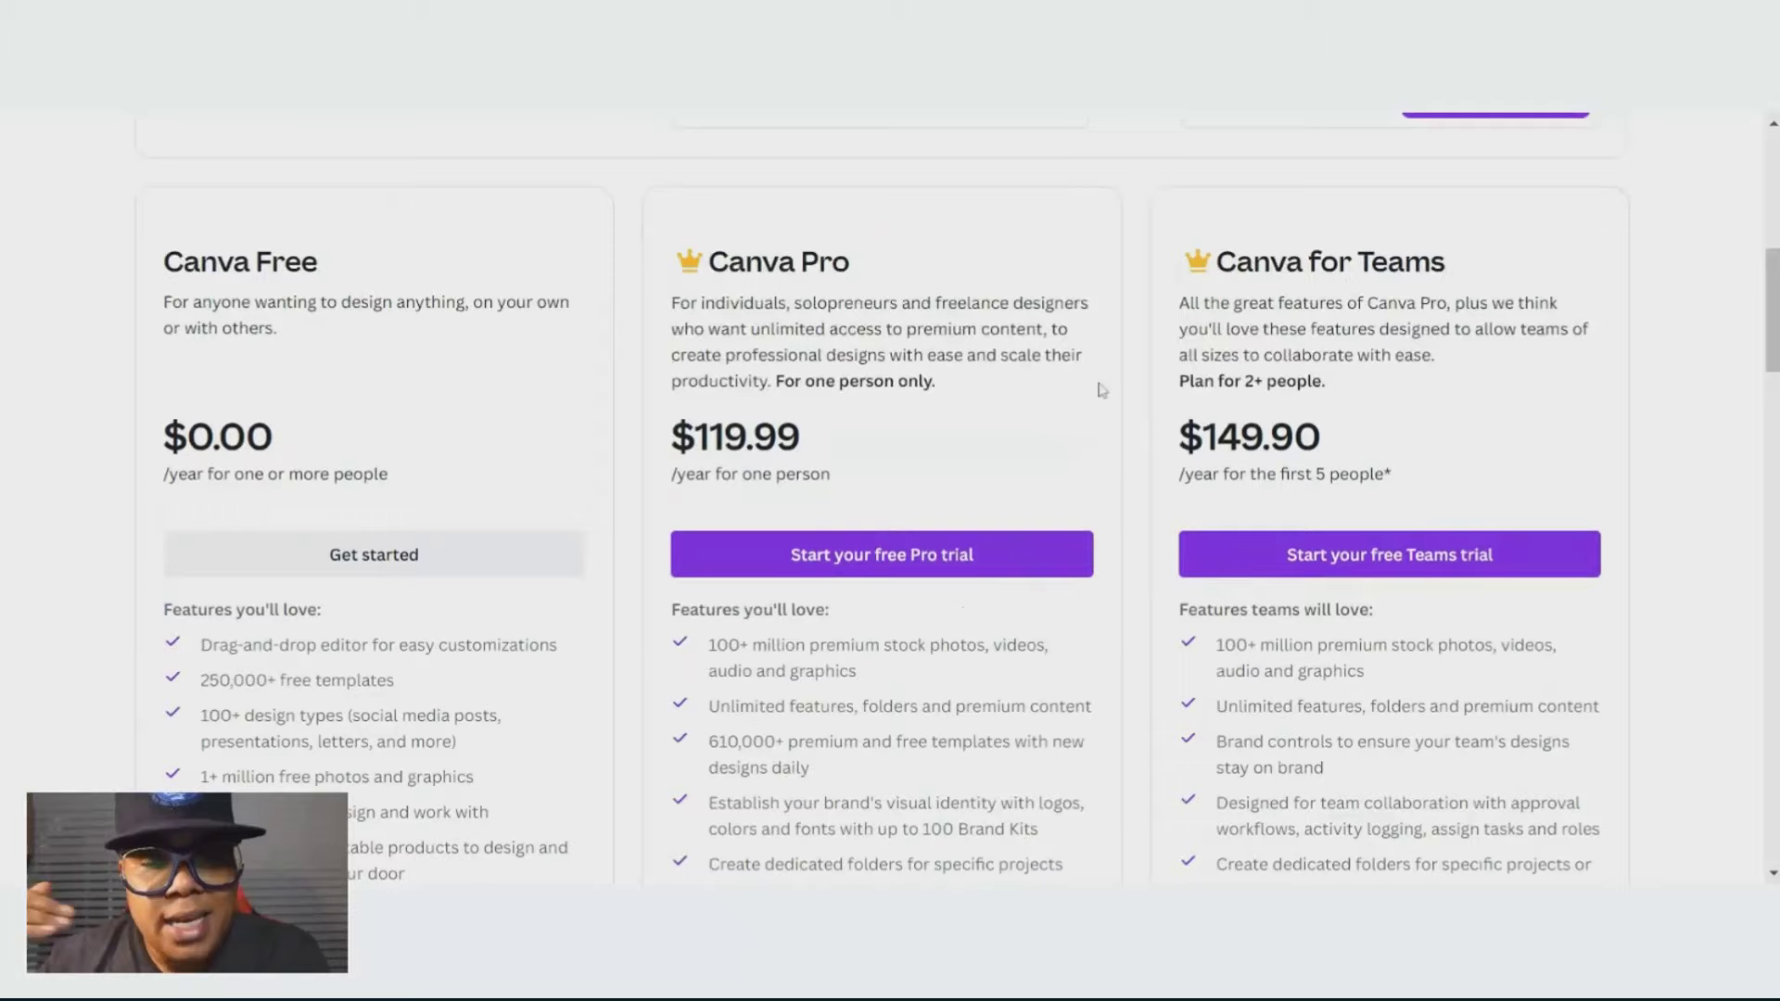
scroll(1250, 351, down, 3)
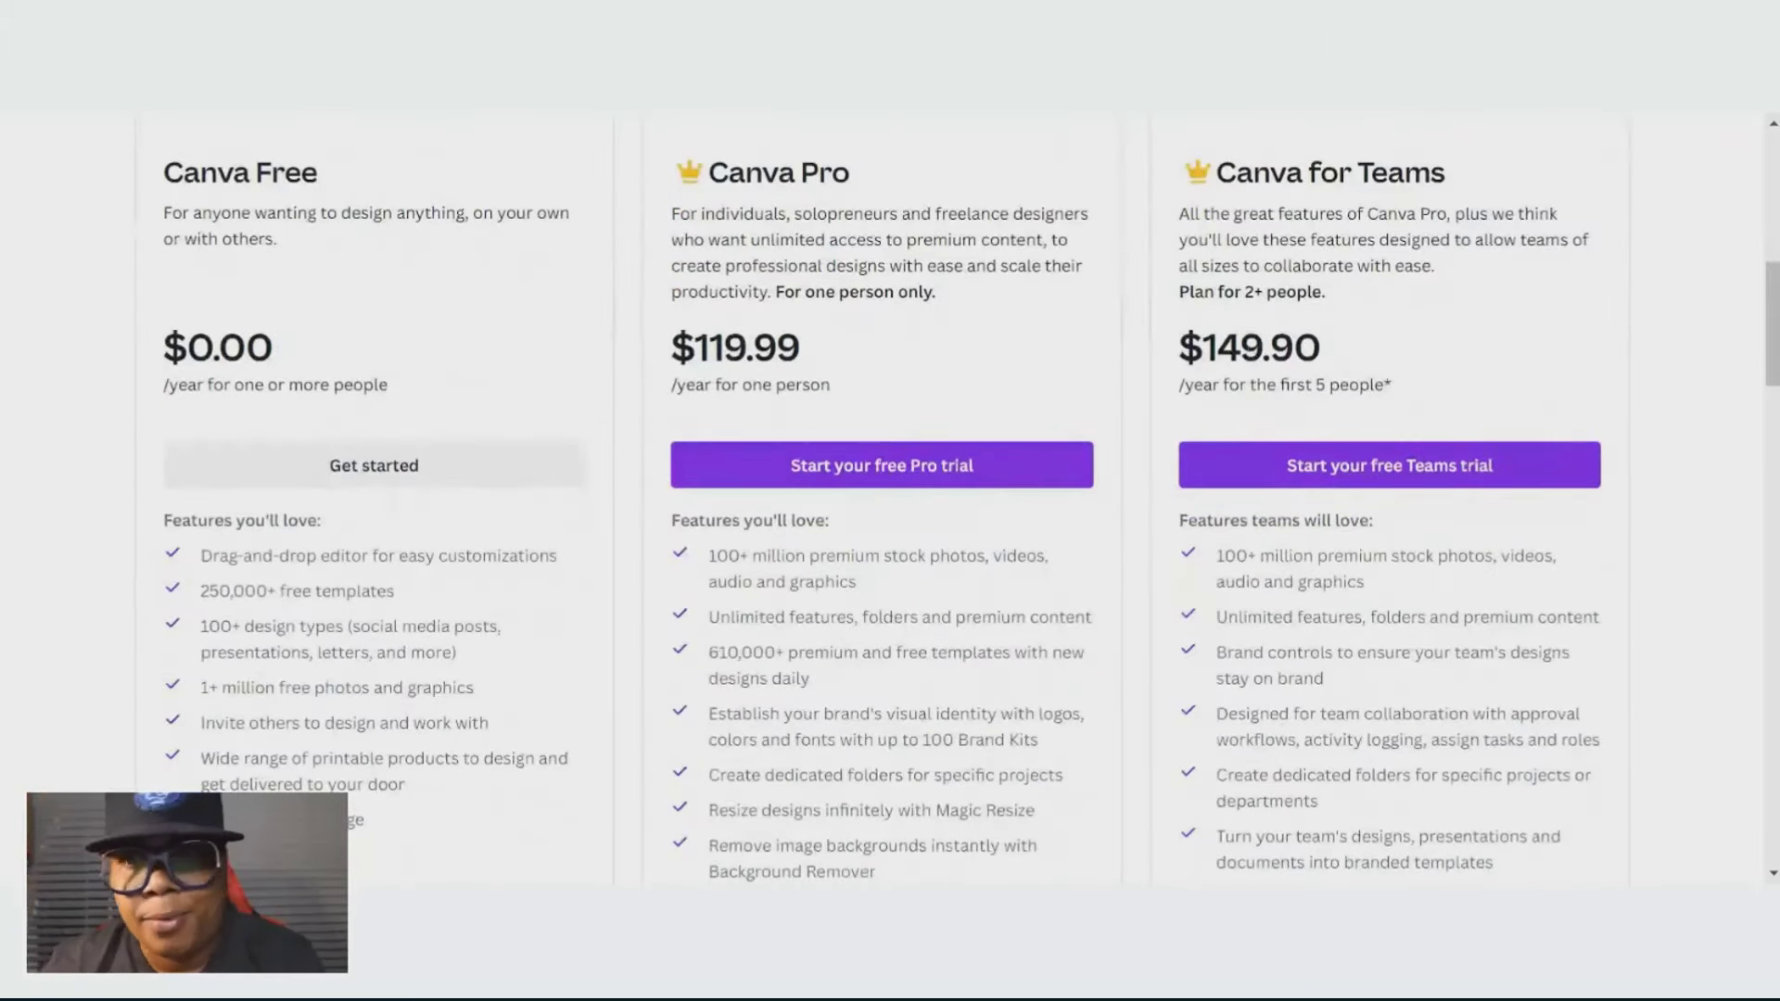
scroll(1247, 350, up, 7)
scroll(1214, 325, down, 3)
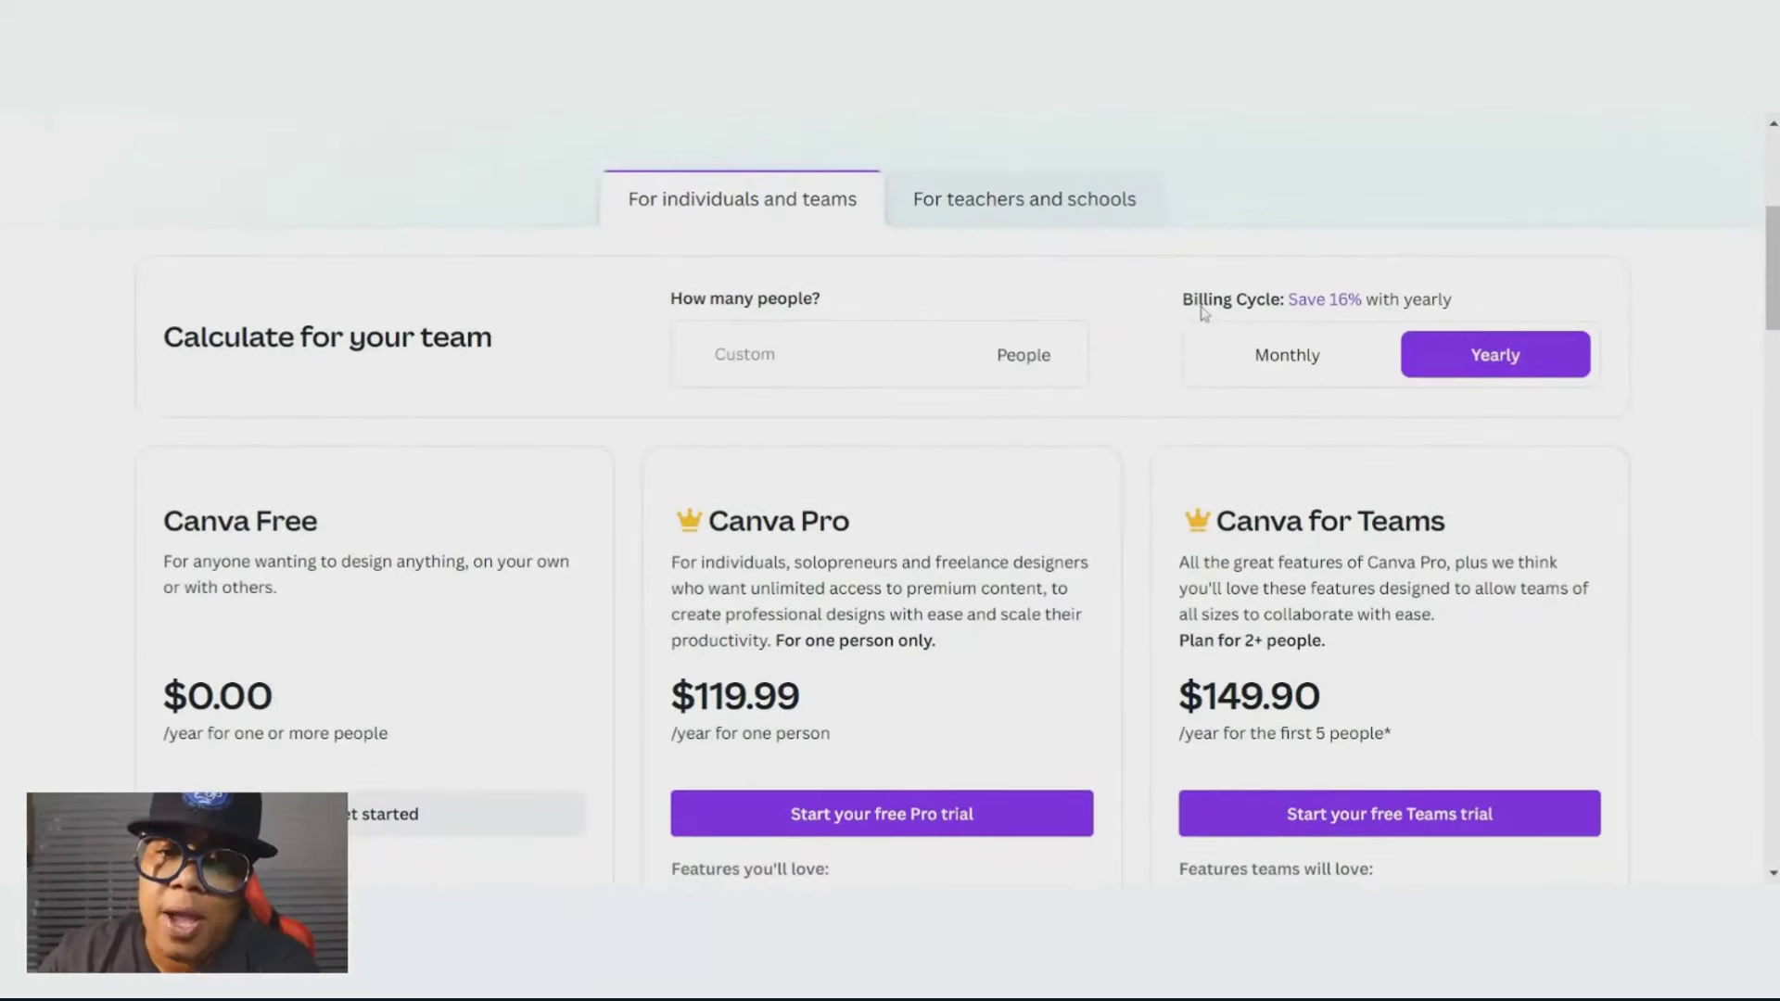
Show the free education plans for Teachers and for Schools and Districts
click(1038, 182)
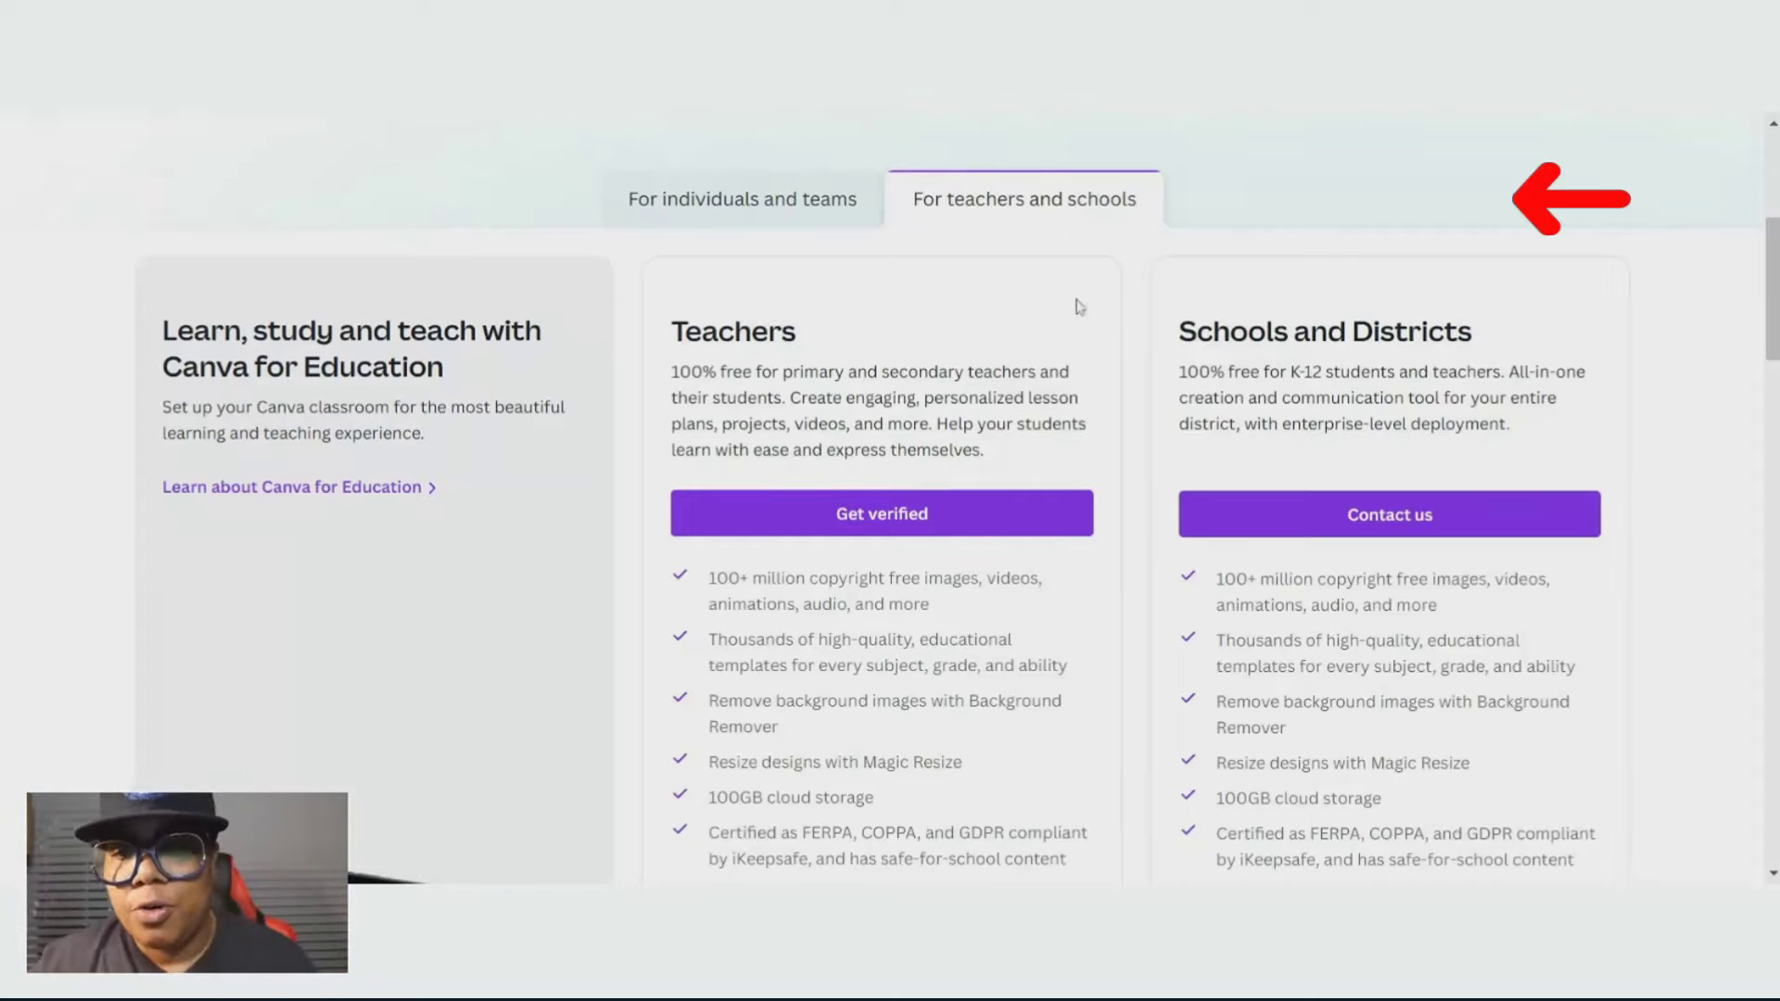
scroll(1301, 321, down, 1)
scroll(1301, 321, down, 1)
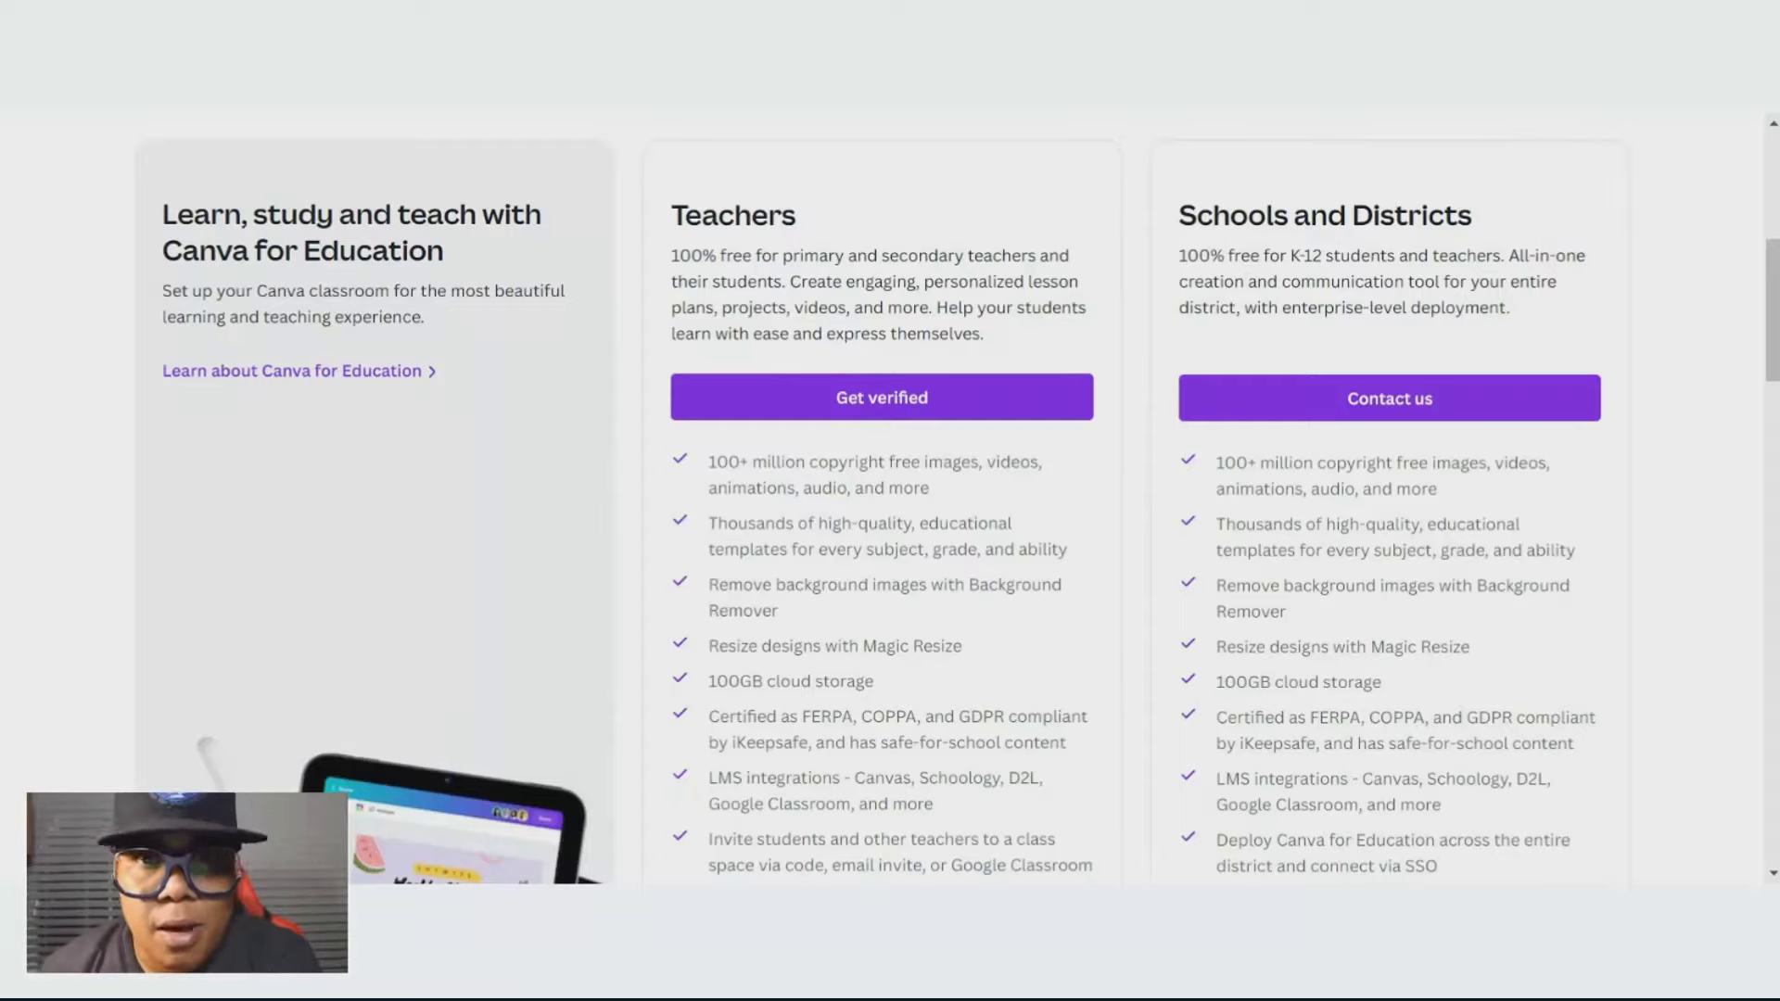
scroll(1493, 270, up, 6)
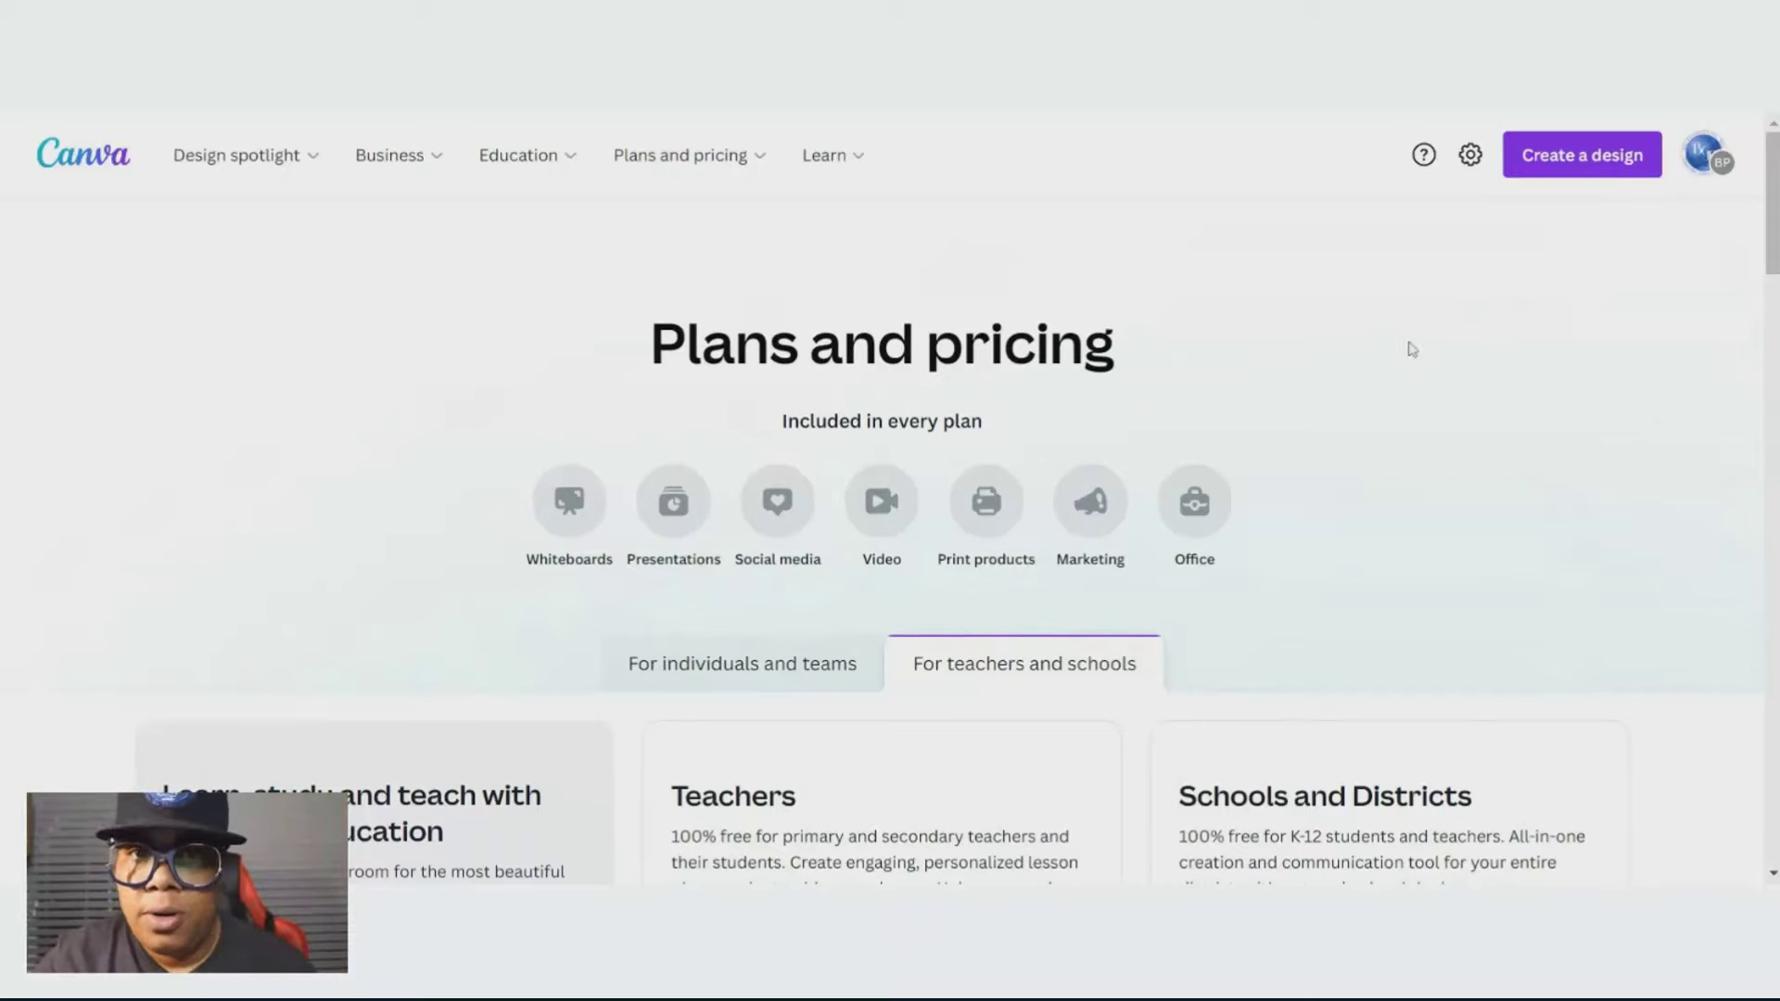
Return to Home via the avatar menu and close the 'Looking to achieve more' popup
click(1690, 174)
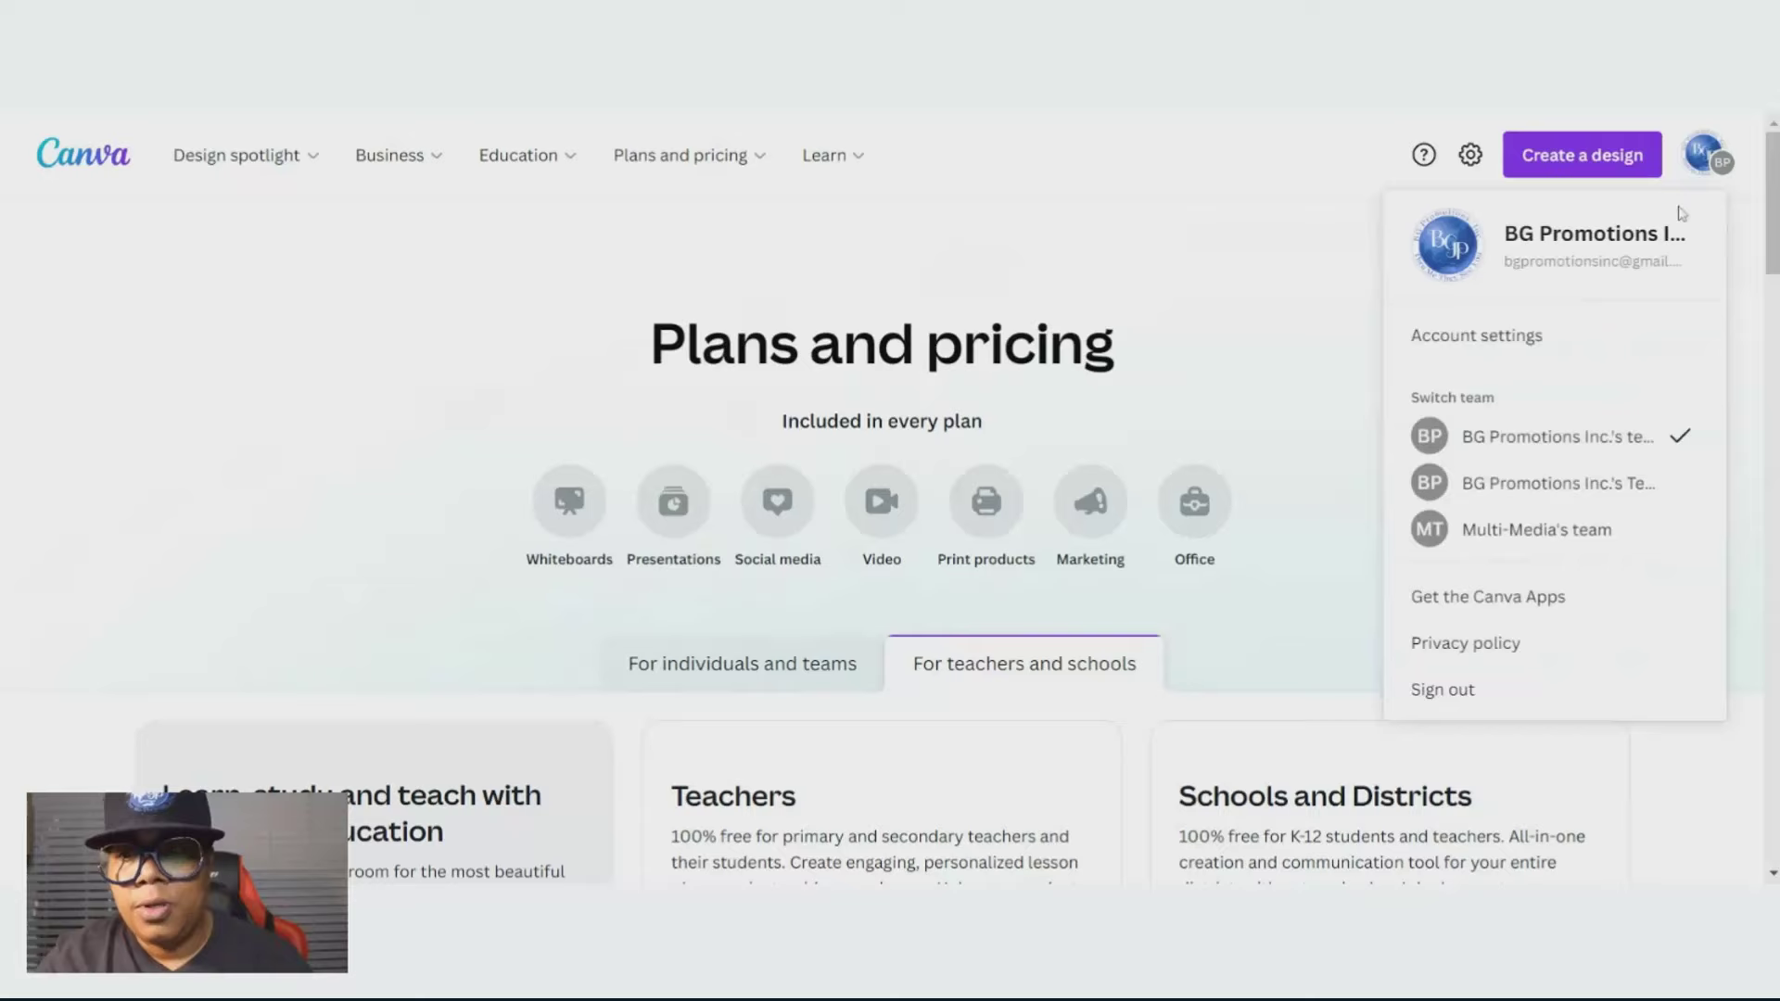
click(1507, 338)
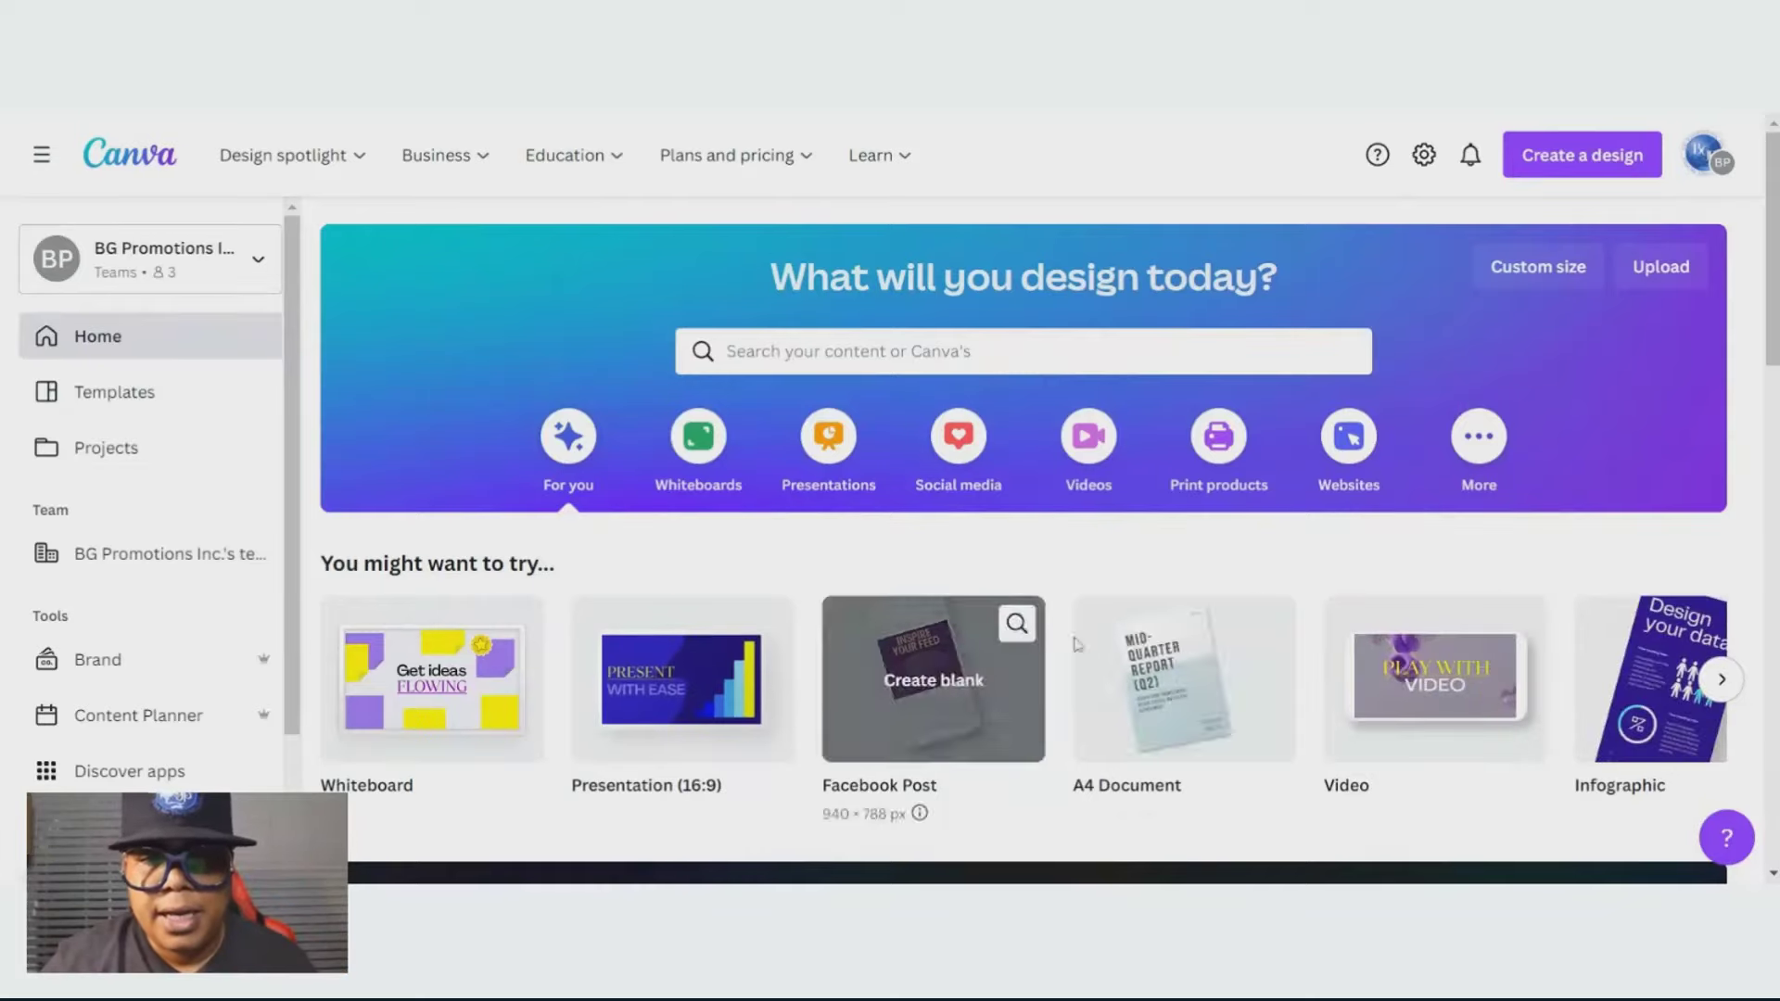
scroll(1164, 612, down, 2)
scroll(1165, 593, up, 2)
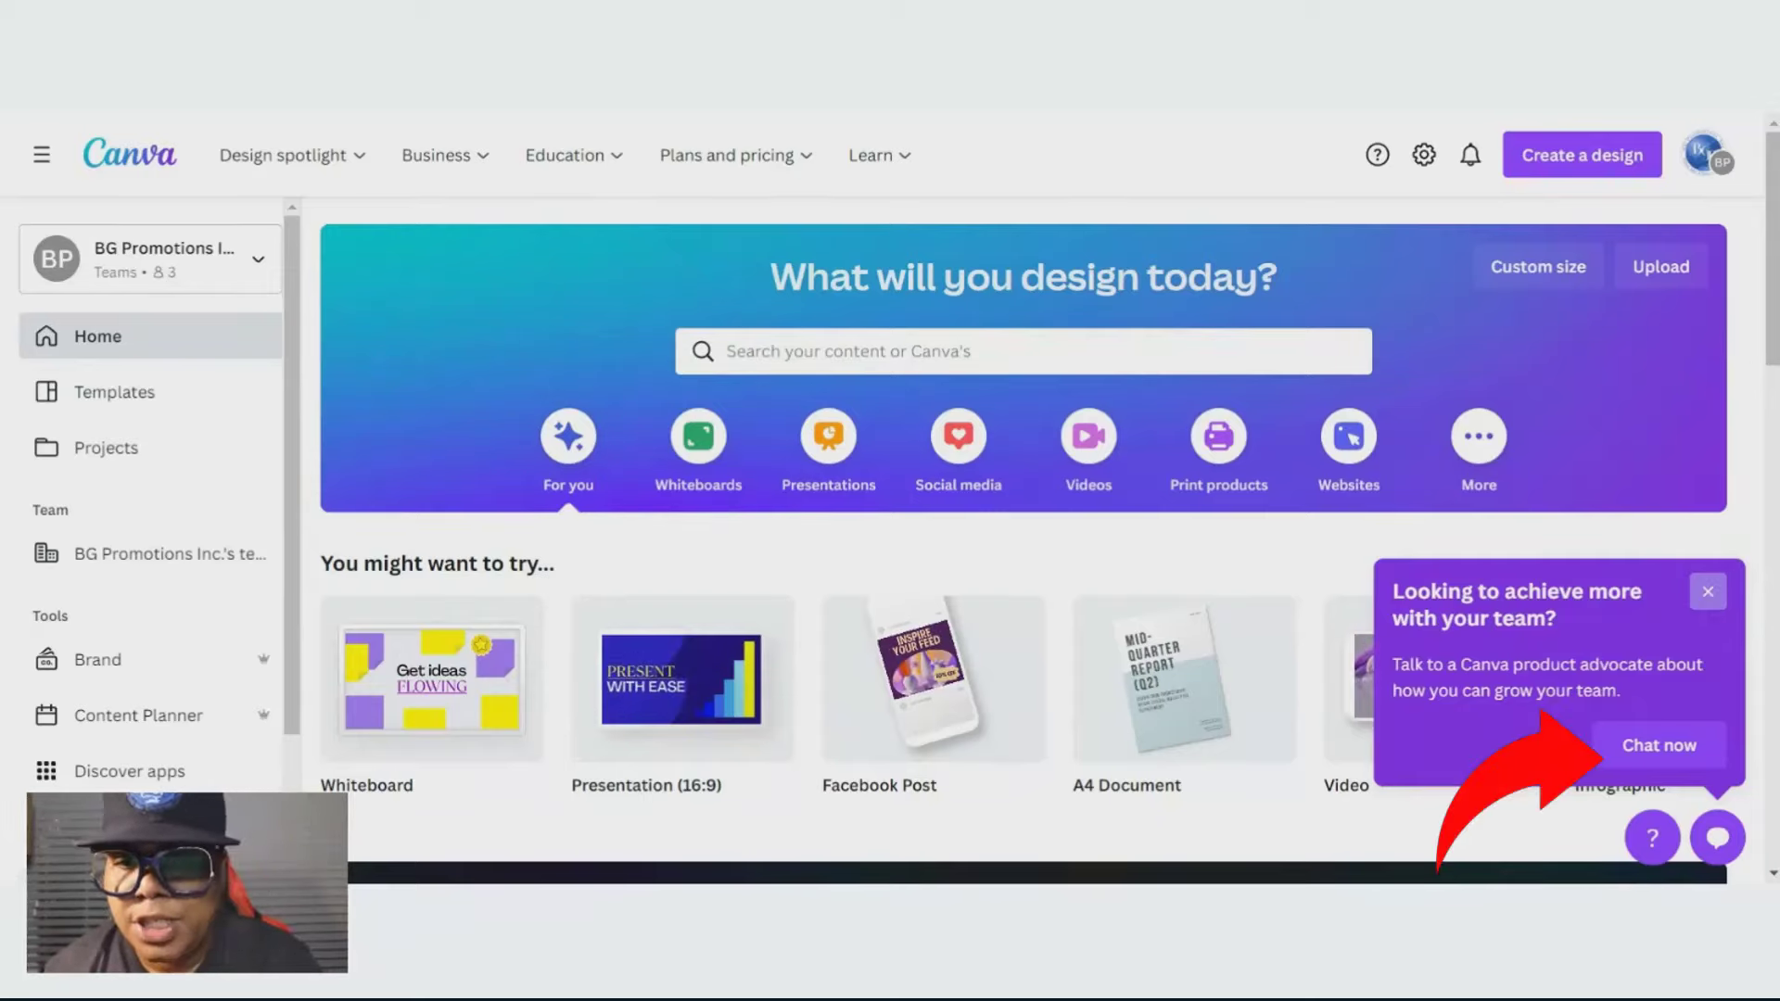
click(1708, 601)
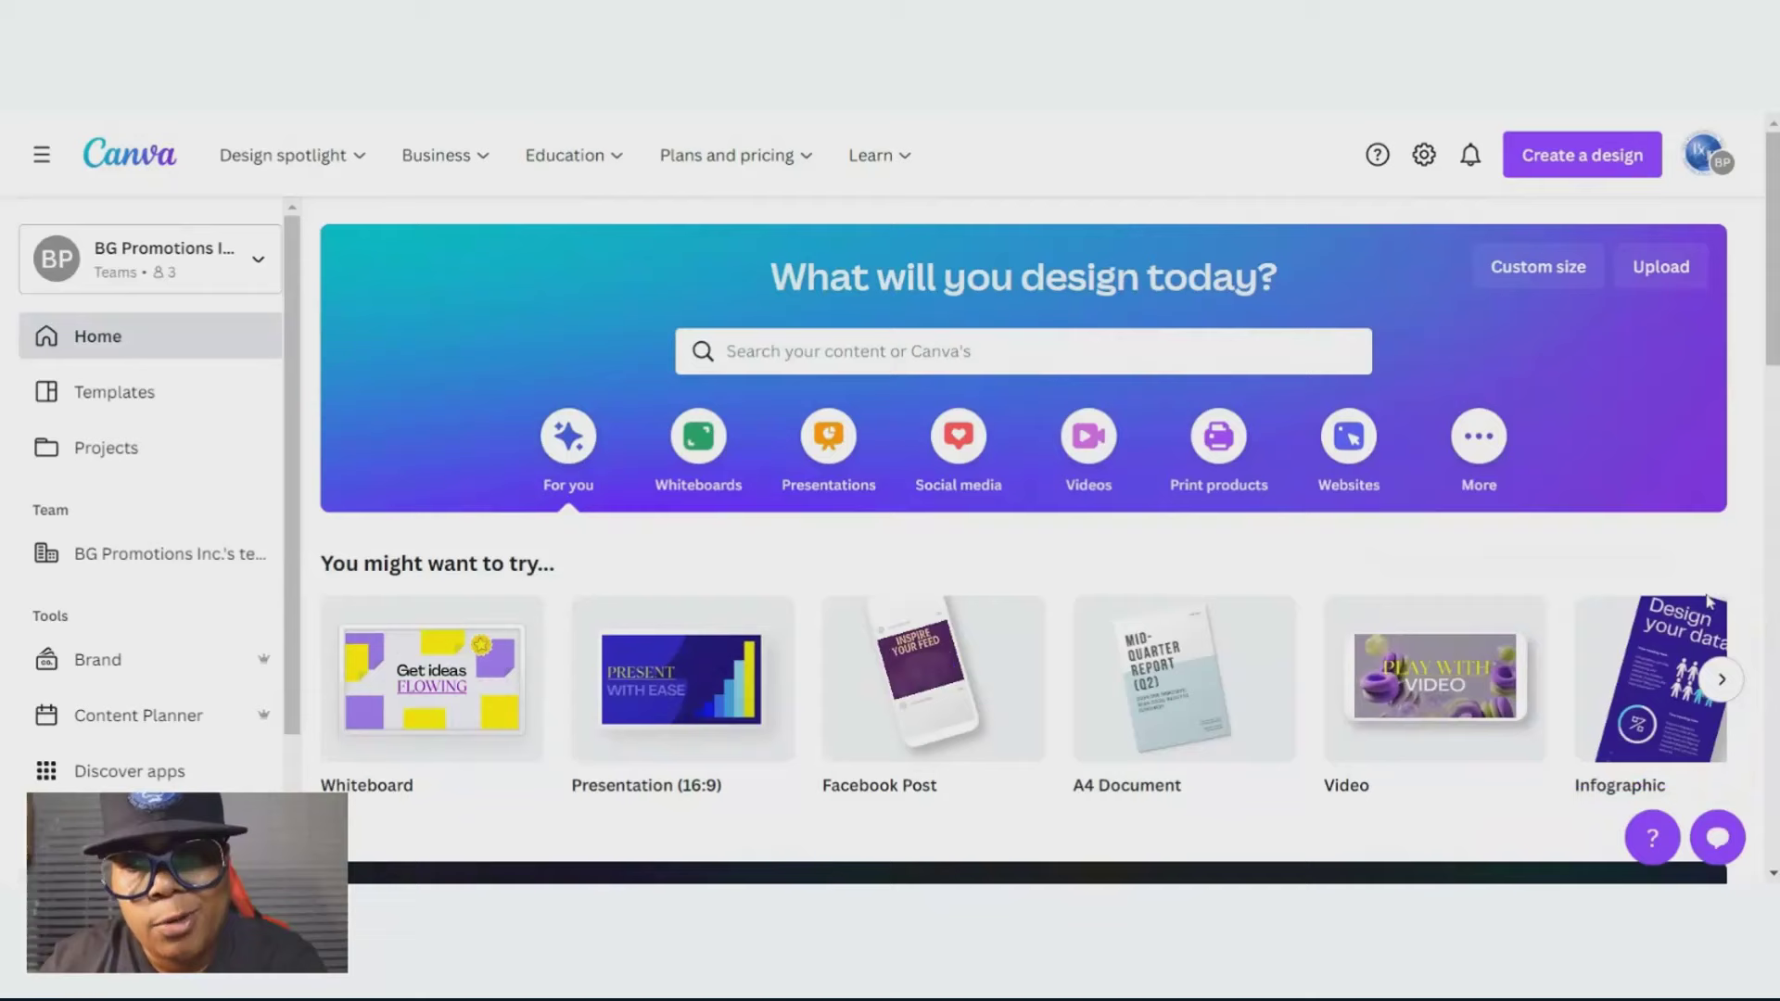
scroll(1659, 631, down, 3)
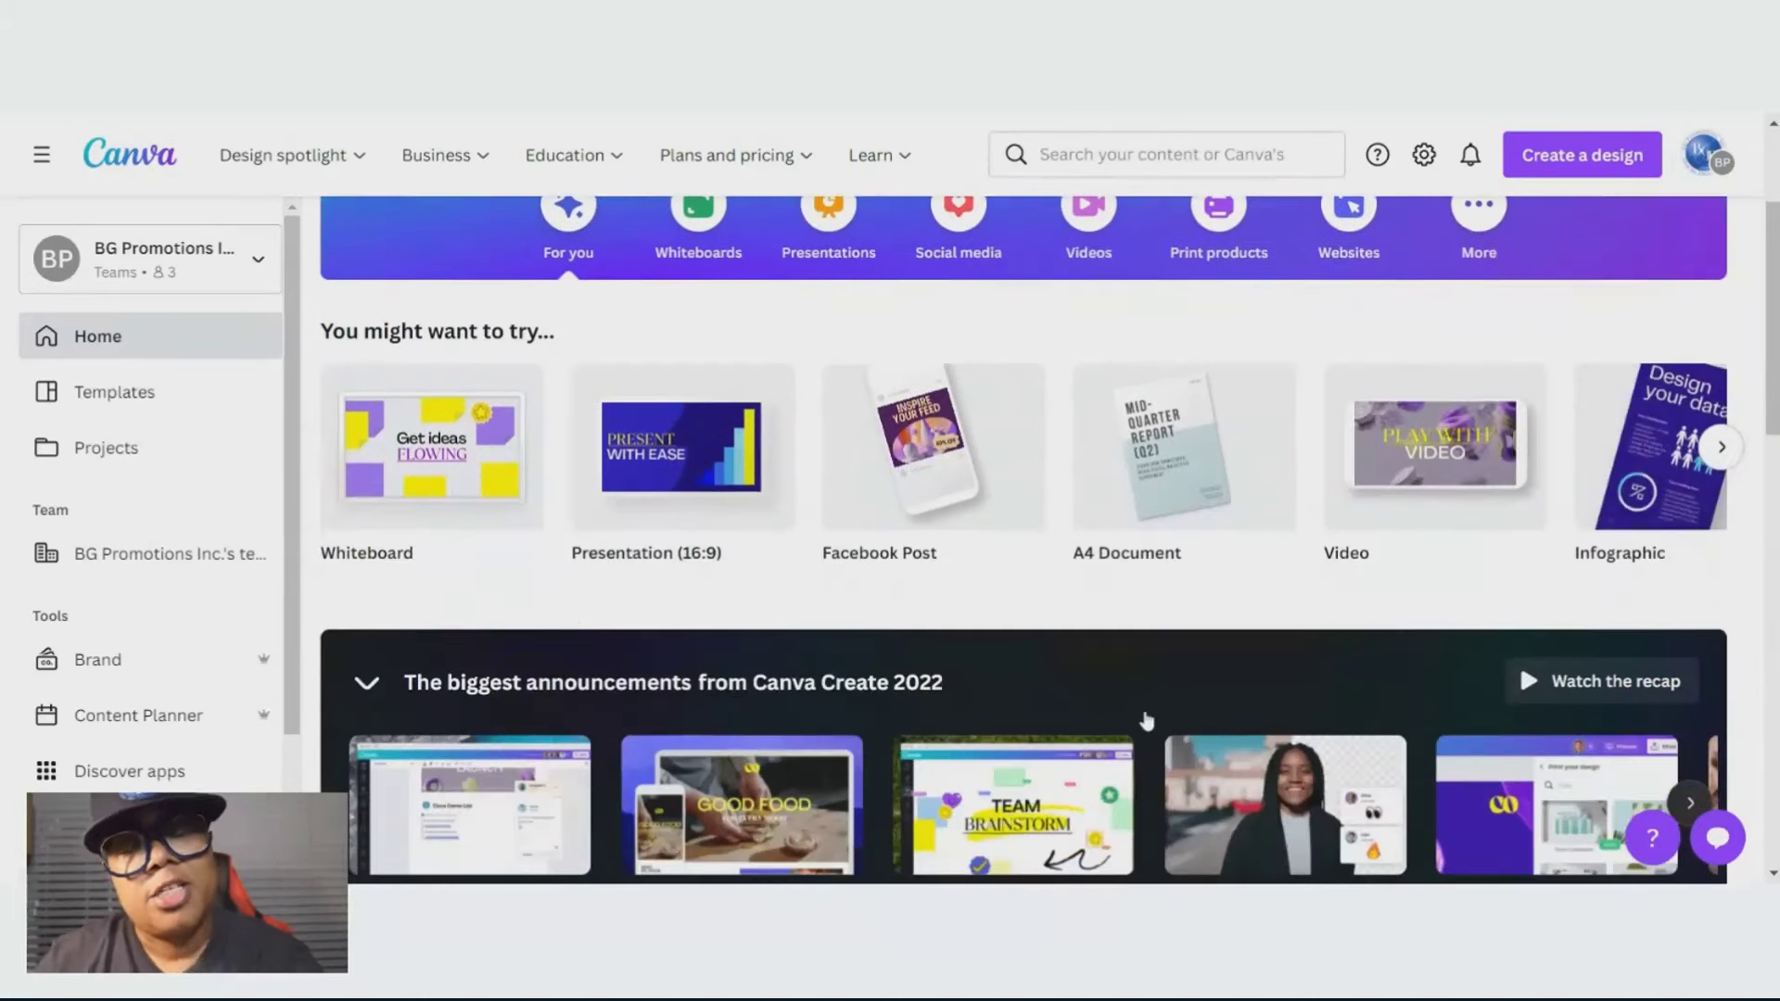